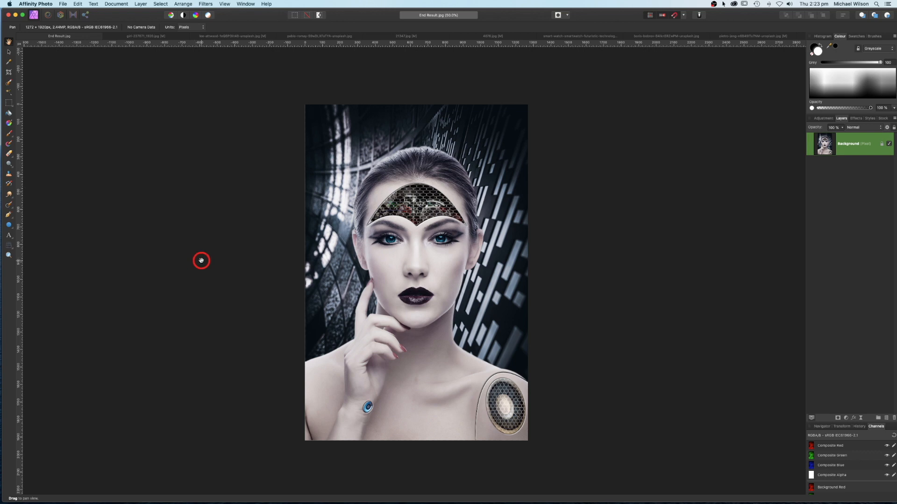
Switch to the original portrait document and flood-select the white background around the model.
click(150, 36)
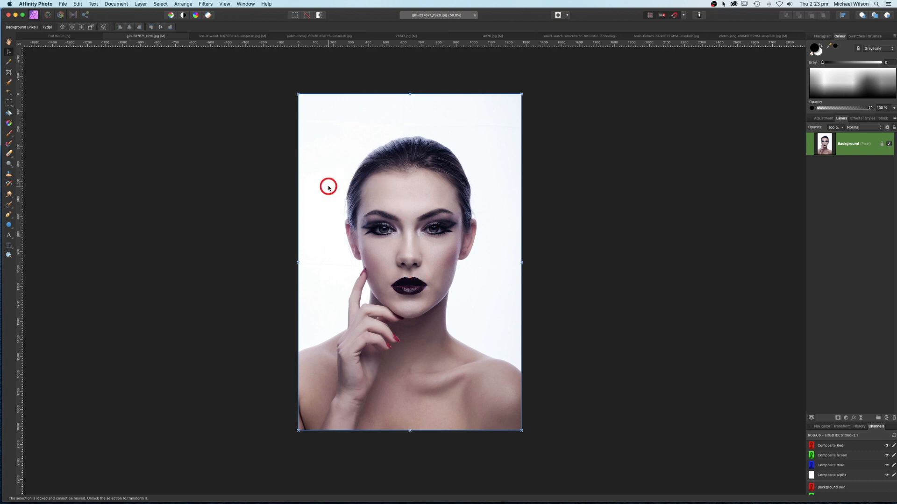
click(8, 93)
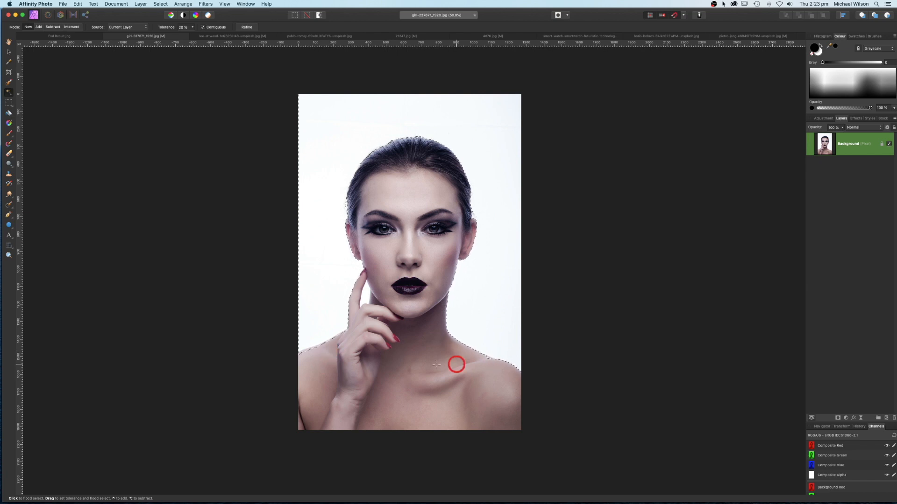
Invert the selection to the model and clean it up between the raised finger and the cheek with a 34 px Selection Brush.
click(9, 84)
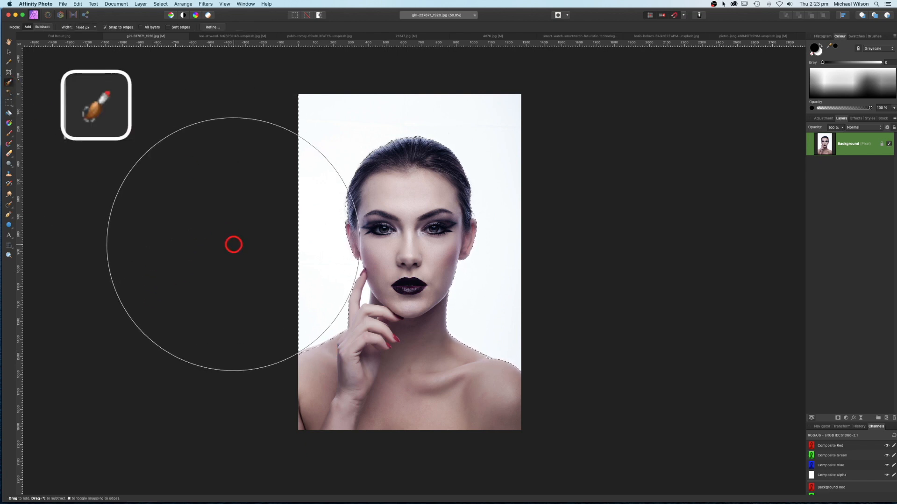
key(bracketleft)
key(bracketleft)
key(bracketleft)
key(bracketleft)
key(bracketleft)
key(bracketleft)
key(bracketleft)
key(bracketleft)
key(bracketleft)
key(bracketleft)
key(bracketleft)
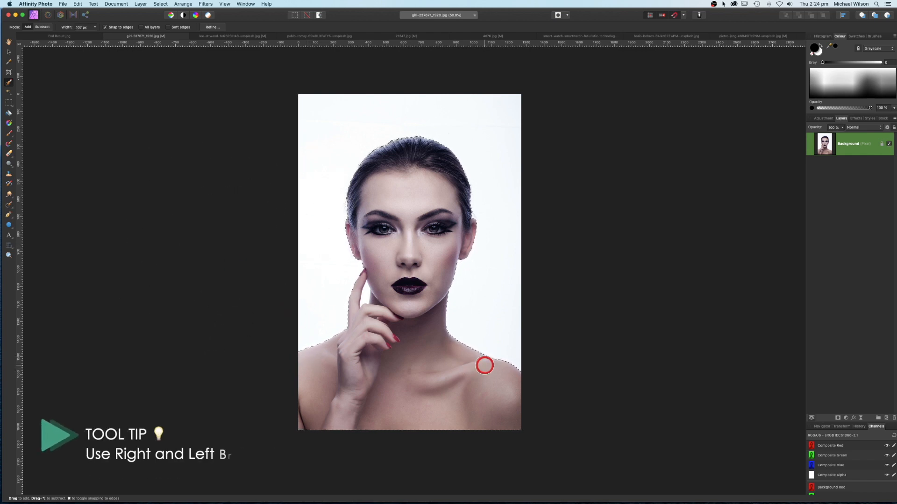
key(bracketleft)
key(bracketleft)
key(bracketleft)
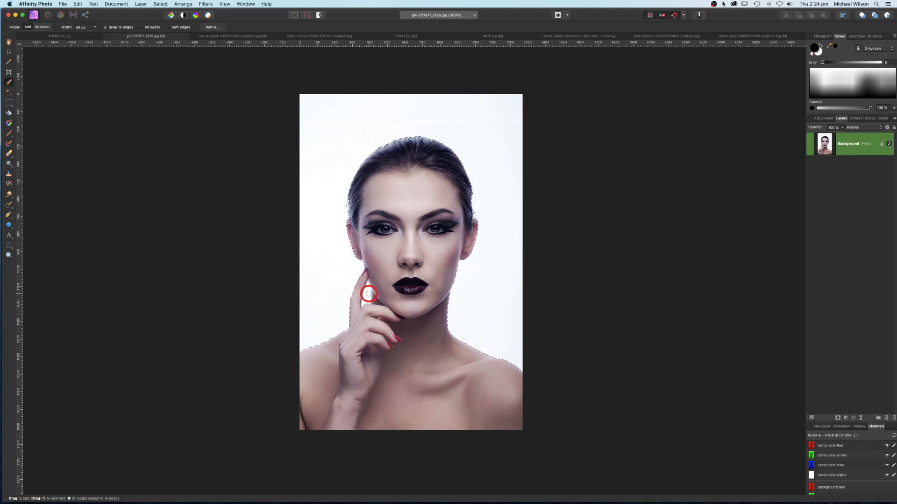
drag(367, 310, 365, 296)
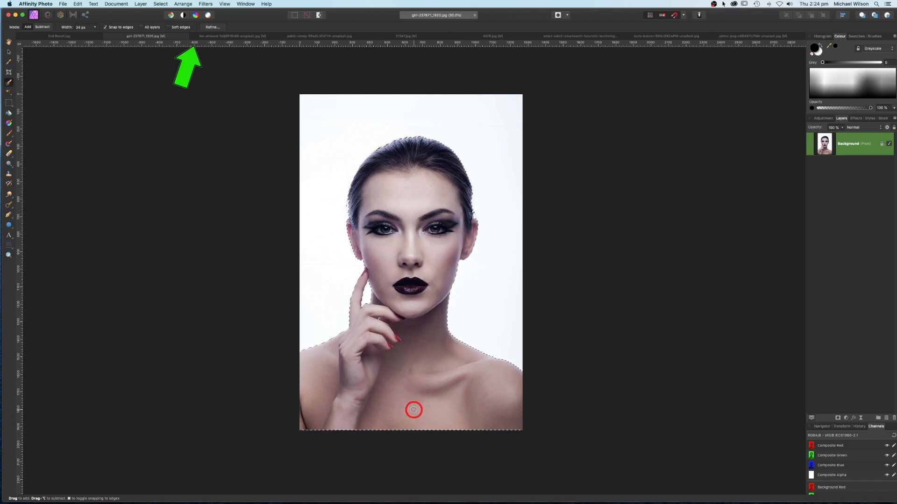
Refine the selection with slight smoothing and feathering, and brush matte along the hair edge around the head.
click(212, 28)
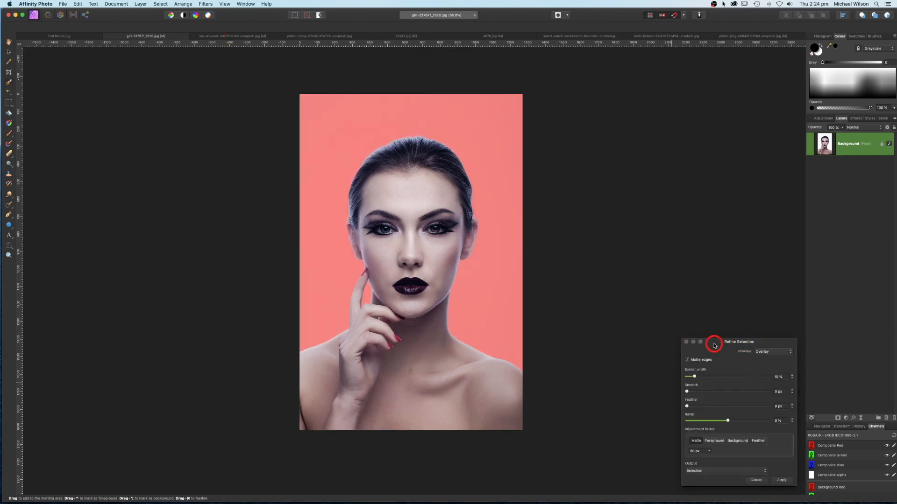
drag(714, 345, 608, 224)
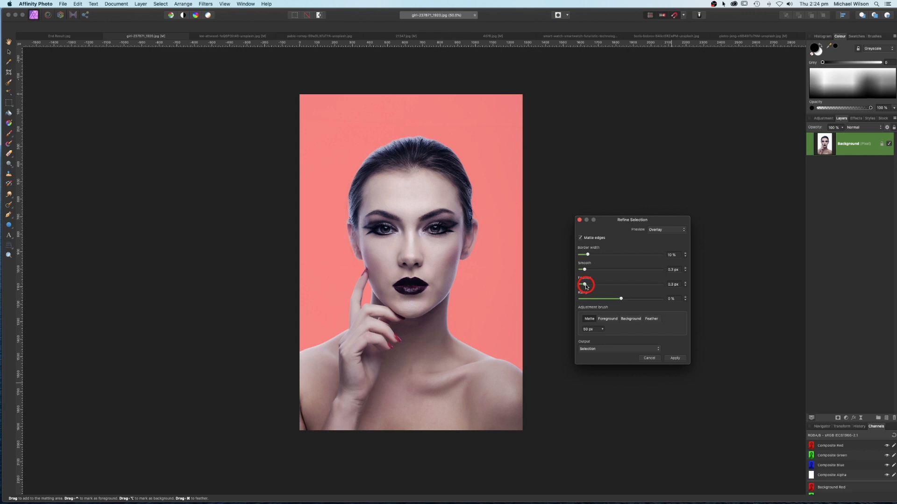
key(bracketright)
key(bracketright)
key(bracketright)
key(bracketright)
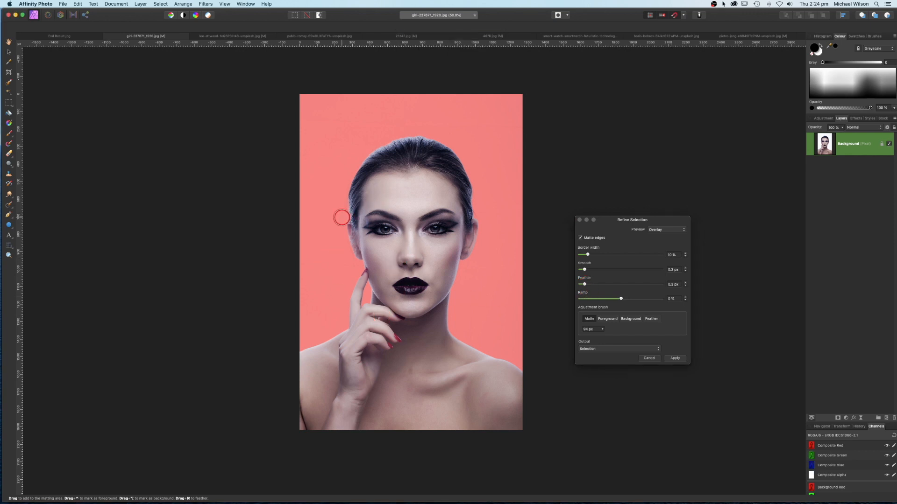
mouse_move(341, 216)
mouse_down()
mouse_move(364, 159)
mouse_move(406, 135)
mouse_move(450, 145)
mouse_move(471, 174)
mouse_move(472, 215)
mouse_up()
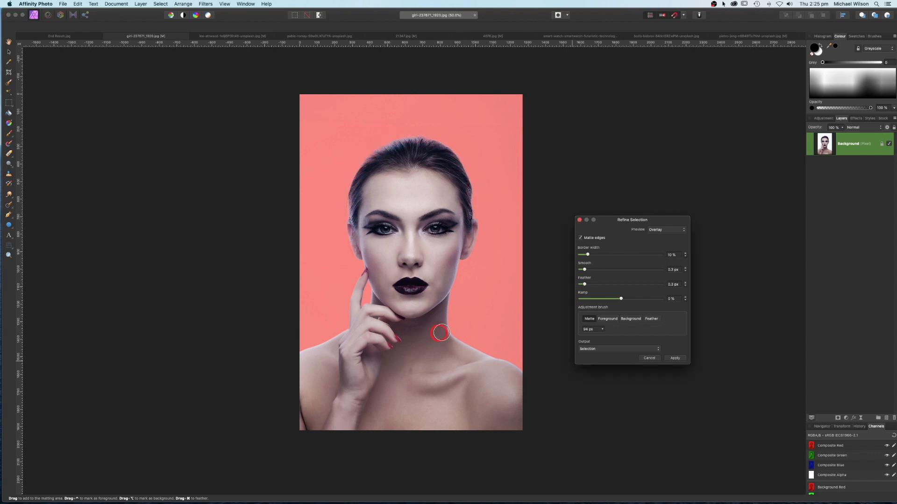
Output the refined selection to a new layer and name that layer Model.
click(601, 352)
click(588, 360)
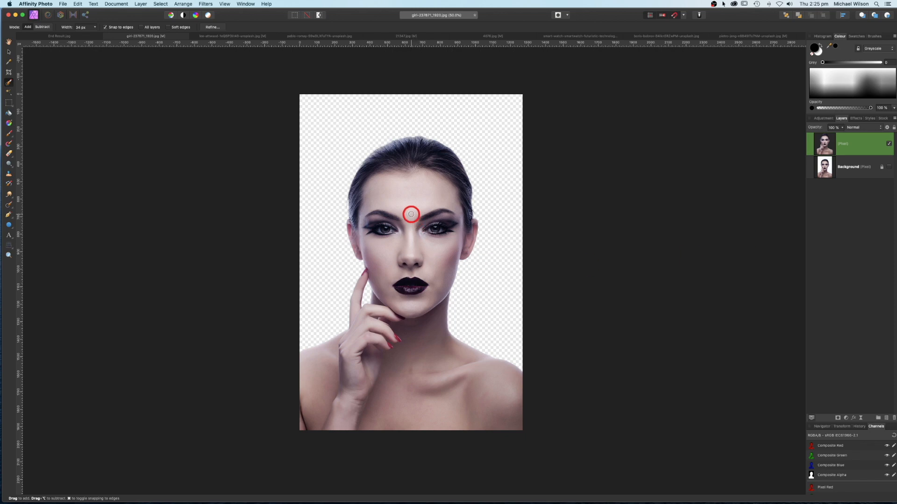
scroll(411, 215, up, 2)
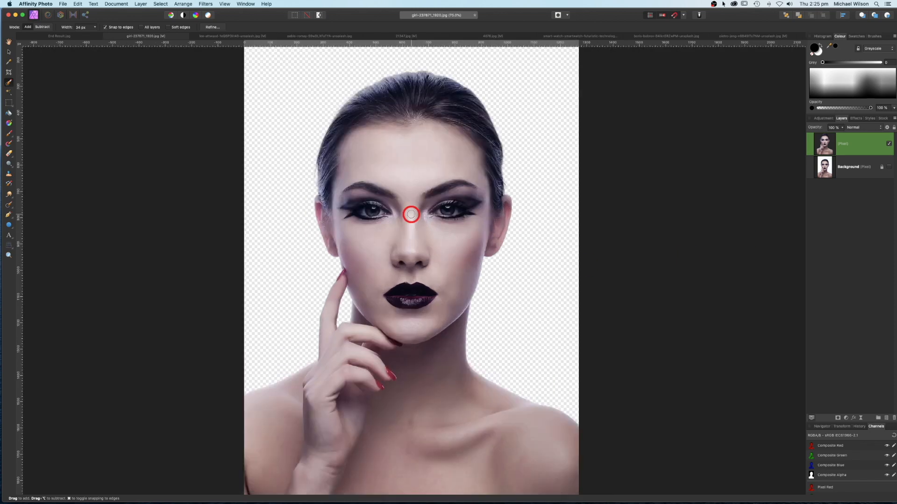
key(super+plus)
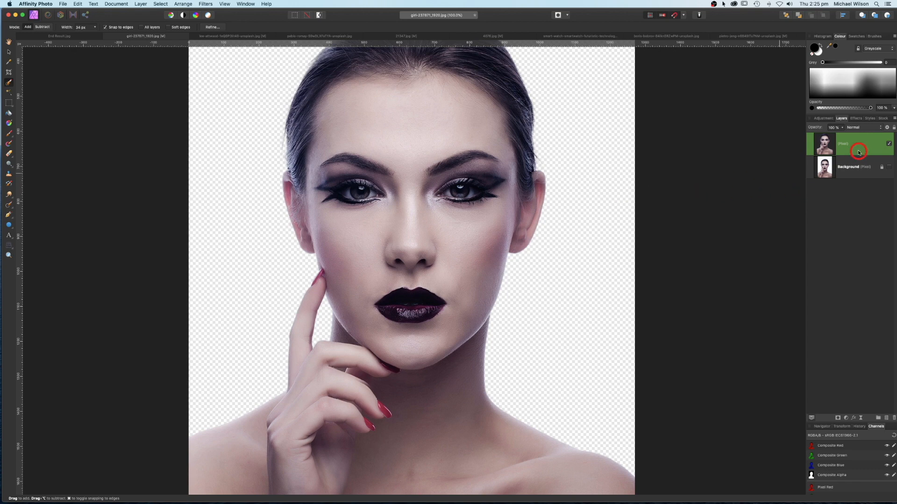
double_click(844, 145)
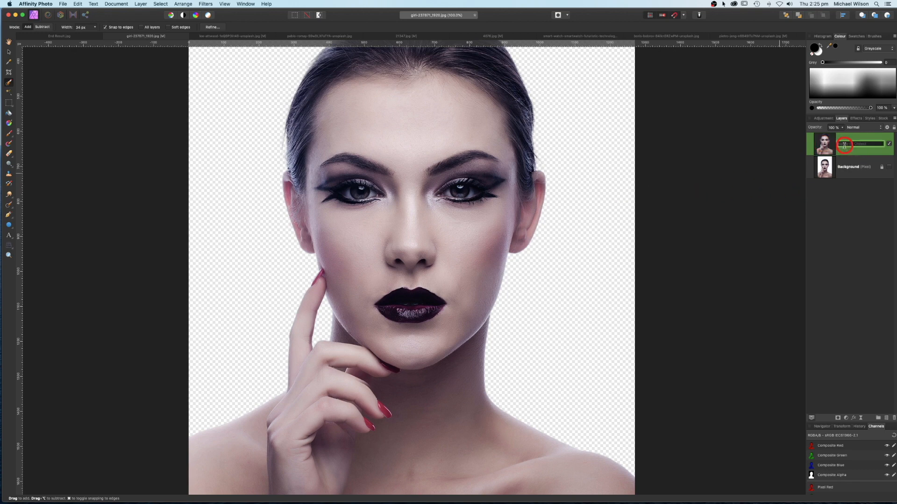
text(Model)
key(Return)
Add a live Gaussian Blur with a very small radius to the Model layer and invert its mask.
click(862, 419)
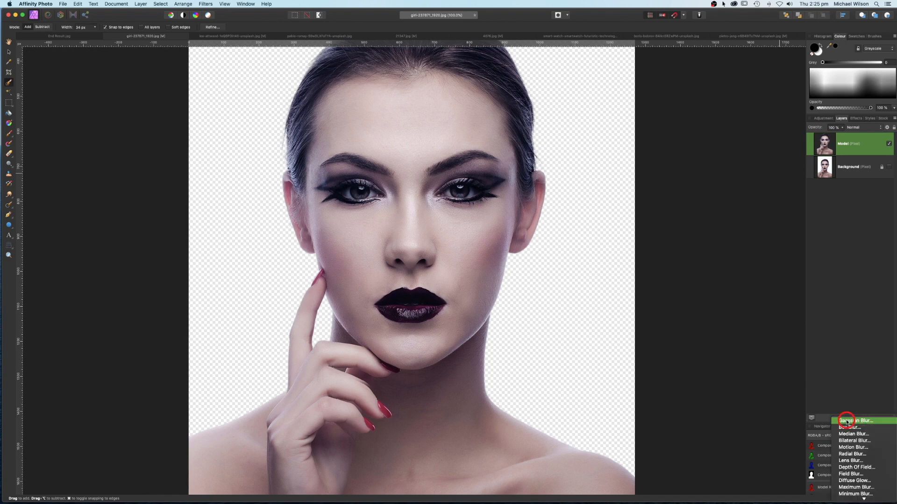
click(847, 421)
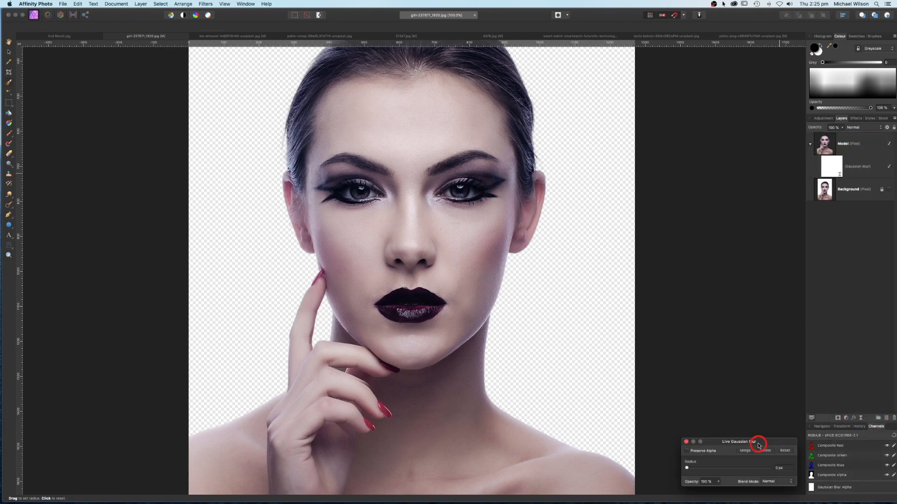
drag(759, 440, 684, 180)
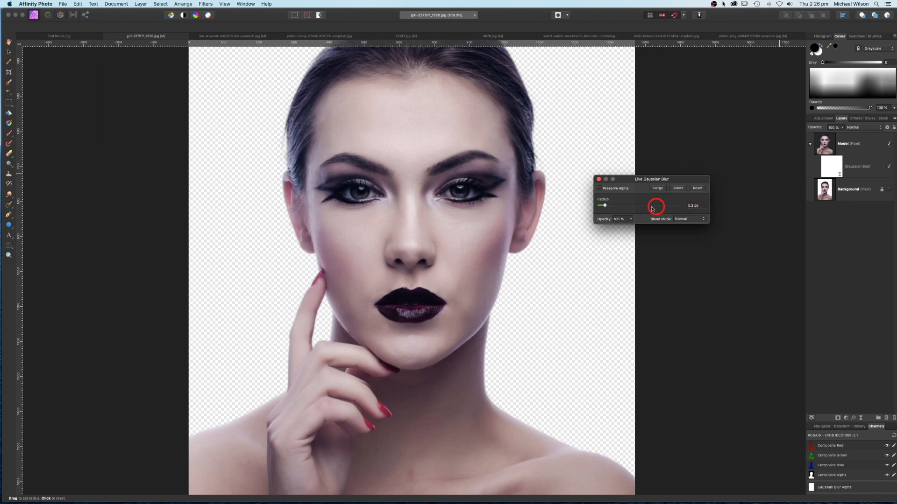
click(599, 181)
click(831, 167)
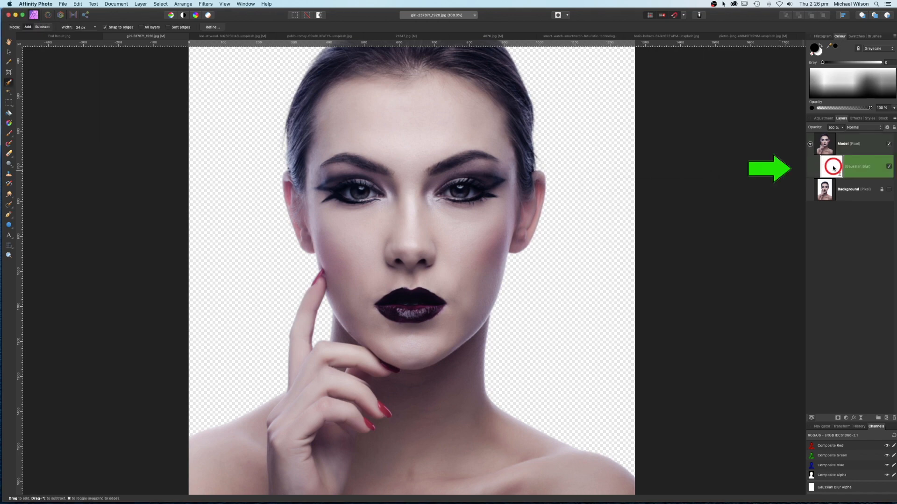
key(super+i)
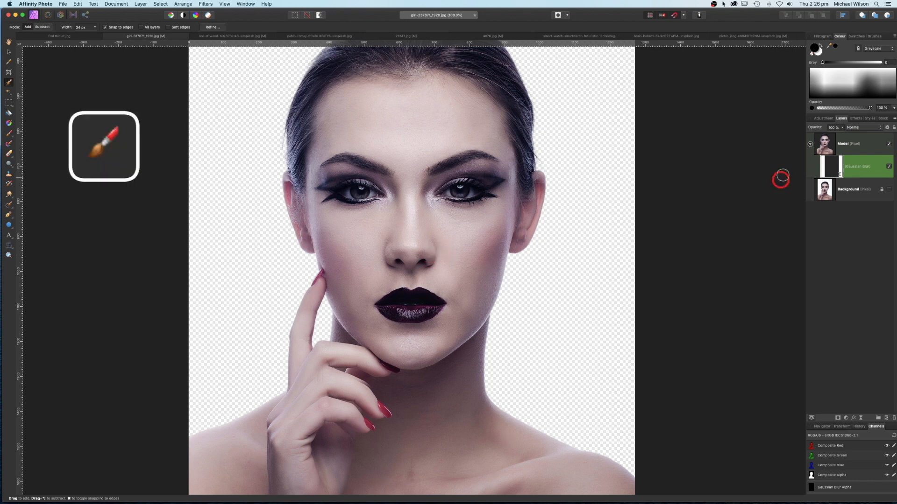
Paint white on the blur mask over the facial skin with a soft brush at 50% opacity, 50% flow and 0% hardness.
click(9, 133)
drag(78, 31, 47, 29)
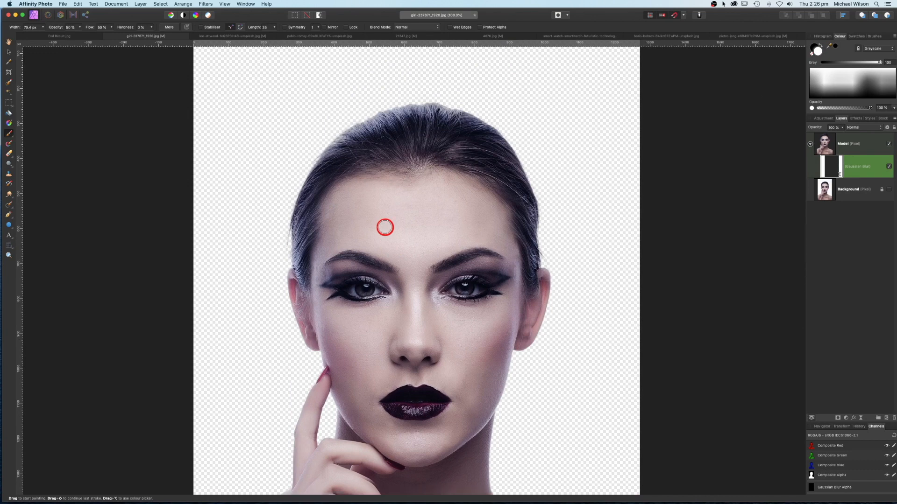
mouse_move(384, 228)
mouse_down()
mouse_move(376, 211)
mouse_move(364, 213)
mouse_move(434, 222)
mouse_move(388, 226)
mouse_move(409, 239)
mouse_move(411, 264)
mouse_move(362, 237)
mouse_move(339, 237)
mouse_move(351, 214)
mouse_move(391, 196)
mouse_move(443, 196)
mouse_move(451, 217)
mouse_move(438, 251)
mouse_move(396, 246)
mouse_move(420, 229)
mouse_move(419, 253)
mouse_move(457, 231)
mouse_move(503, 233)
mouse_move(487, 212)
mouse_move(443, 196)
mouse_move(353, 195)
mouse_move(330, 217)
mouse_move(387, 266)
mouse_move(333, 258)
mouse_move(439, 264)
mouse_move(497, 255)
mouse_move(398, 273)
mouse_move(421, 287)
mouse_up()
mouse_move(431, 293)
mouse_down()
mouse_move(468, 294)
mouse_move(441, 306)
mouse_move(492, 300)
mouse_move(445, 309)
mouse_move(503, 302)
mouse_up()
mouse_move(393, 355)
mouse_down()
mouse_move(412, 345)
mouse_move(415, 359)
mouse_move(433, 354)
mouse_move(425, 342)
mouse_up()
mouse_move(383, 303)
mouse_down()
mouse_move(388, 317)
mouse_move(411, 295)
mouse_move(409, 243)
mouse_up()
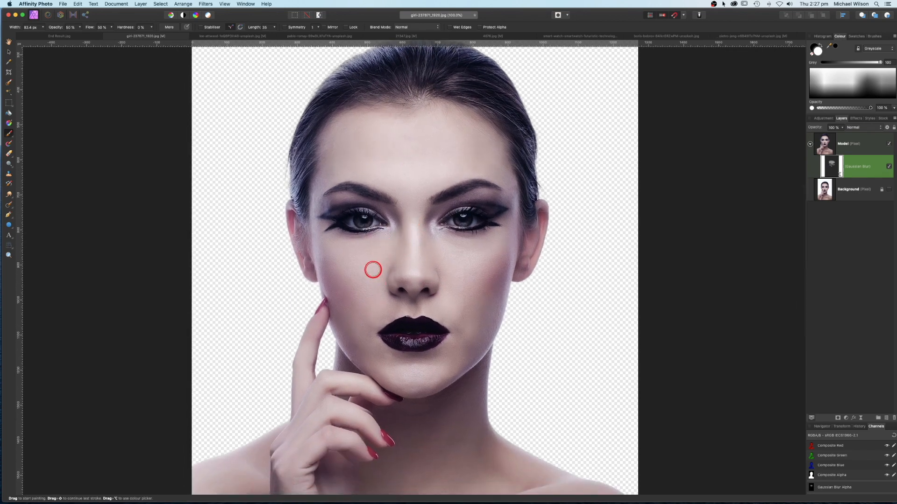
mouse_move(370, 260)
mouse_down()
mouse_move(370, 240)
mouse_move(381, 274)
mouse_up()
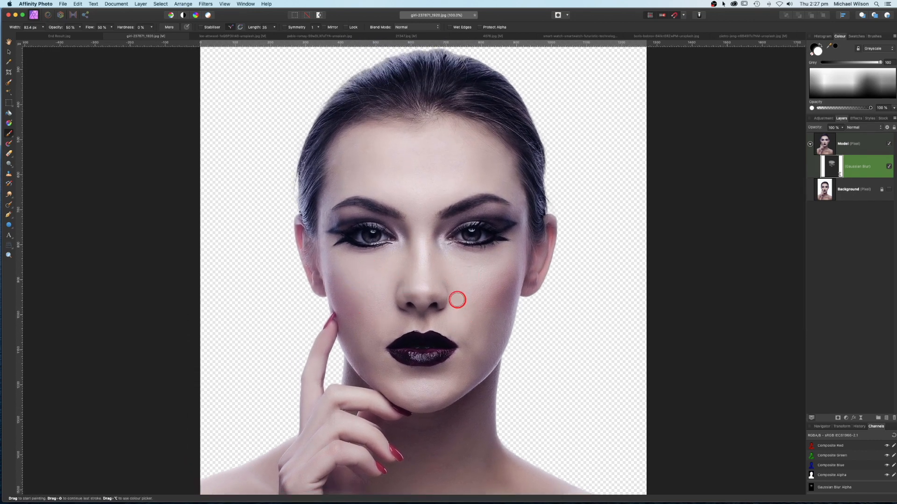
mouse_move(458, 300)
mouse_down()
mouse_move(510, 188)
mouse_move(393, 321)
mouse_move(487, 388)
mouse_move(400, 247)
mouse_move(414, 290)
mouse_move(236, 463)
mouse_up()
Extend the white painting on the blur mask over the remaining skin and hair, varying the brush size to suit each area.
key(])
scroll(414, 290, down, 5)
key(])
scroll(425, 280, down, 3)
drag(491, 253, 234, 345)
key([)
mouse_move(440, 200)
mouse_down()
mouse_move(459, 126)
mouse_move(293, 227)
mouse_move(399, 173)
mouse_up()
scroll(459, 126, up, 6)
key(])
key(super+minus)
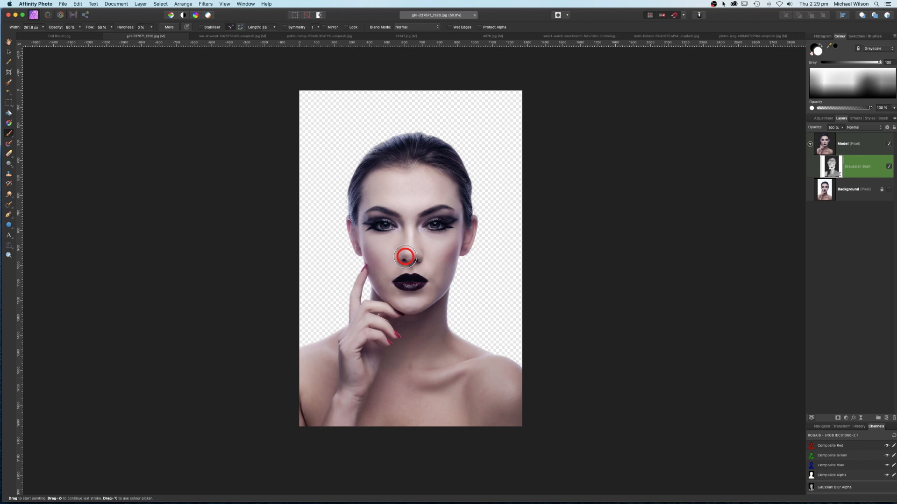
mouse_move(405, 257)
mouse_down()
mouse_move(432, 191)
mouse_move(370, 237)
mouse_move(386, 277)
mouse_move(401, 240)
mouse_move(385, 252)
mouse_move(405, 338)
mouse_move(398, 342)
mouse_move(404, 190)
mouse_move(379, 173)
mouse_move(376, 215)
mouse_move(371, 194)
mouse_move(443, 184)
mouse_move(462, 209)
mouse_move(429, 206)
mouse_move(391, 182)
mouse_move(380, 254)
mouse_move(402, 321)
mouse_move(417, 322)
mouse_move(393, 321)
mouse_up()
Add a Vibrance adjustment with vibrance at -100% and nest it inside the Model layer.
click(810, 146)
click(826, 144)
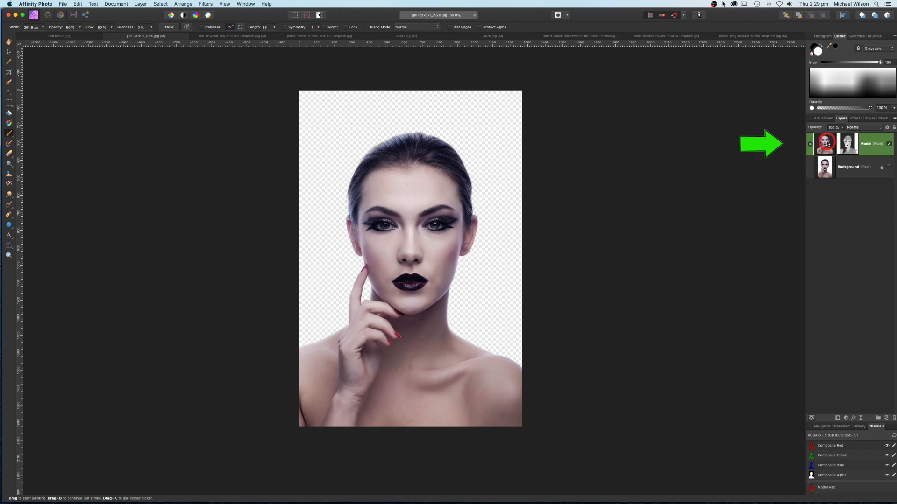
click(847, 418)
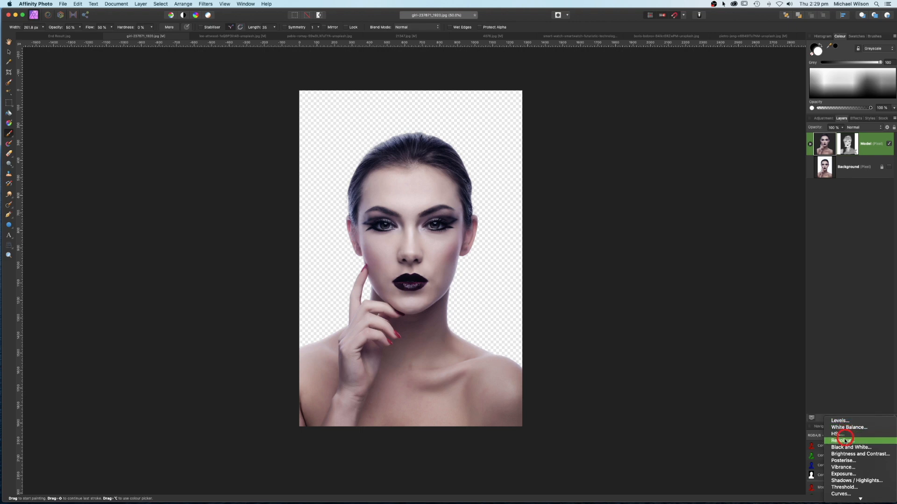
click(842, 468)
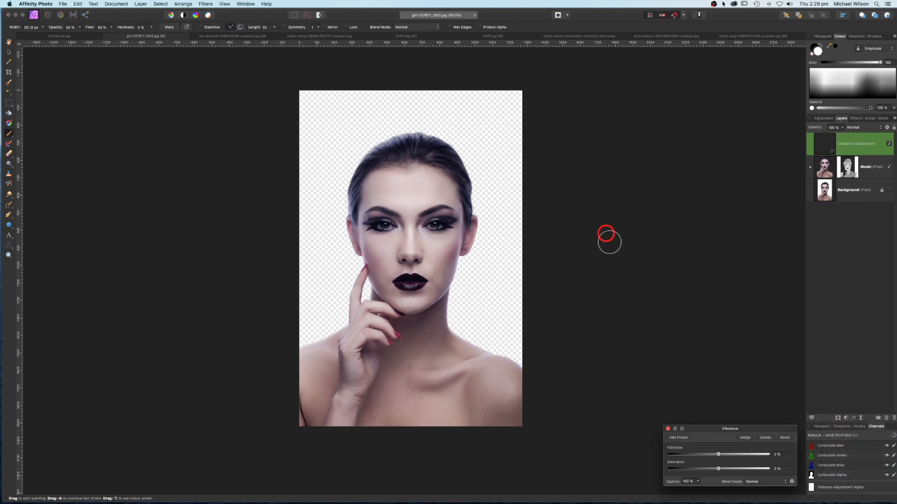
drag(753, 431, 674, 211)
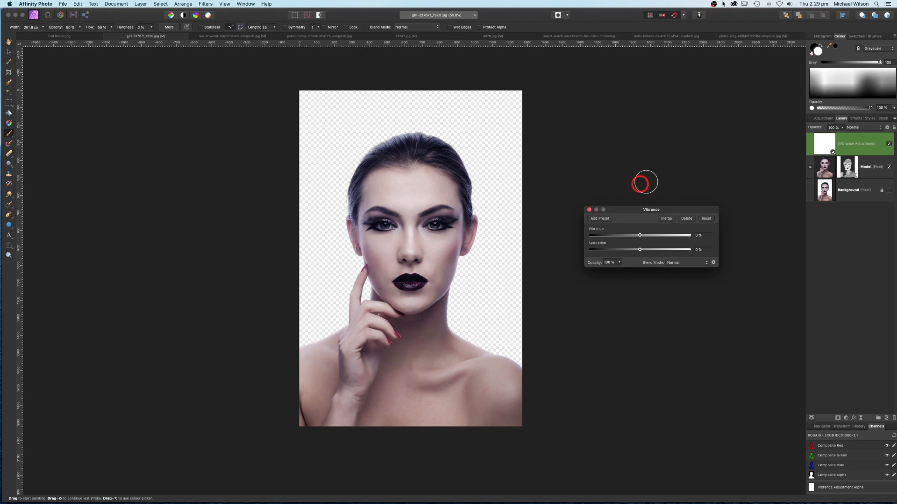
drag(686, 211, 679, 181)
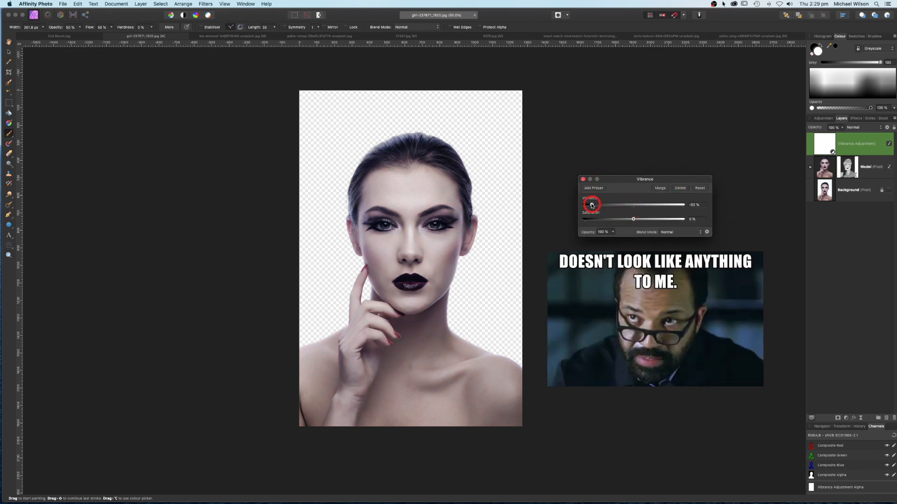
drag(592, 204, 584, 205)
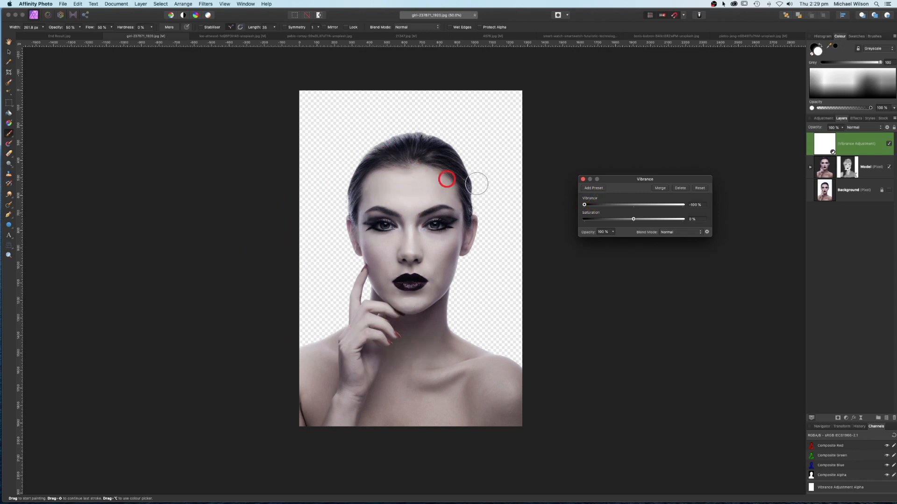
click(582, 178)
click(822, 145)
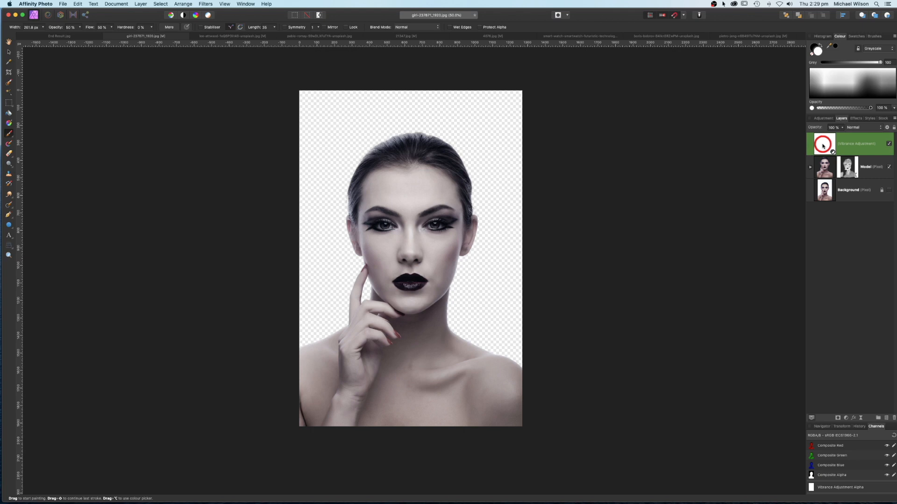
drag(822, 146, 824, 167)
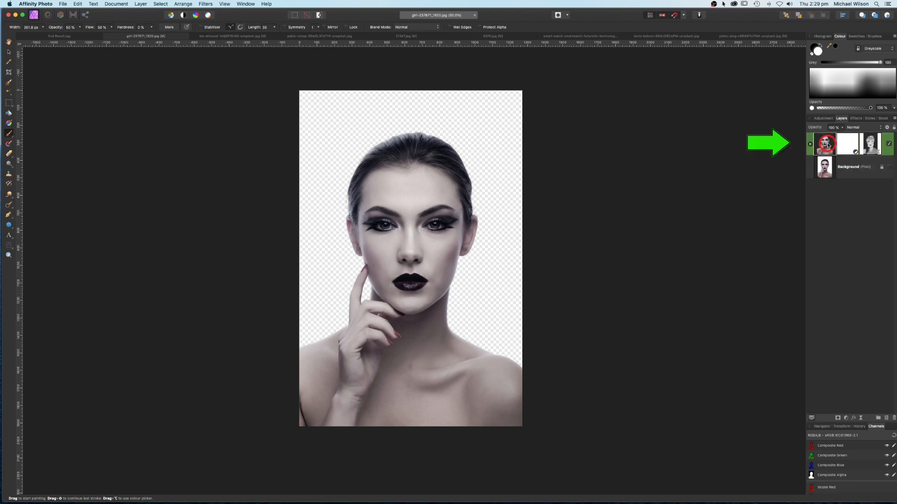
Add a Curves adjustment that lifts the shadows to brighten the model, and nest it inside the Model layer.
click(846, 418)
click(843, 495)
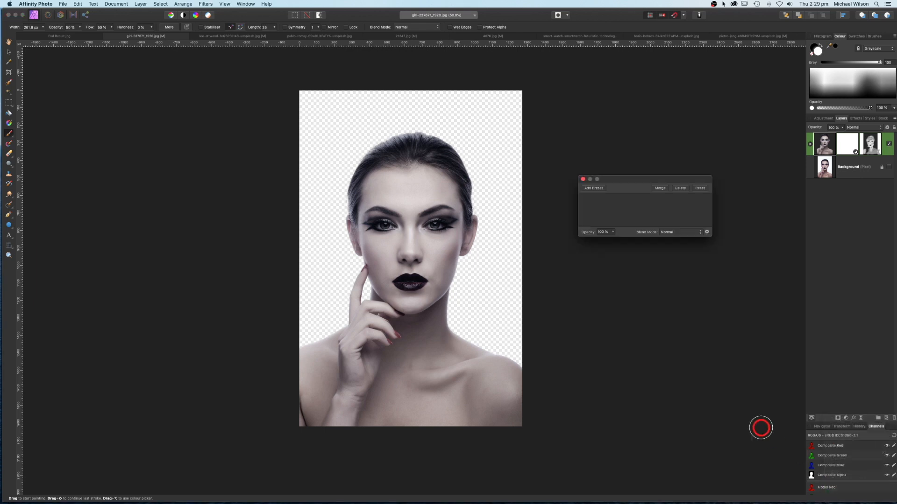
drag(634, 78, 646, 122)
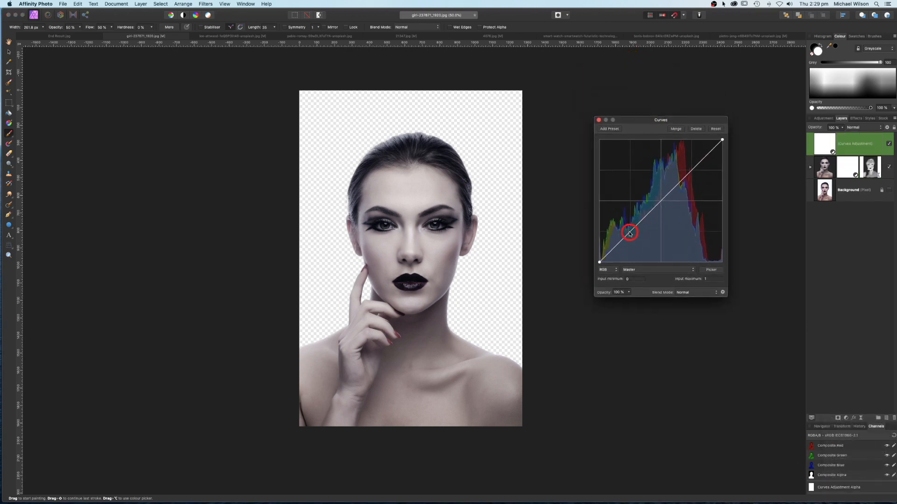
drag(629, 233, 622, 224)
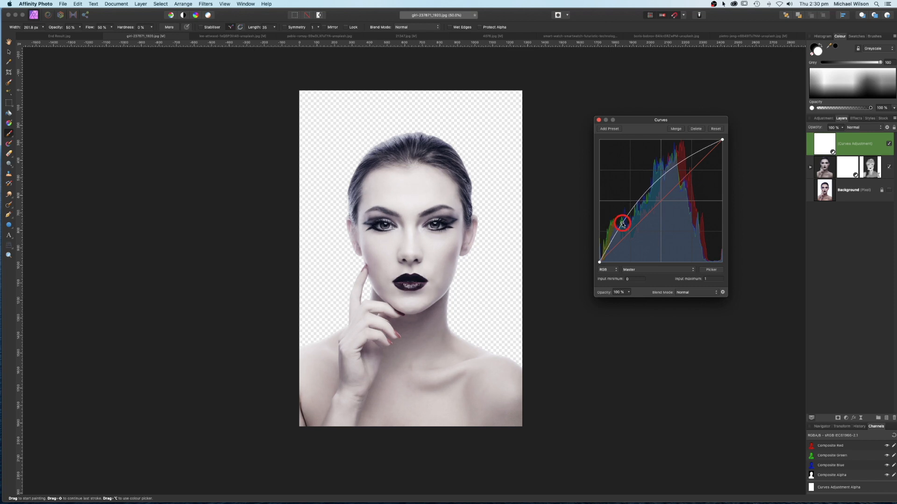
click(824, 143)
drag(825, 143, 831, 169)
click(809, 139)
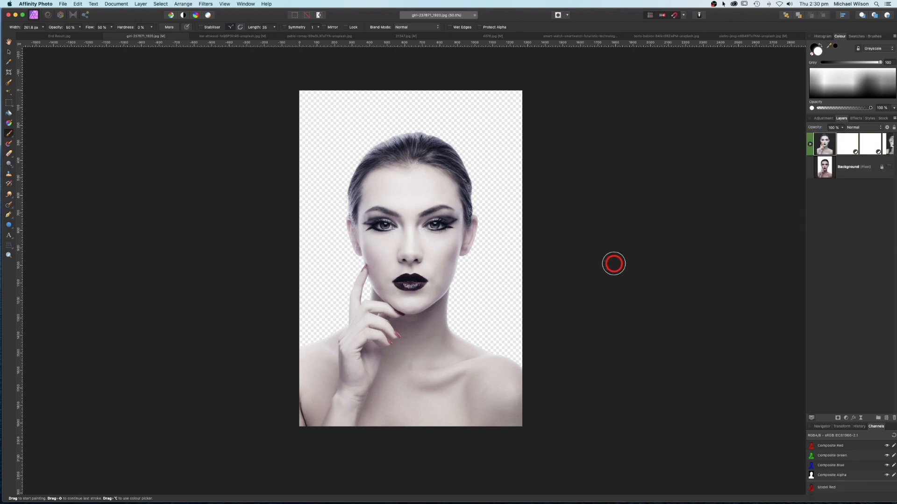
Set up the Pen tool with a black stroke 4 pt wide.
key(bracketleft)
click(9, 215)
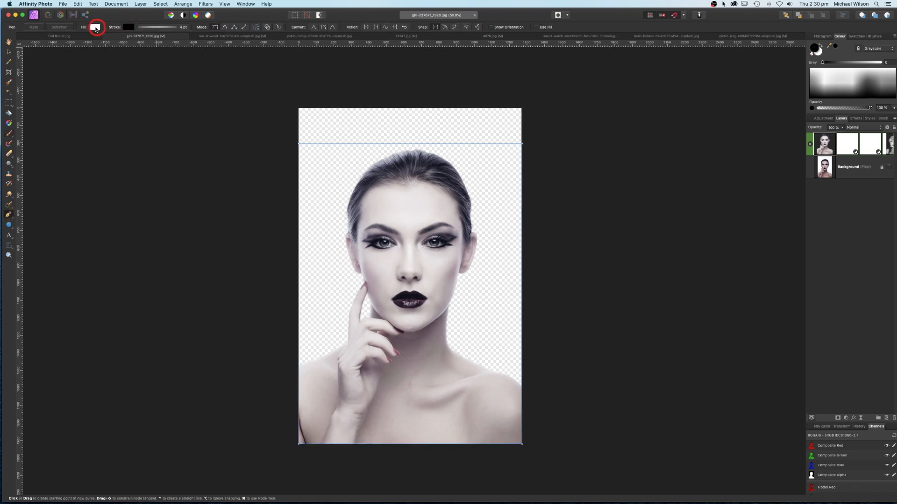
click(148, 27)
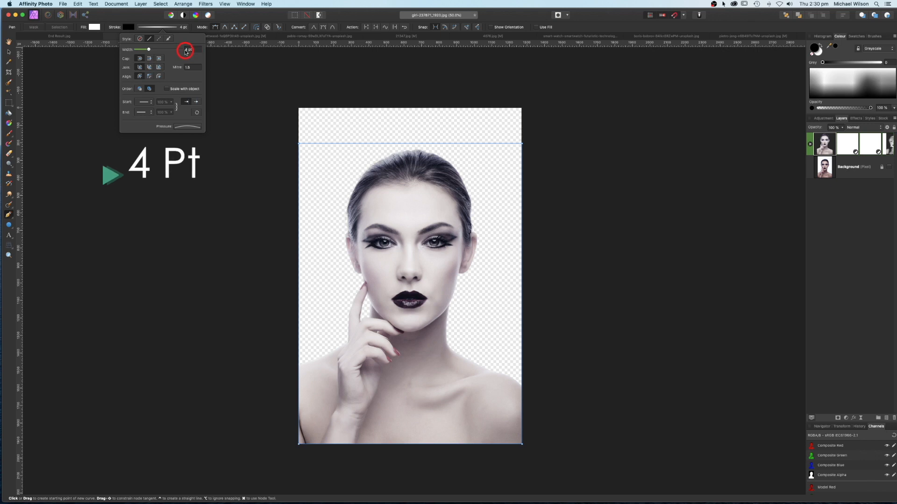
drag(148, 51, 147, 51)
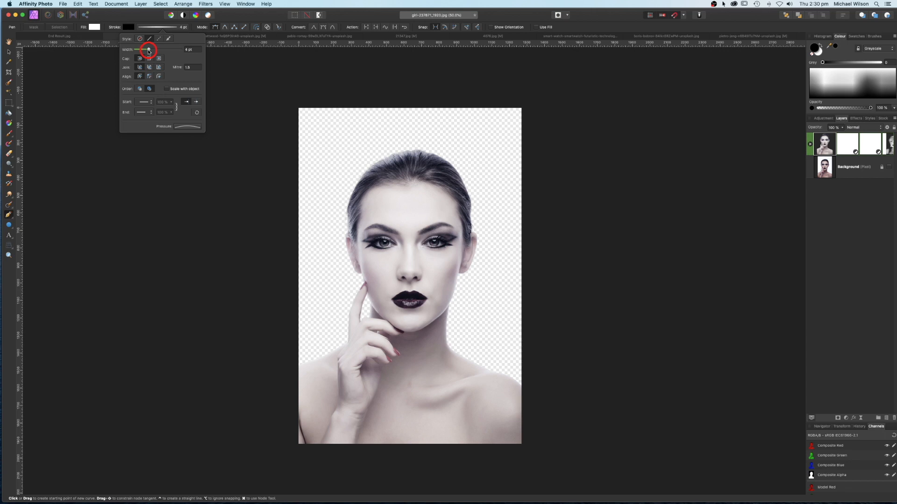
Shape the stroke's pressure profile so the line tapers at both ends and stays thickest in the middle.
click(181, 128)
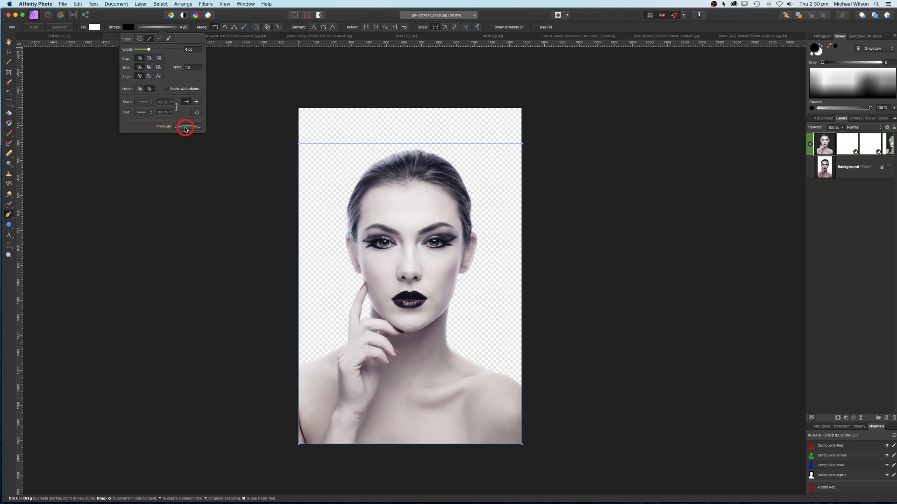
click(185, 128)
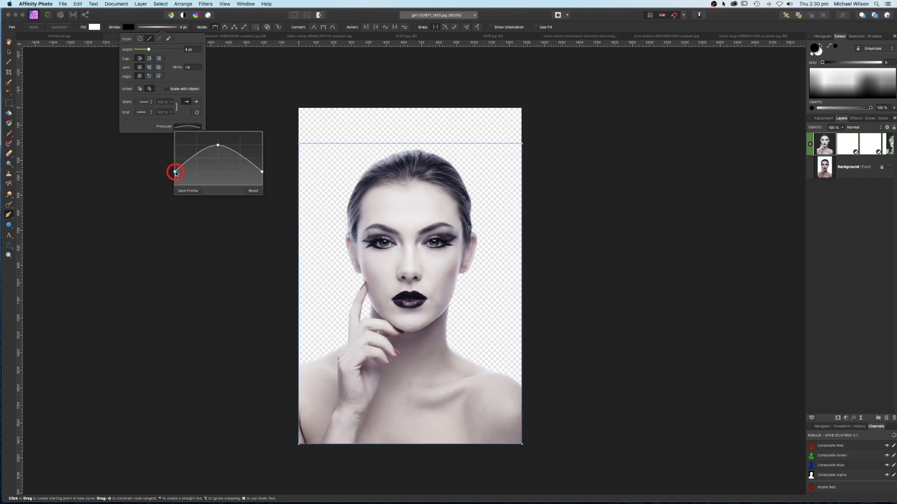
drag(175, 173, 217, 133)
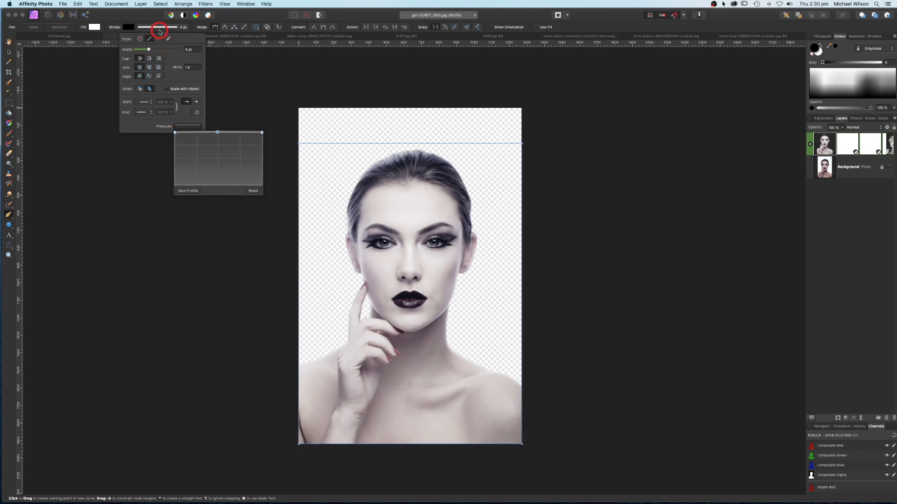
drag(176, 135, 175, 184)
drag(217, 133, 218, 147)
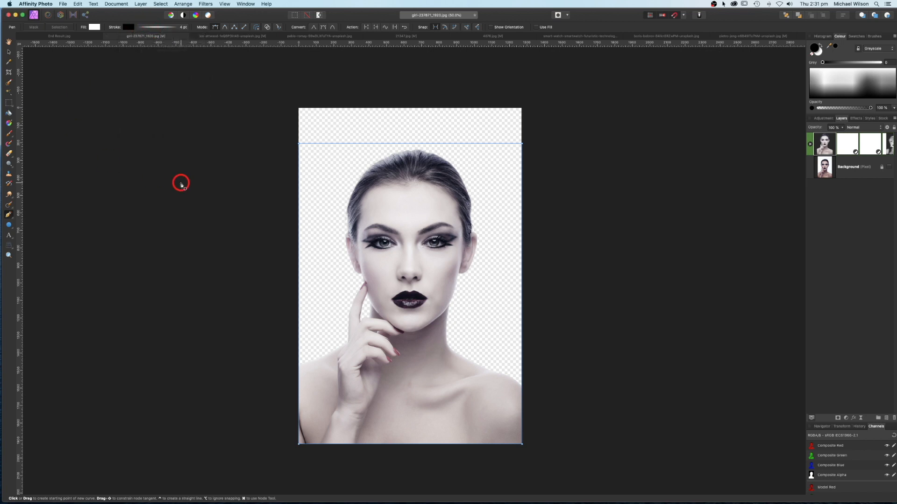
Draw a closed curve on the forehead, arching below the hairline and following both eyebrows down to a point between them.
click(360, 231)
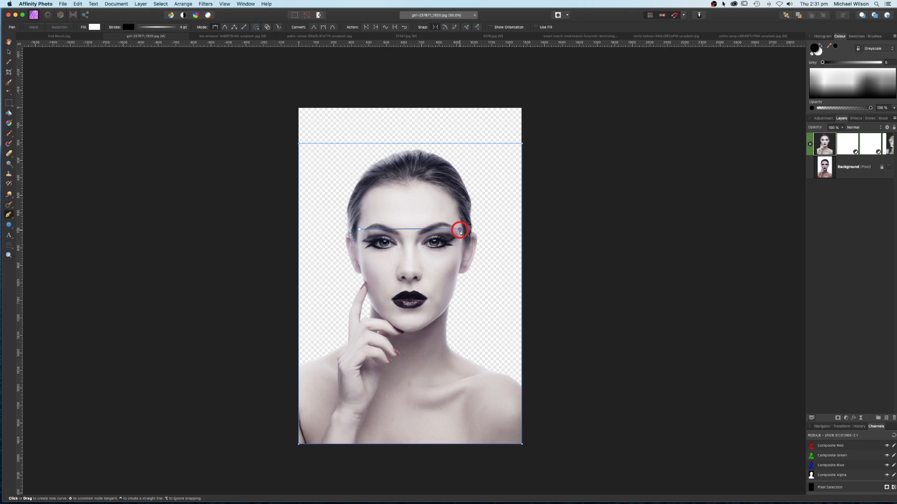
drag(460, 231, 515, 321)
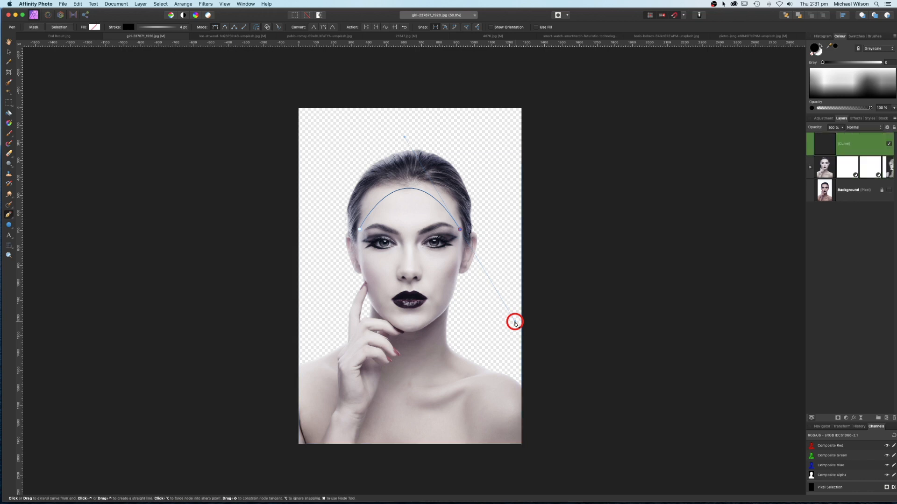
click(460, 230)
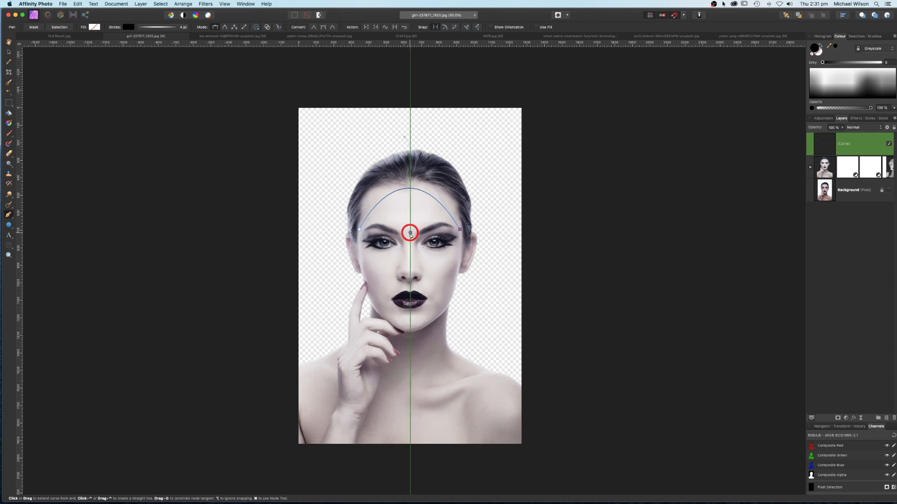
drag(410, 233, 388, 265)
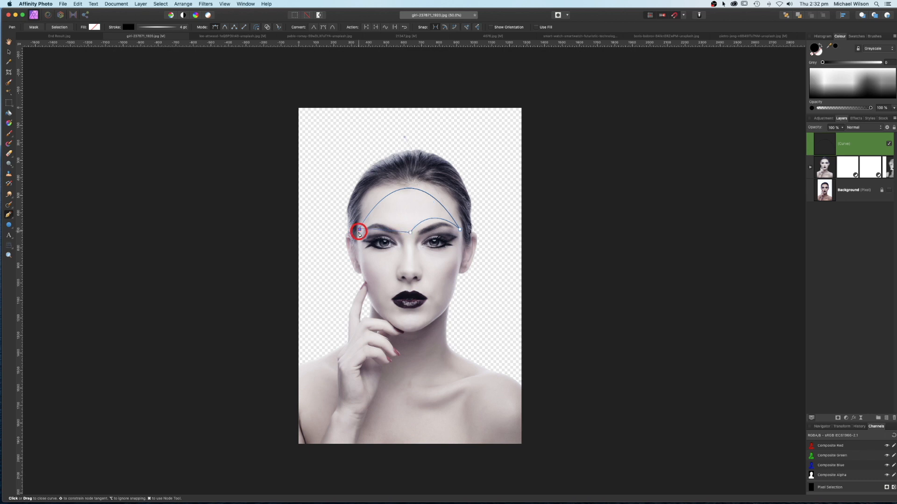
drag(359, 230, 338, 252)
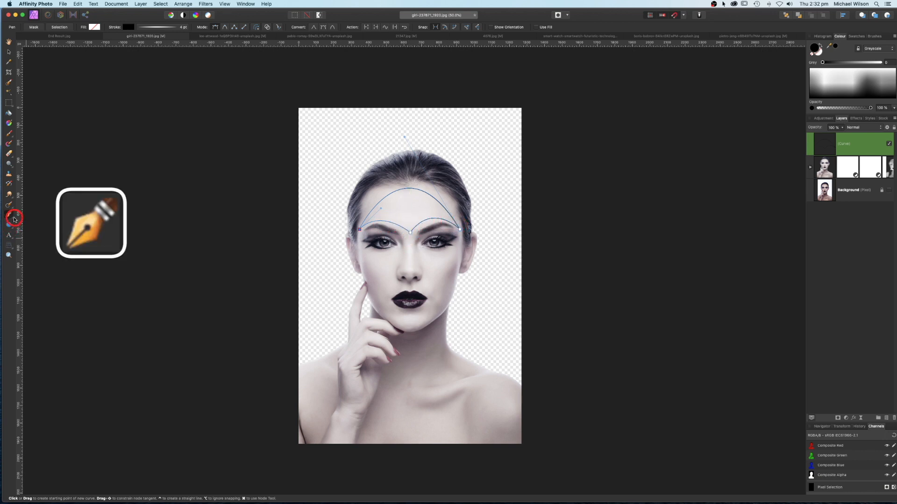
Refine the forehead curve with the Node tool by adjusting the handle of the node between the eyebrows.
drag(12, 220, 31, 225)
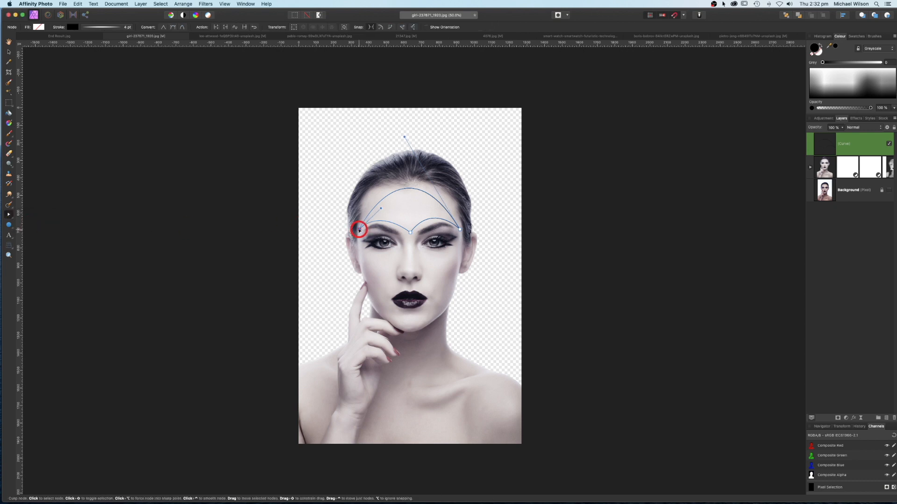
drag(360, 229, 409, 232)
drag(433, 202, 435, 205)
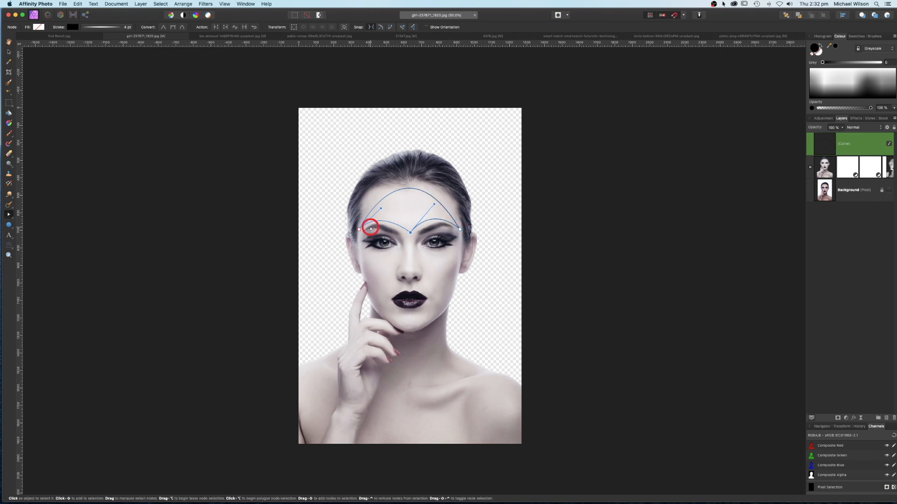
Fill the forehead curve with black.
click(12, 219)
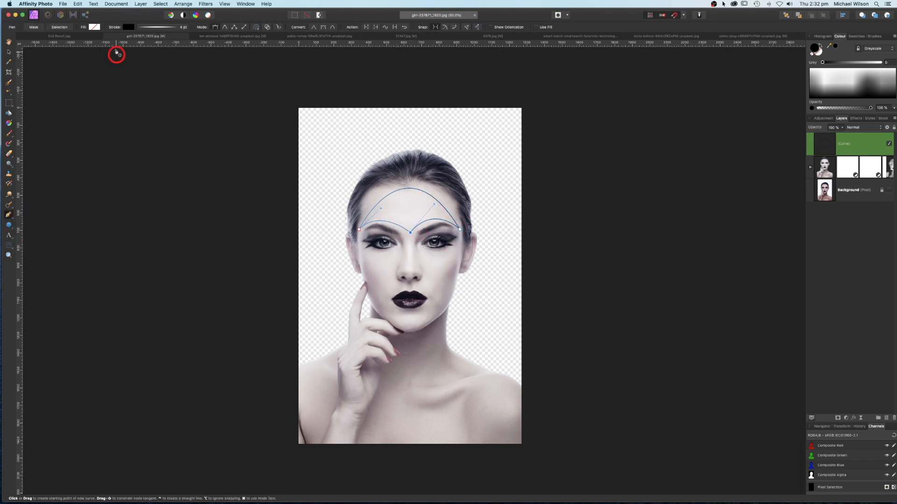
click(94, 27)
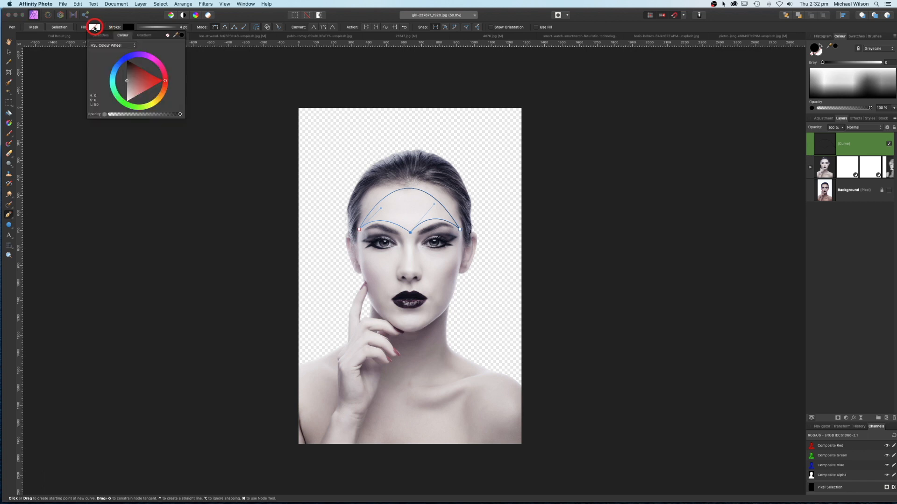
drag(127, 83, 128, 62)
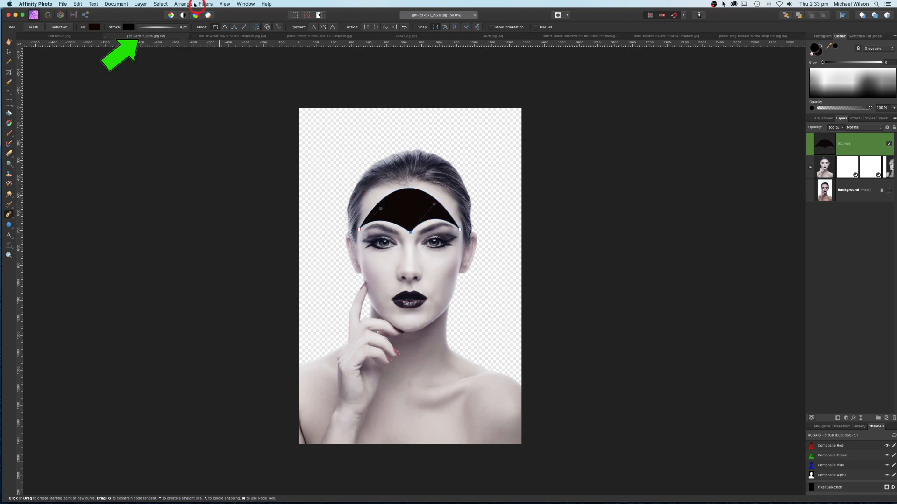
Make a pixel selection from the forehead curve layer and delete that area from the Model layer.
click(161, 4)
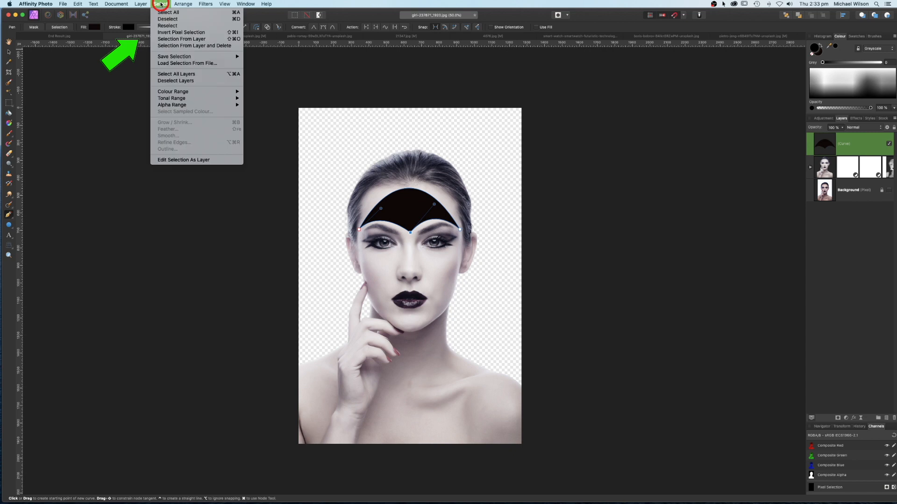
click(167, 40)
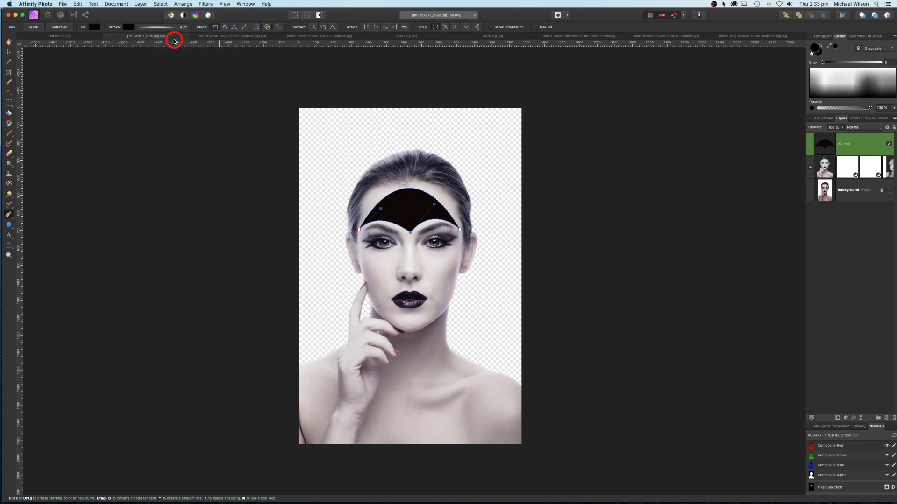
click(175, 106)
click(398, 193)
click(825, 165)
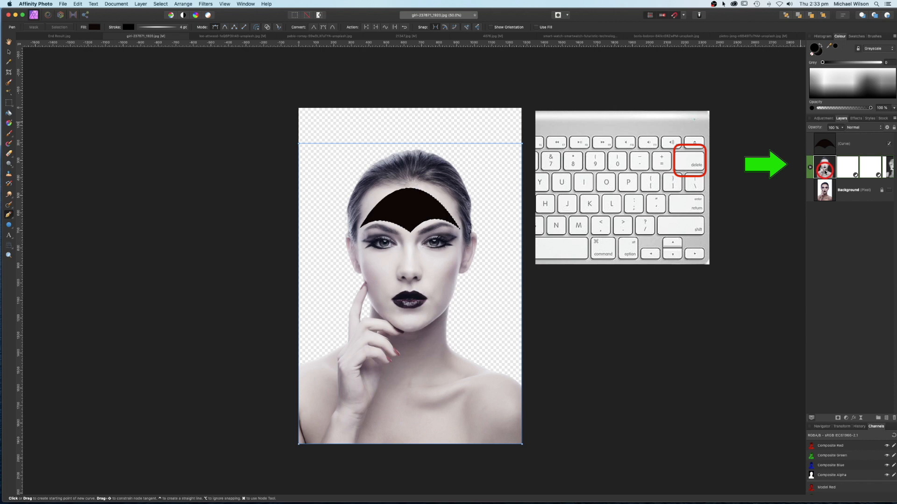
Apply a Pillow Bevel/Emboss with a 5 px radius to the forehead curve and lower its fill opacity to zero.
click(829, 146)
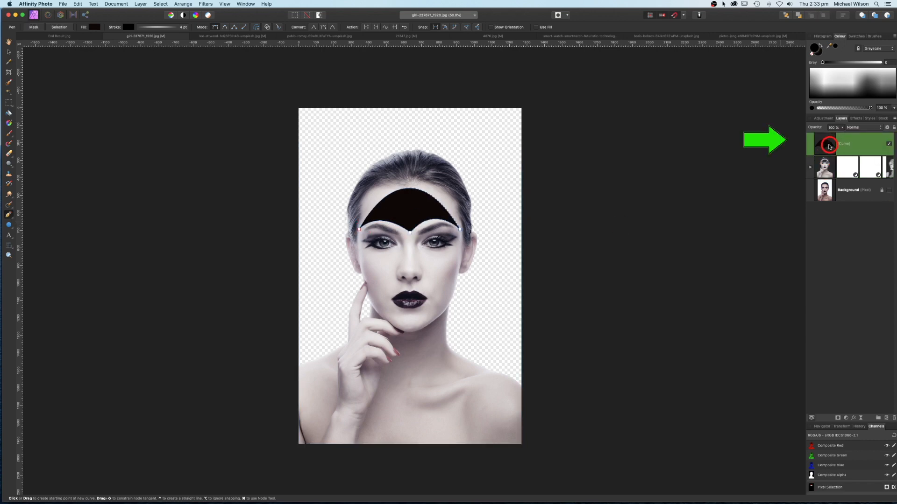
click(854, 419)
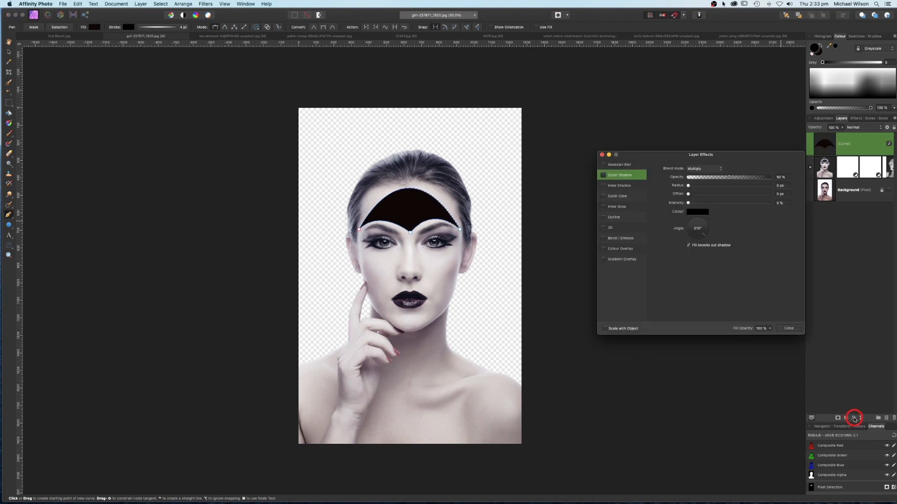
click(615, 239)
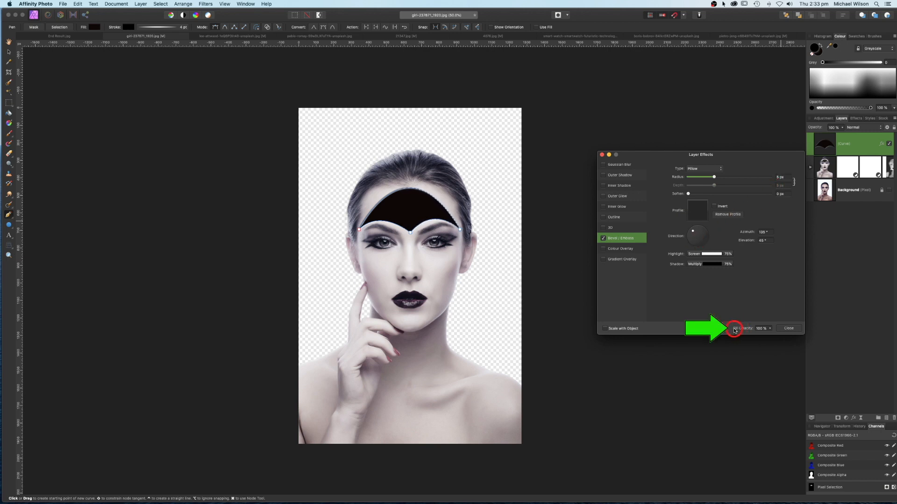
click(771, 329)
drag(769, 336, 708, 337)
click(601, 155)
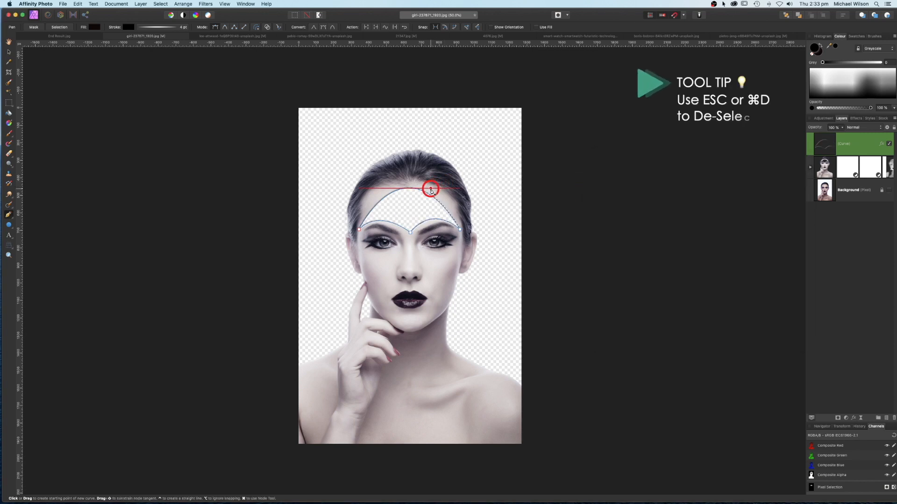
Clear the pixel selection and rename the forehead curve layer as Head Cut Out.
key(h)
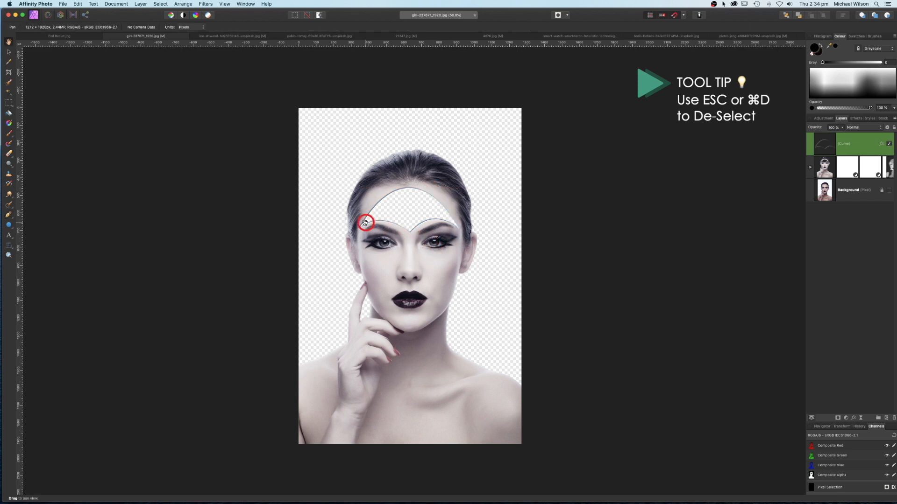
double_click(845, 145)
key(Return)
Draw a closed Pen curve above the Model layer around the shoulder opposite the raised hand, extending past the image's side and lower edges.
click(827, 164)
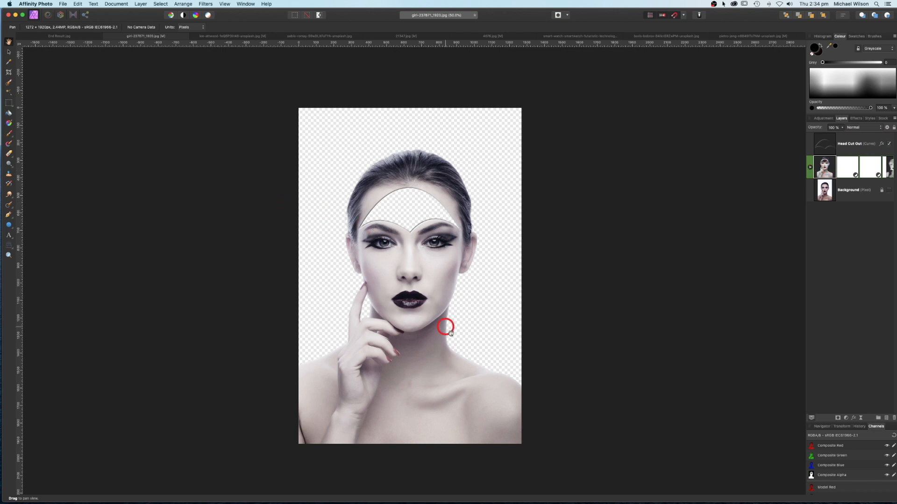
click(8, 215)
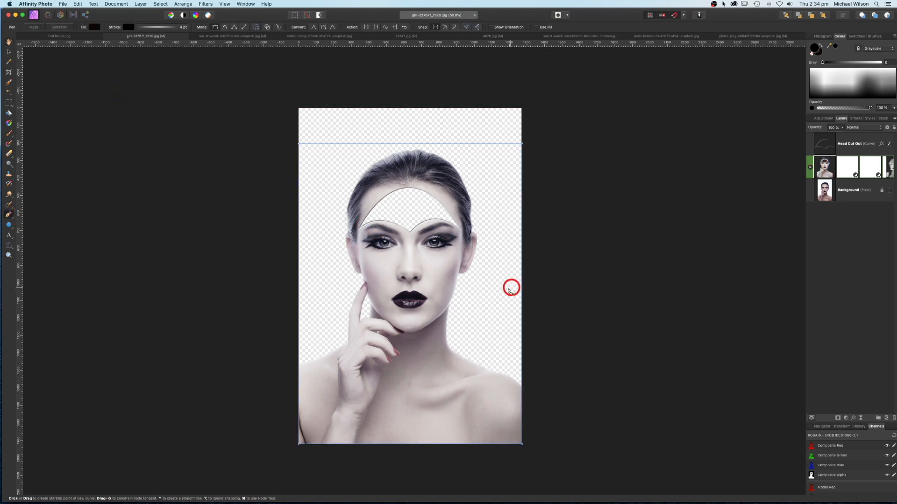
key(space)
drag(466, 334, 455, 264)
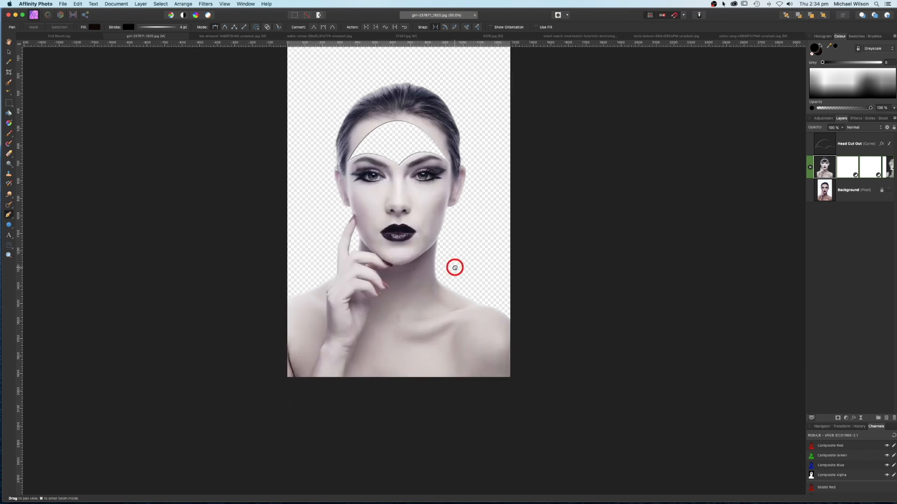
click(455, 377)
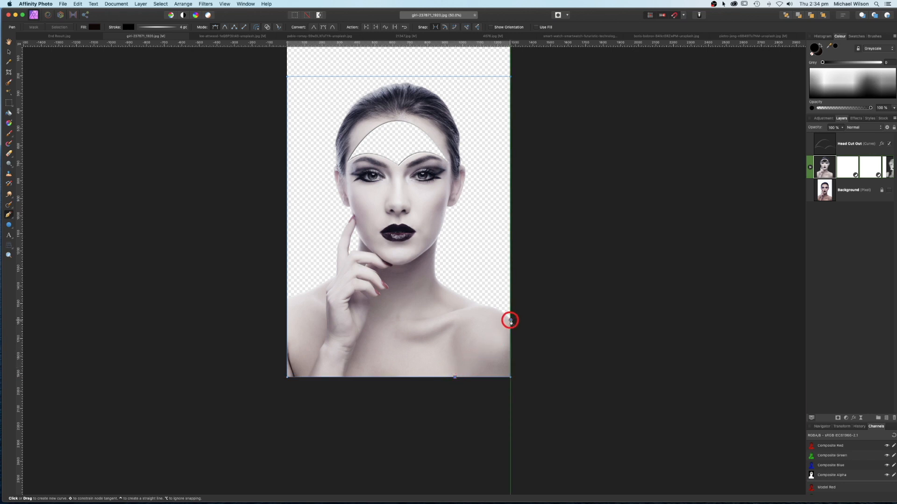
drag(510, 320, 573, 363)
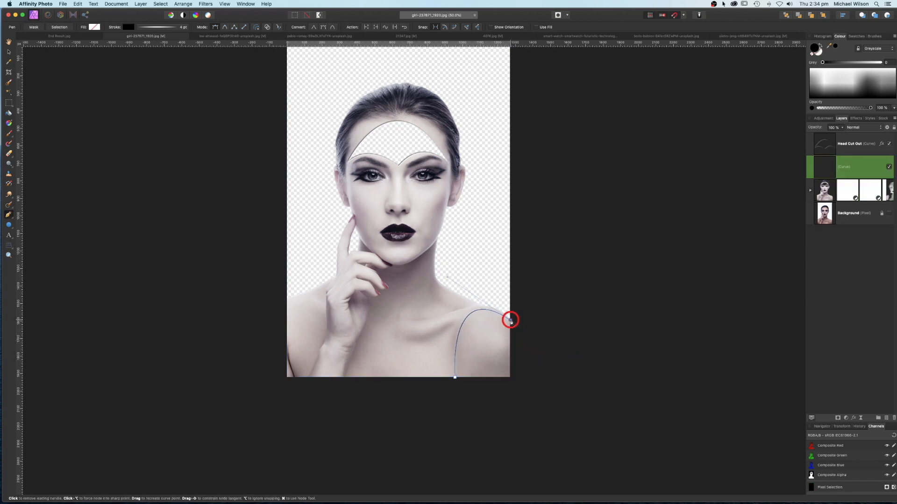
click(511, 321)
click(534, 329)
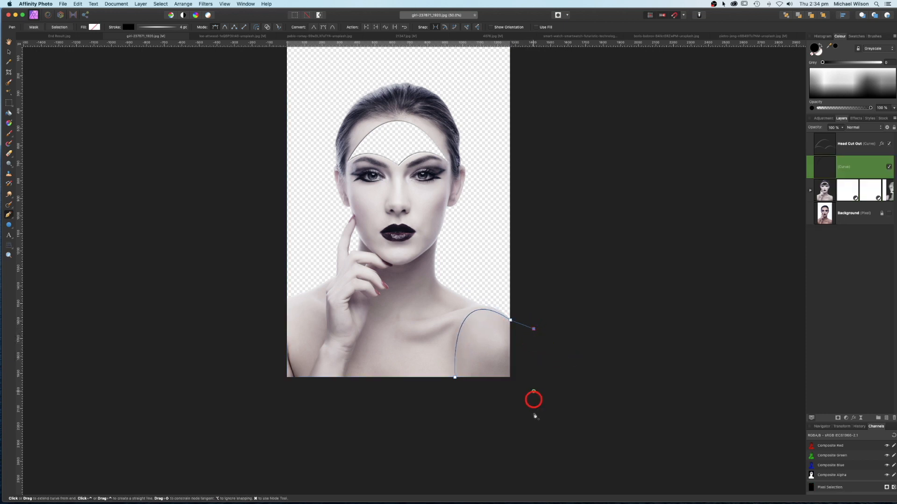
click(533, 413)
click(455, 413)
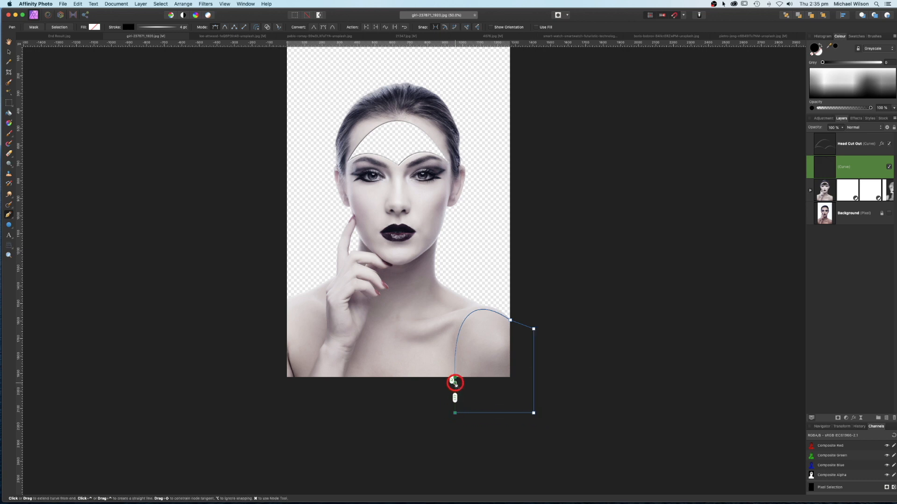
click(455, 378)
Rename the new curve layer as Shoulder.
click(851, 170)
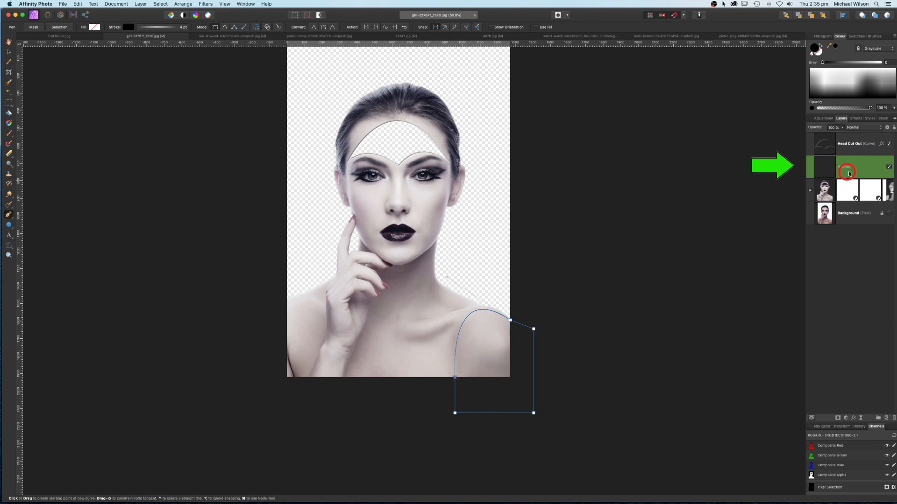
double_click(848, 169)
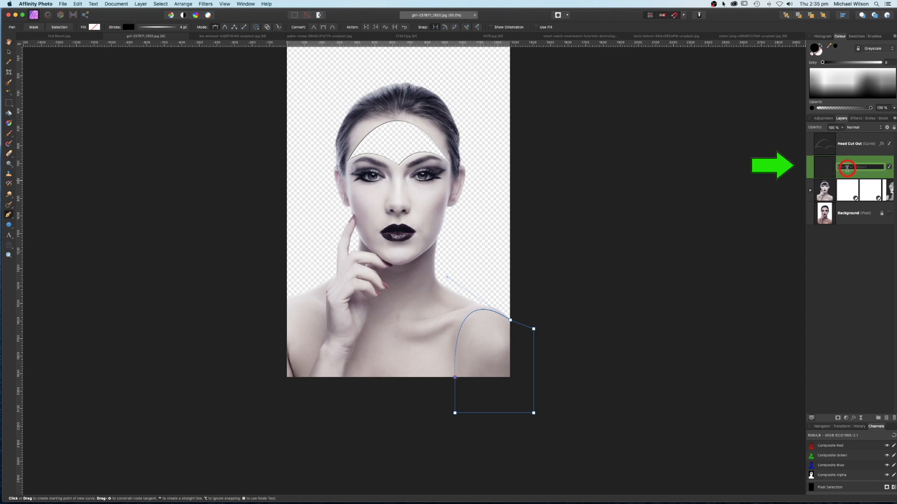
text(S)
text(houlder)
key(Return)
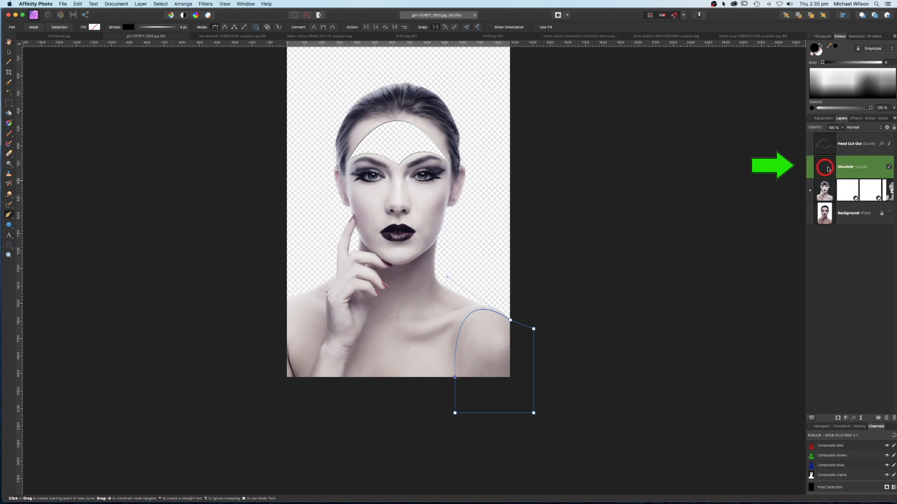
Apply a Pillow Bevel/Emboss with a 5 px radius to the Shoulder curve.
click(855, 418)
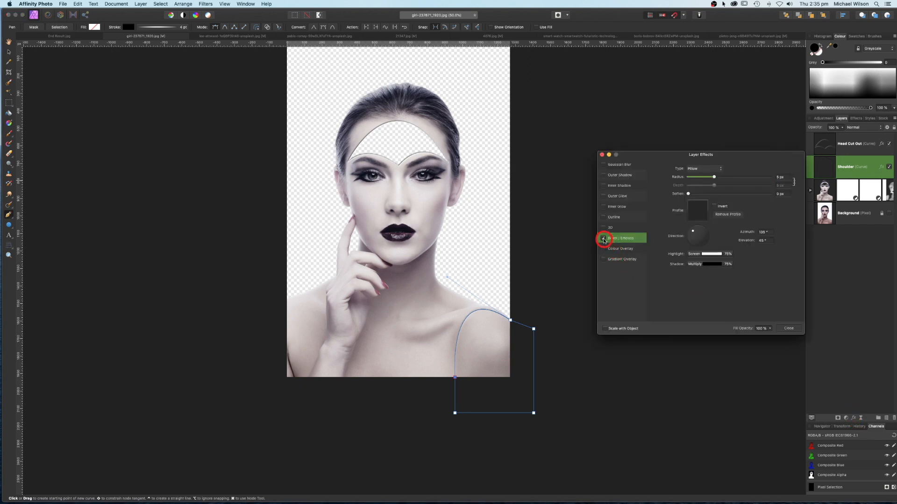
click(790, 330)
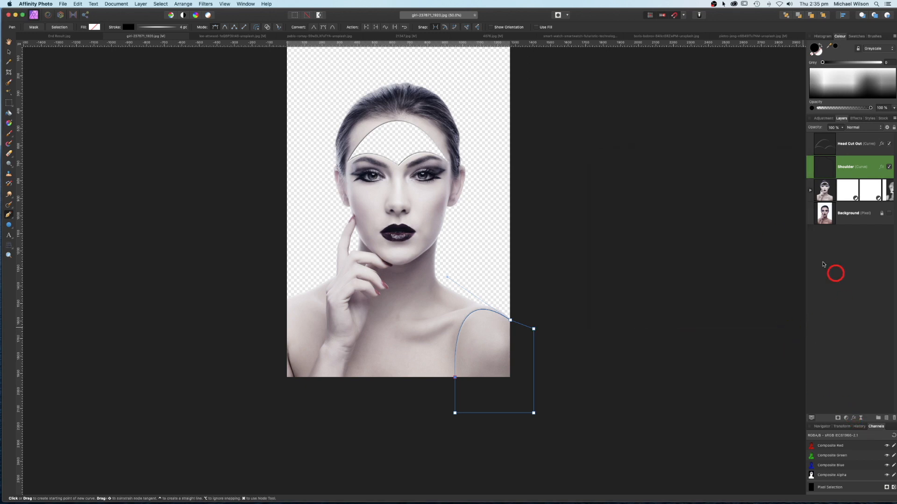
click(10, 43)
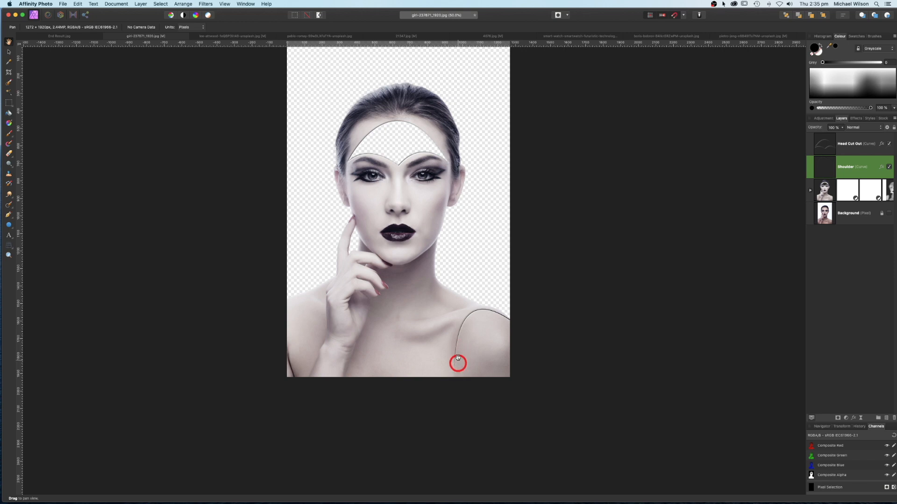
Raise both ends of the Shoulder curve's stroke pressure profile to about half height so the line thickens towards its ends.
click(8, 214)
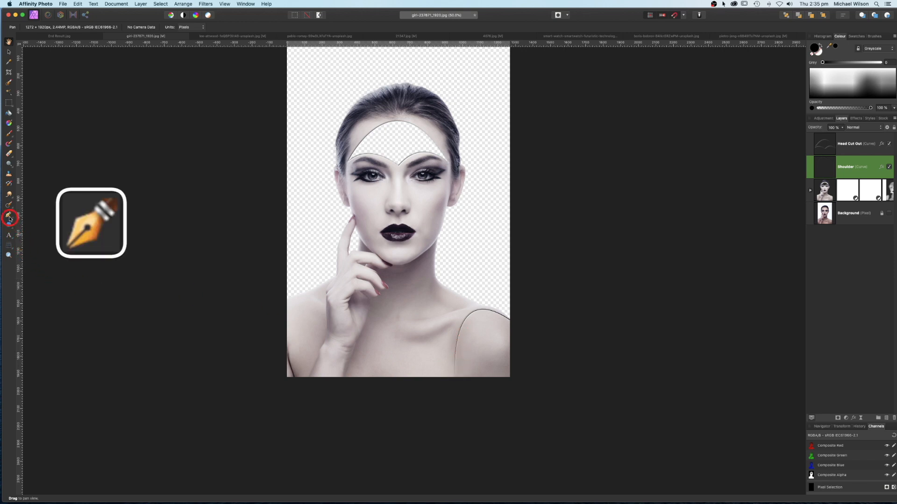
click(156, 27)
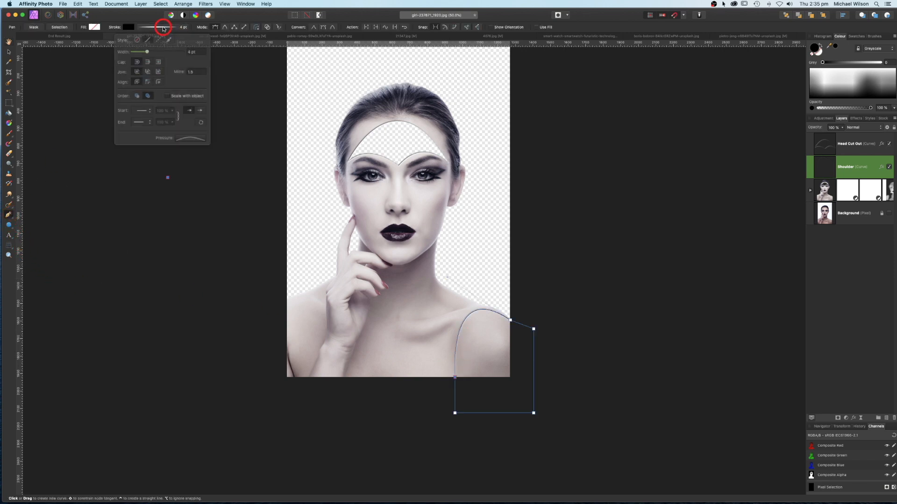
click(186, 127)
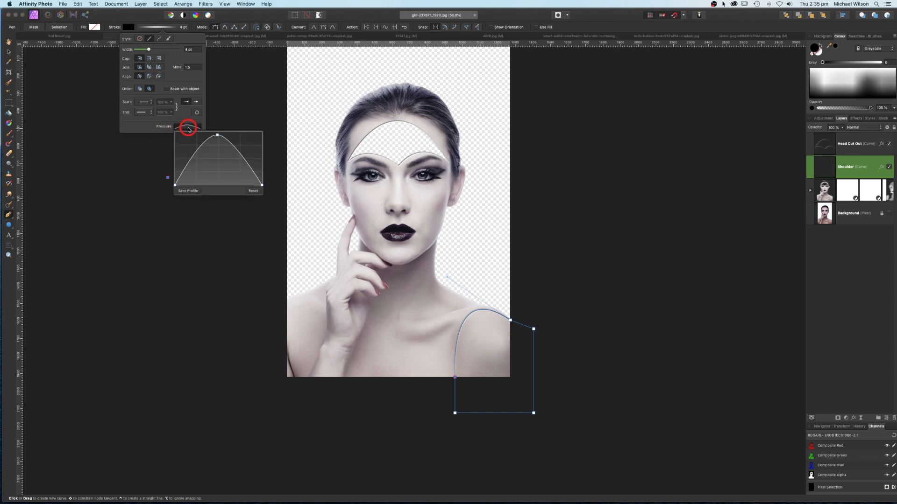
drag(173, 186, 175, 159)
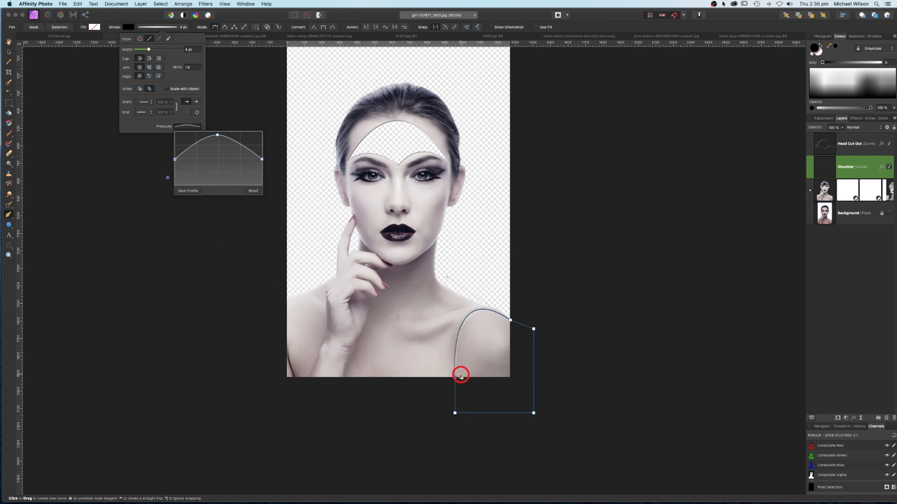
click(9, 41)
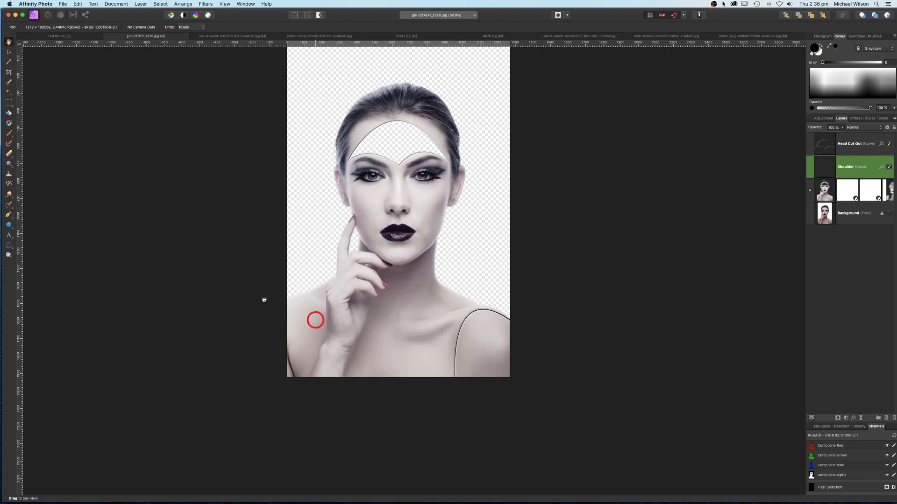
Draw a tall black-filled ellipse inside the shoulder curve, tilted to follow the shoulder's outline.
click(16, 229)
mouse_move(13, 230)
mouse_down()
mouse_move(42, 250)
mouse_move(44, 237)
mouse_up()
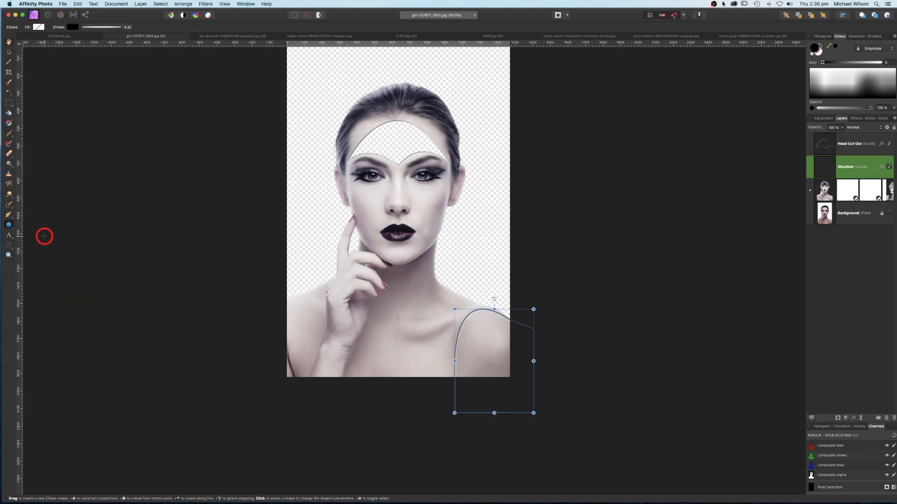
click(814, 48)
drag(386, 310, 492, 313)
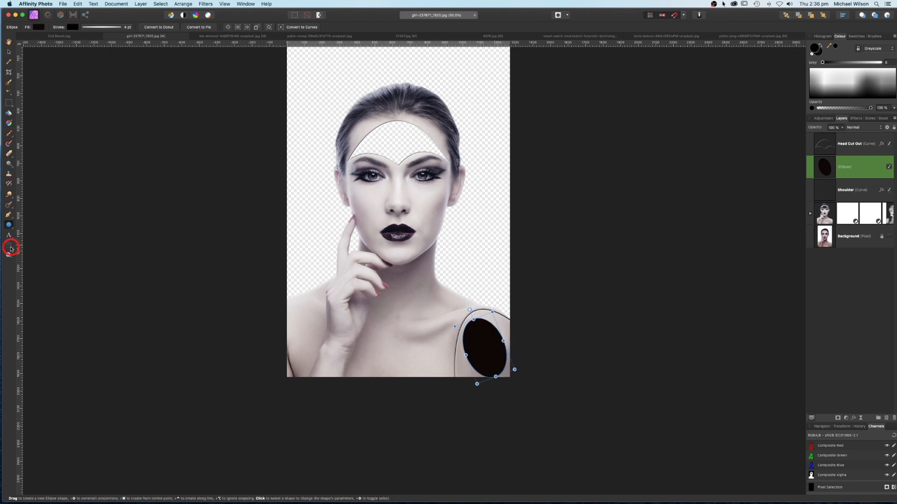
Distort the black ellipse slightly inward with the Perspective tool and move it against the image's side edge.
click(9, 246)
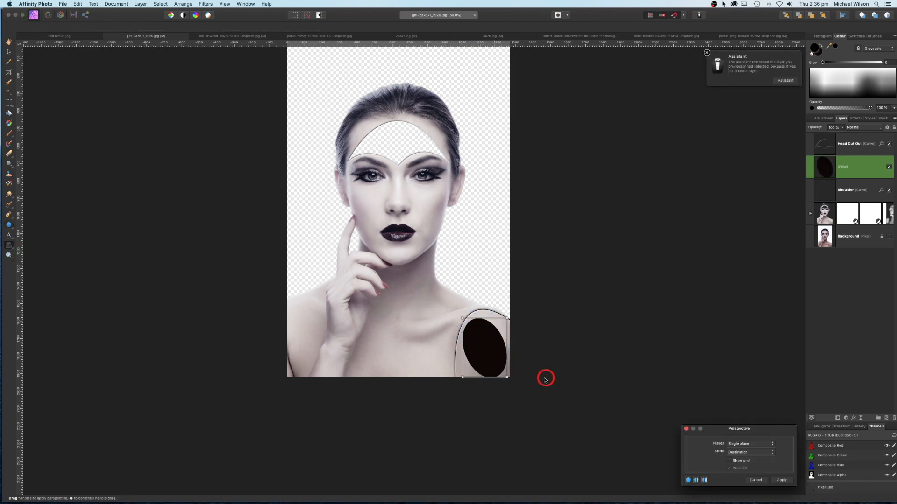
drag(508, 376, 506, 372)
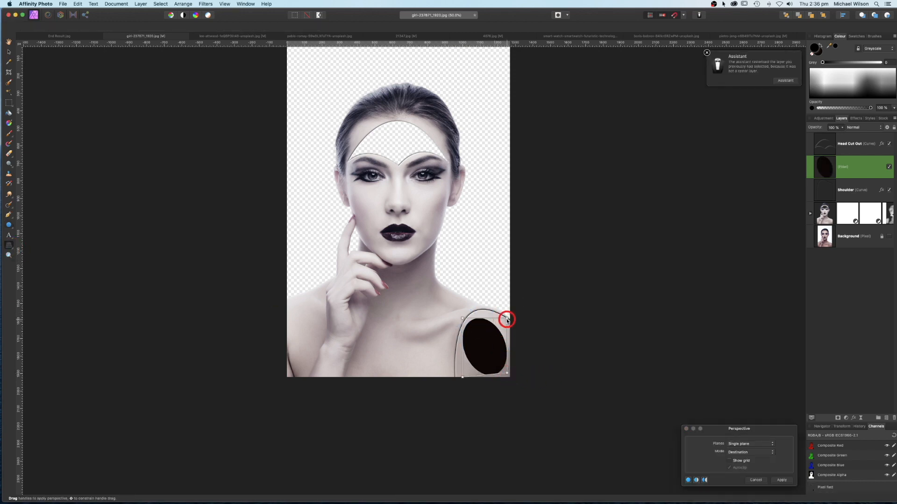
drag(507, 318, 504, 320)
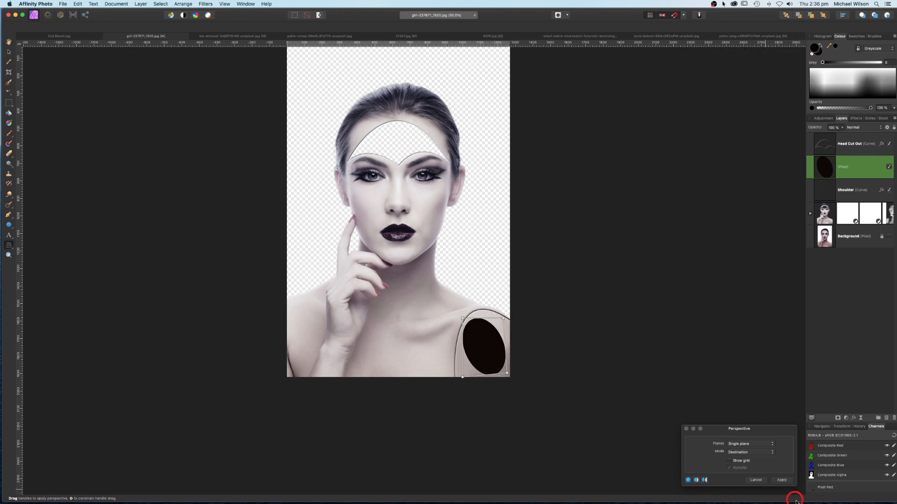
click(783, 480)
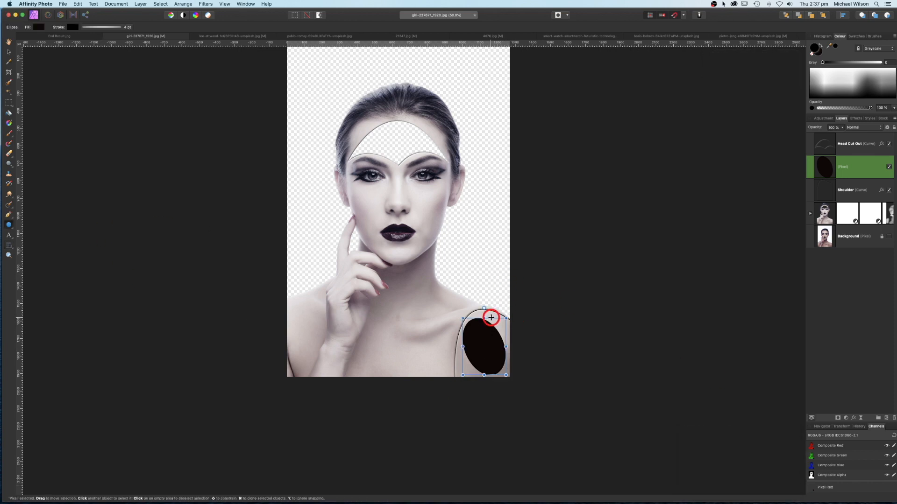
drag(491, 317, 493, 318)
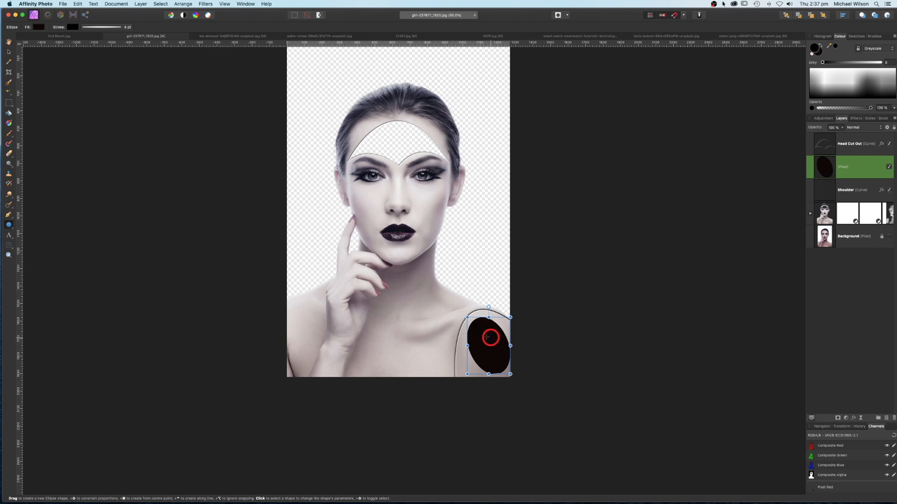
Create a selection from the ellipse layer and delete that area from the Model layer.
click(162, 5)
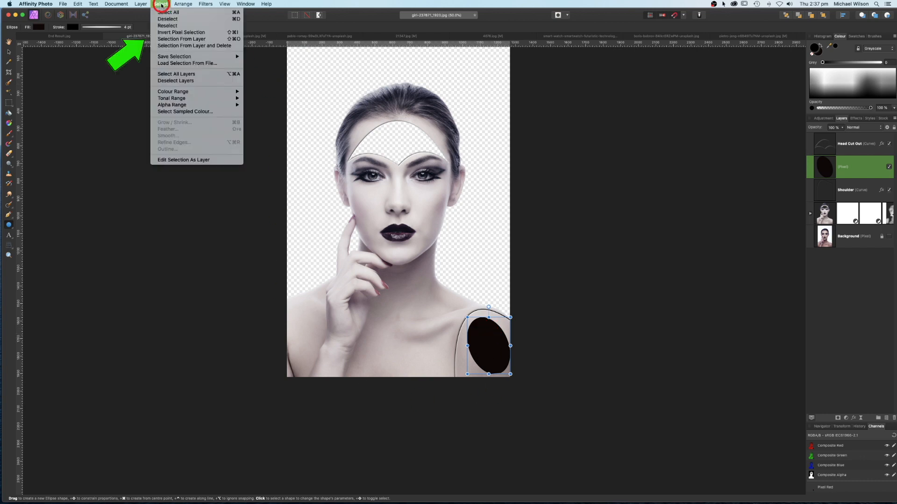
click(171, 40)
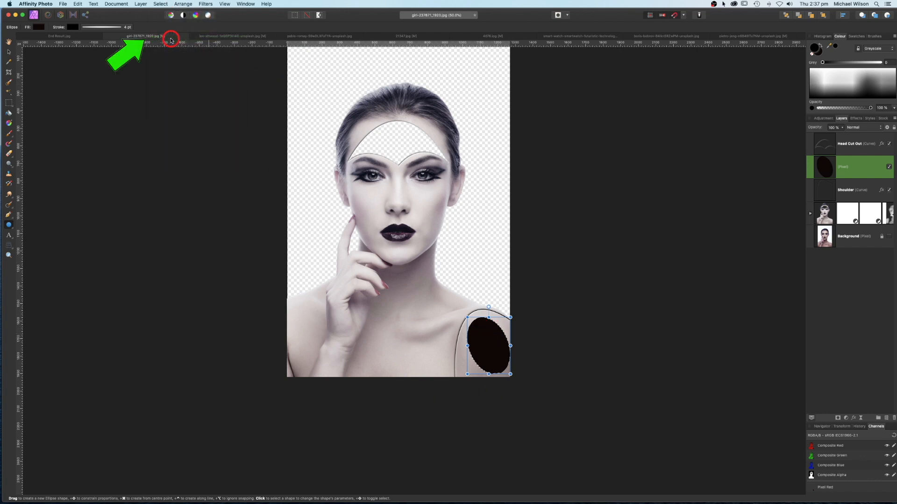
click(825, 214)
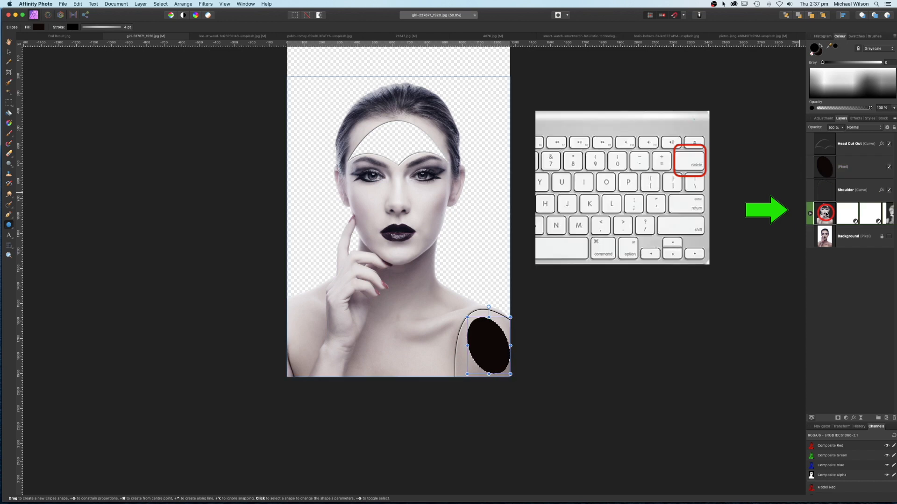
Apply a Pillow Bevel/Emboss with a 5 px radius to the ellipse layer, set its fill opacity to 0%, and clear the pixel selection.
click(825, 166)
click(853, 418)
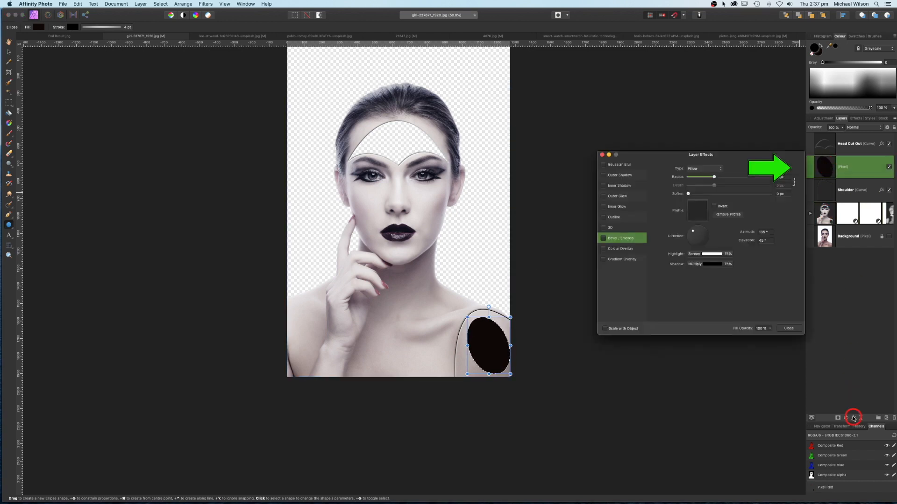
click(603, 238)
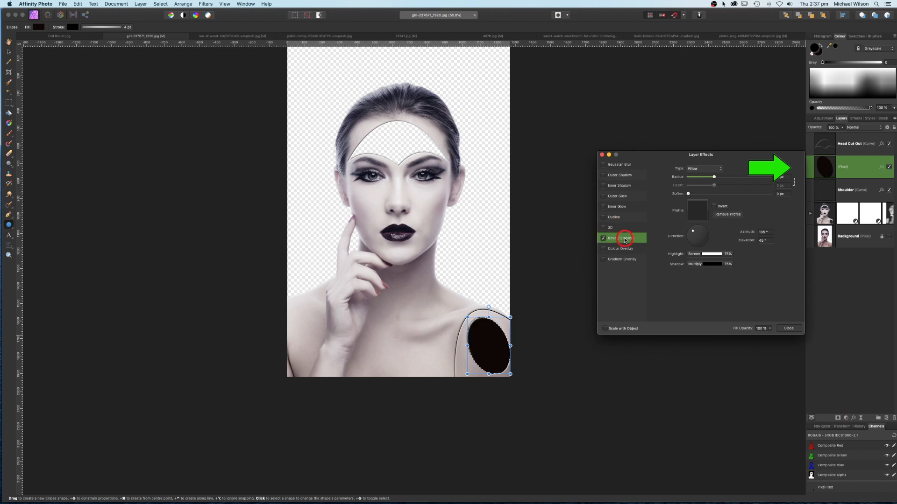
click(771, 329)
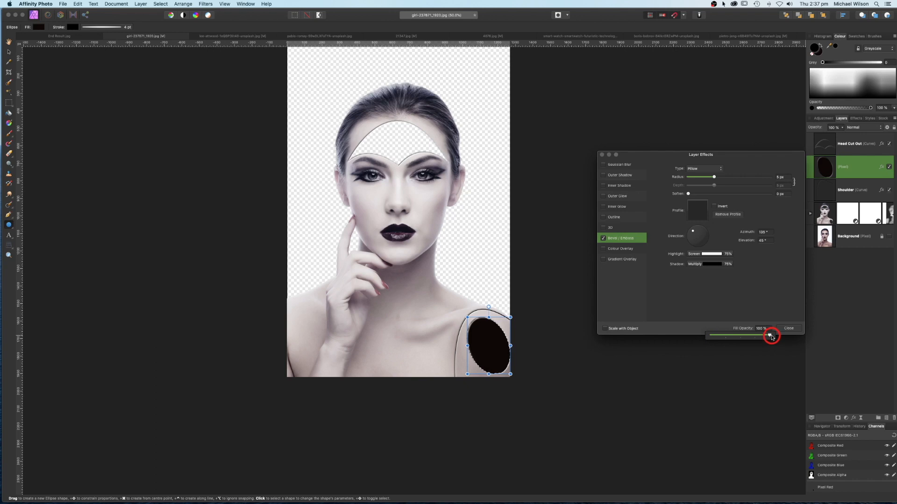
drag(770, 337, 703, 337)
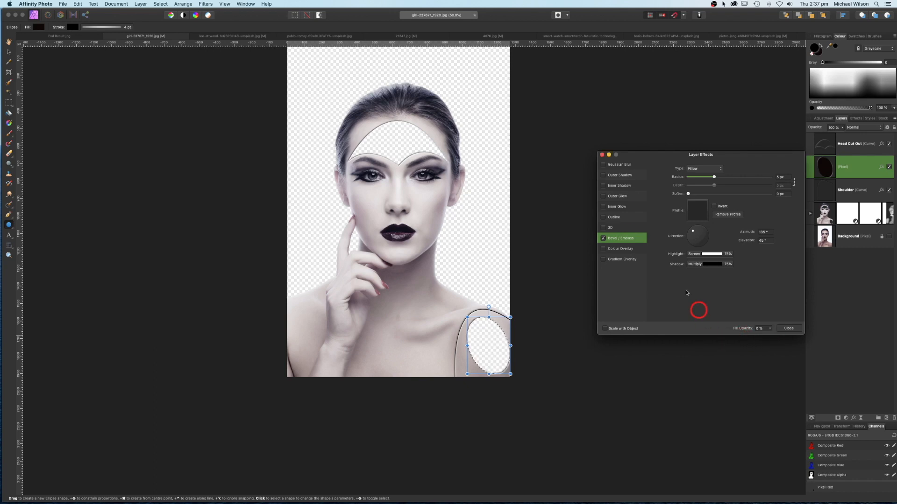
click(602, 165)
click(602, 156)
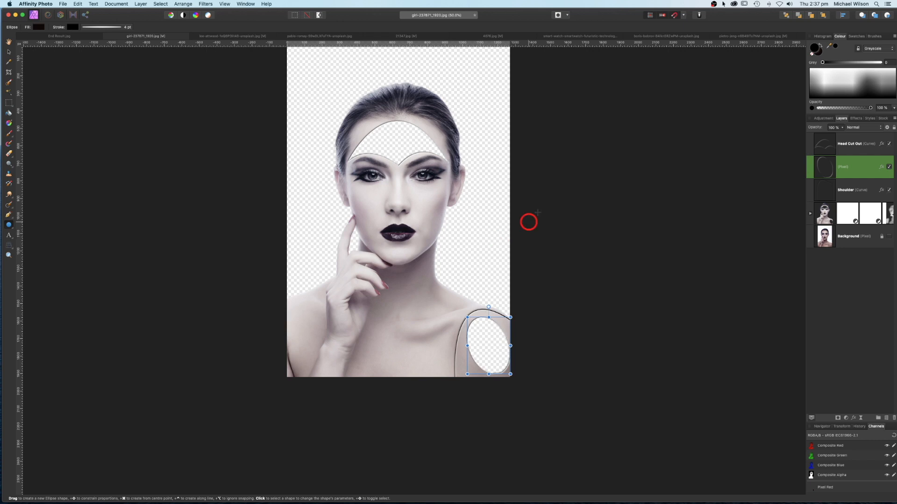
click(8, 41)
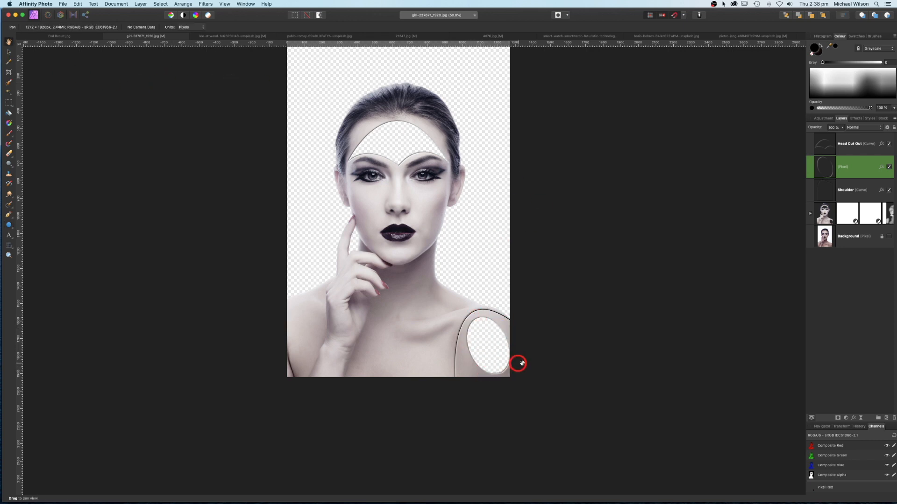
Copy a rectangular selection around the engine from the engine photo and paste it into the portrait document.
scroll(465, 265, up, 3)
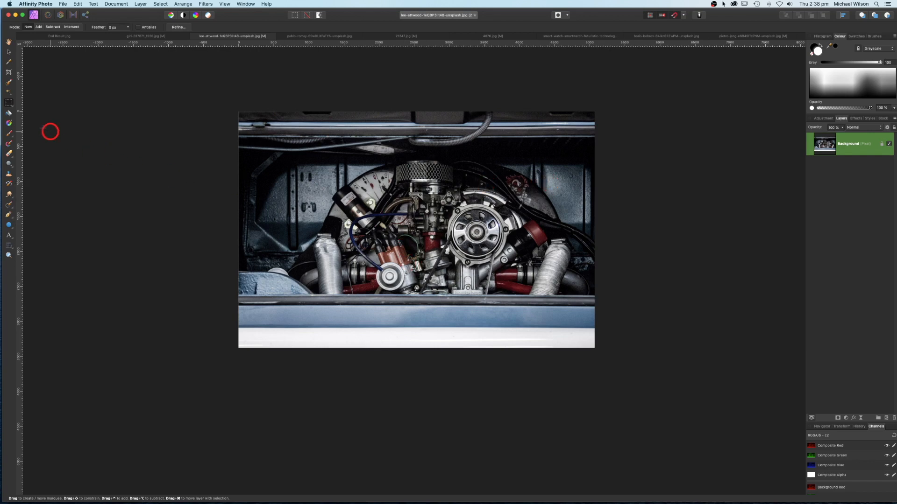
click(10, 107)
drag(310, 153, 565, 294)
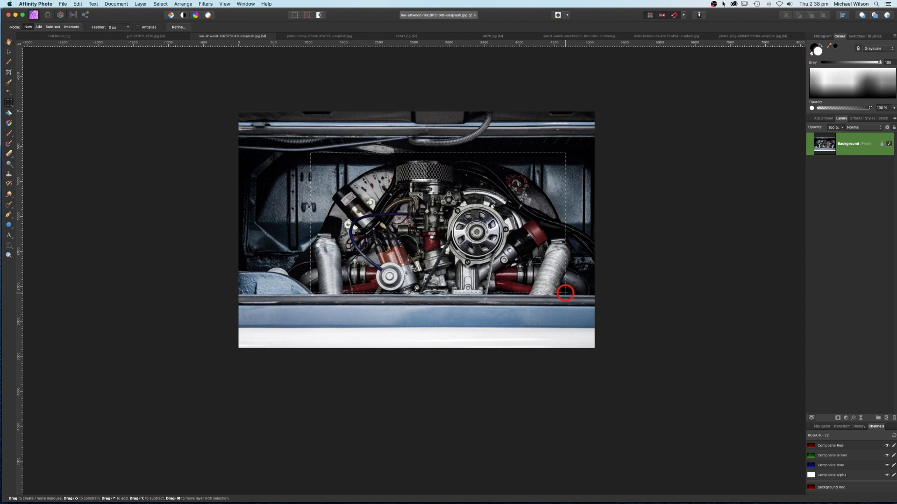
key(super+c)
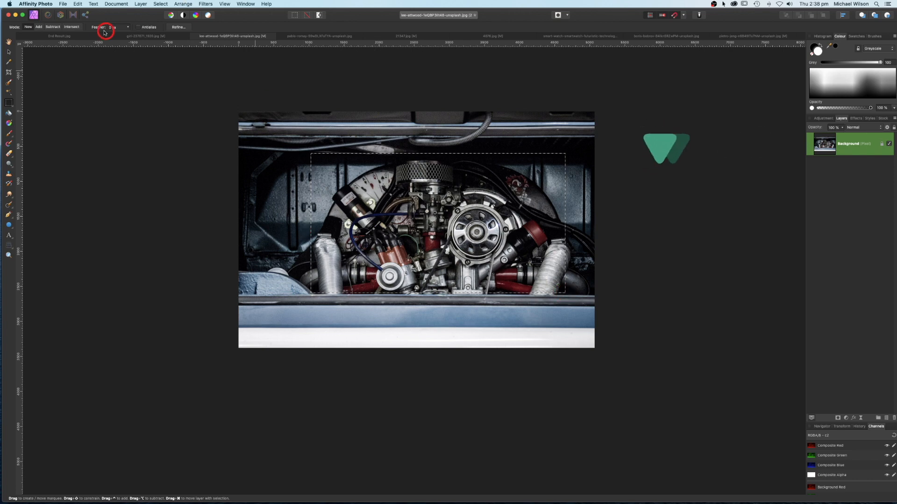
click(161, 36)
key(super+v)
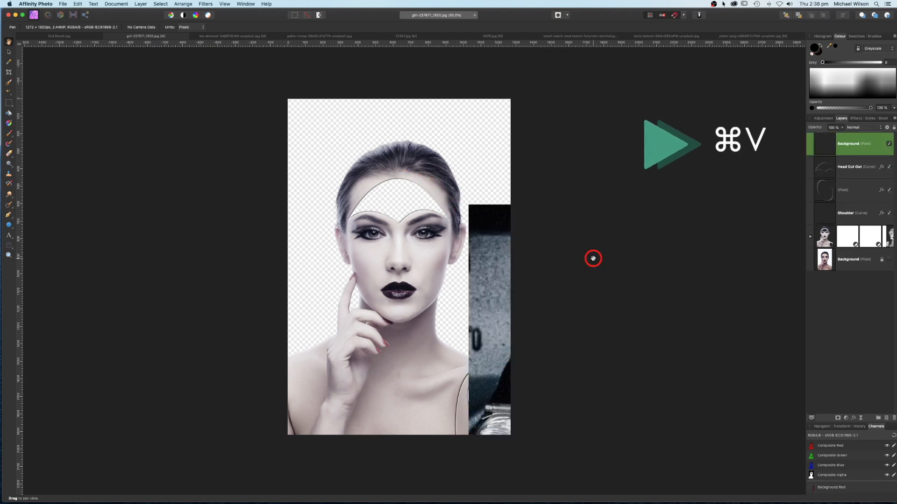
Scale down the pasted engine image and position it over the forehead opening so it covers the opening's full width and height.
click(8, 52)
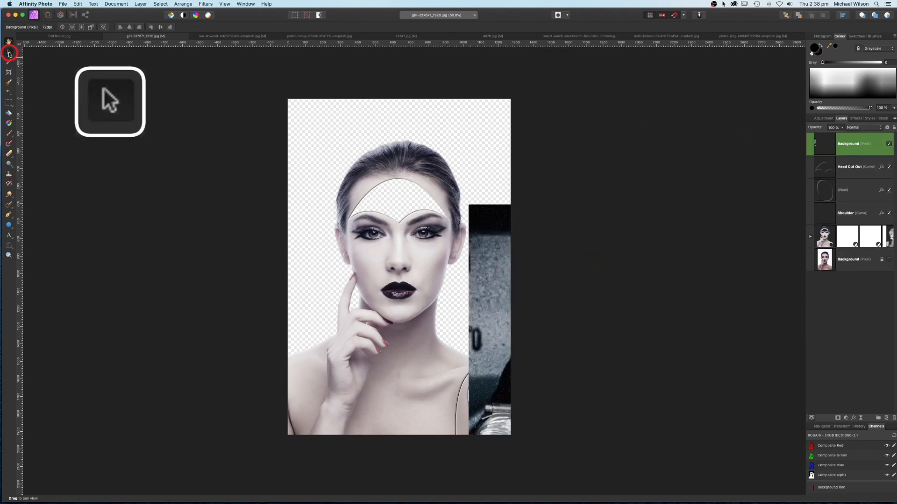
drag(486, 281, 579, 281)
drag(643, 307, 351, 201)
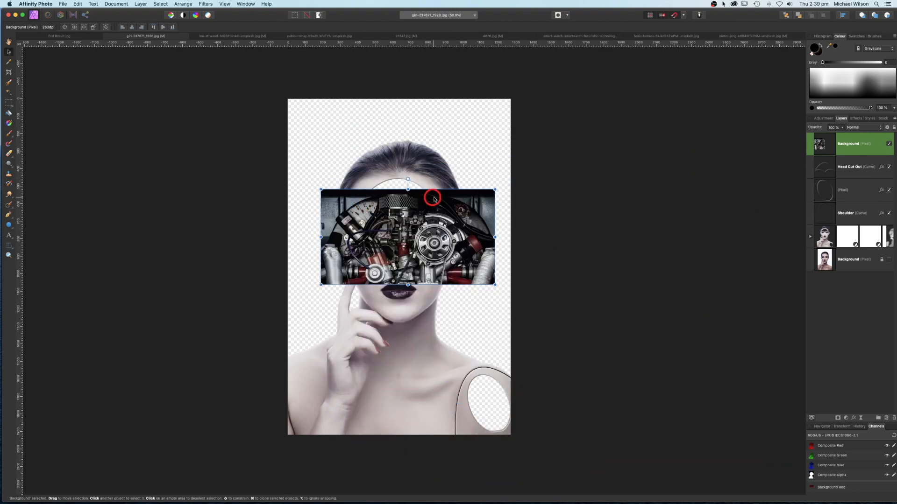
drag(494, 190, 409, 236)
drag(387, 253, 420, 195)
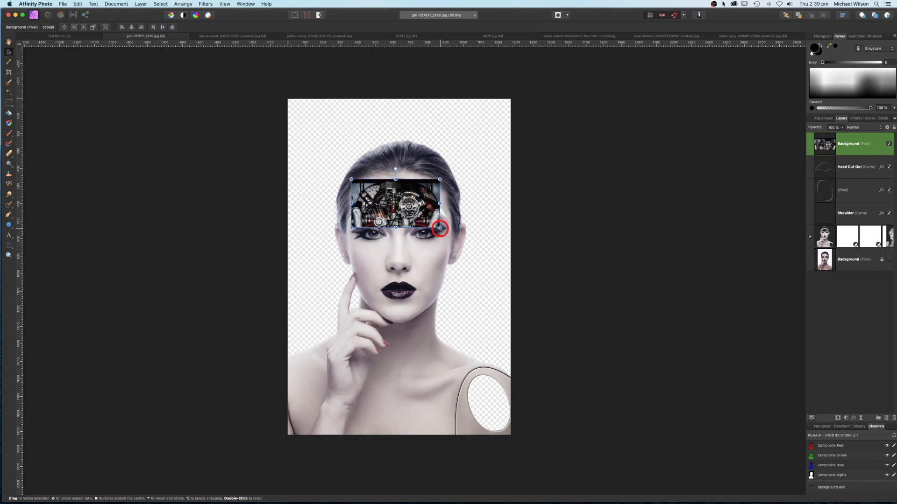
drag(441, 228, 452, 236)
drag(351, 235, 348, 237)
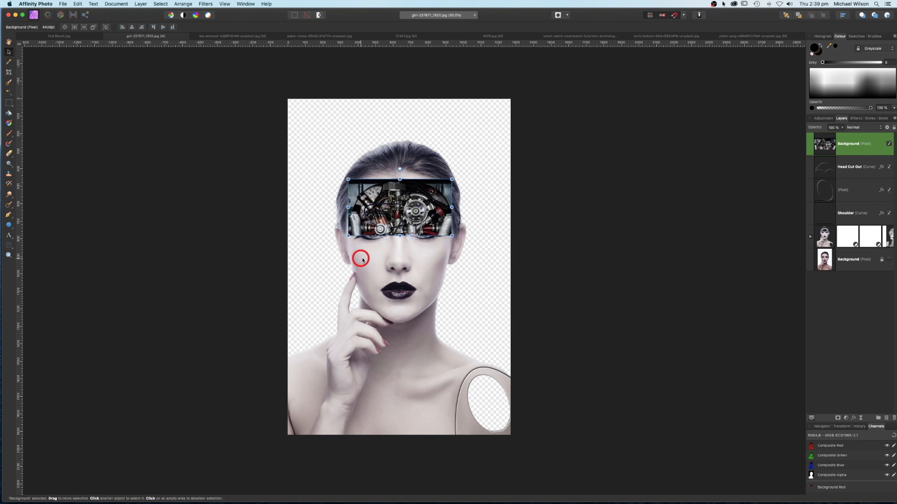
Rename the pasted engine layer as engine.
click(826, 145)
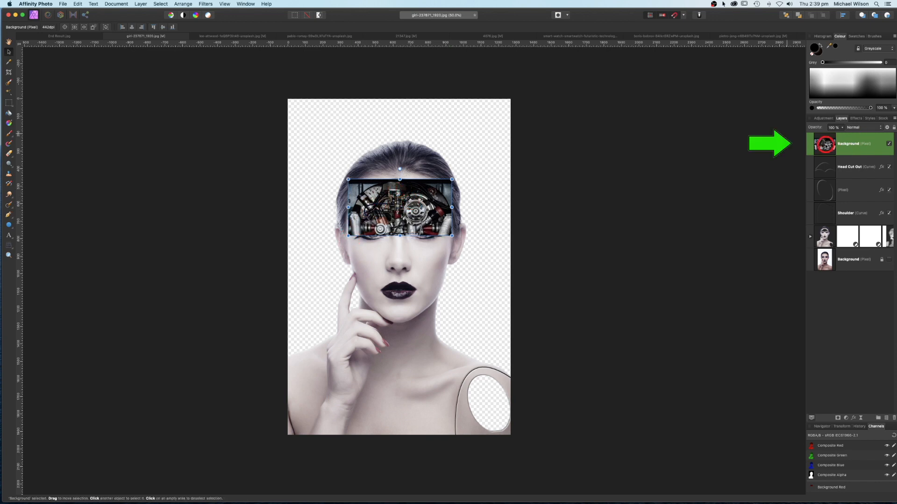
double_click(845, 147)
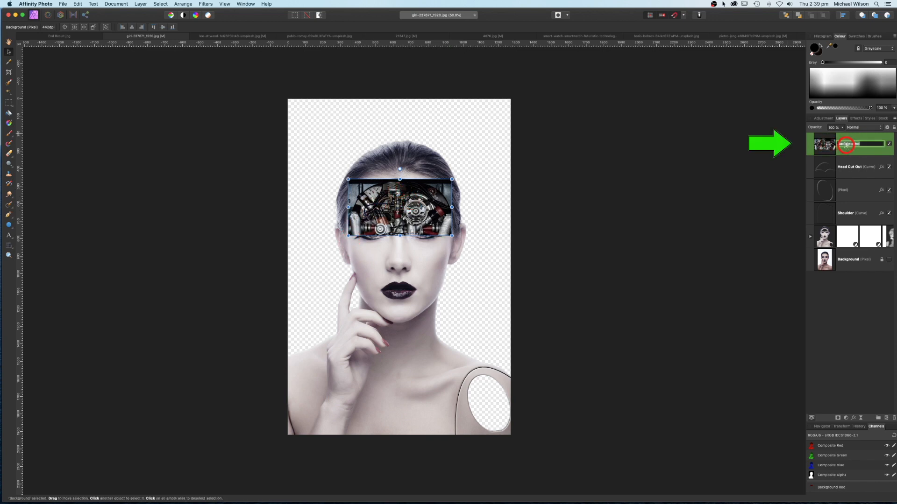
text(engine)
key(Return)
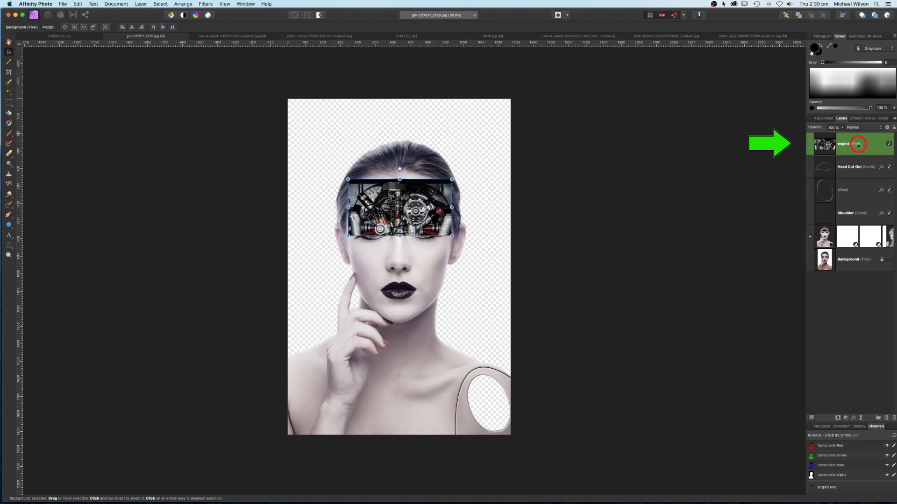
Move the engine layer directly below the portrait layer so it sits behind the forehead opening.
click(809, 253)
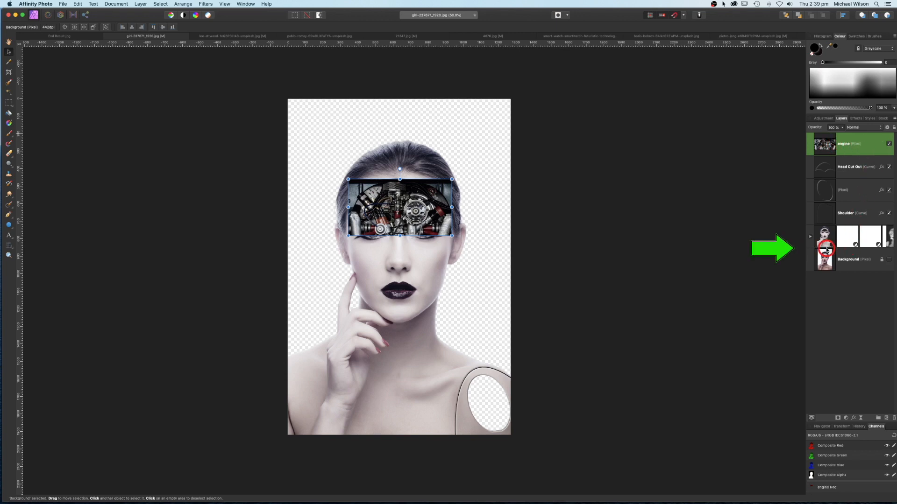
drag(845, 148, 829, 250)
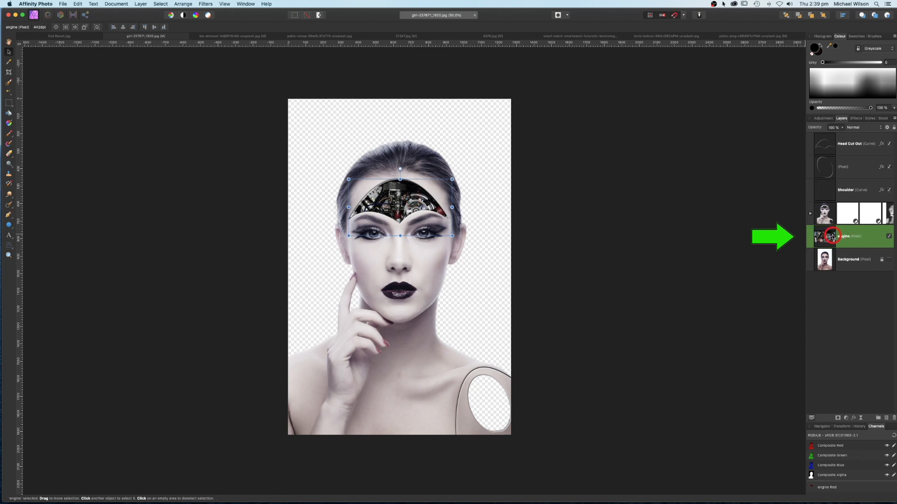
Set the Paint Brush to 30% opacity, 30% flow and 0% hardness, and paint black shading over the engine in the forehead opening.
click(9, 133)
click(78, 27)
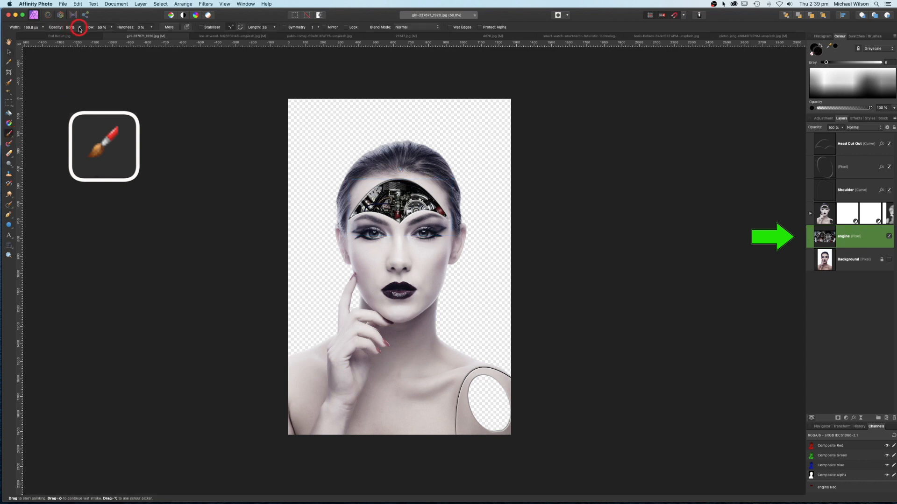
drag(78, 35, 71, 36)
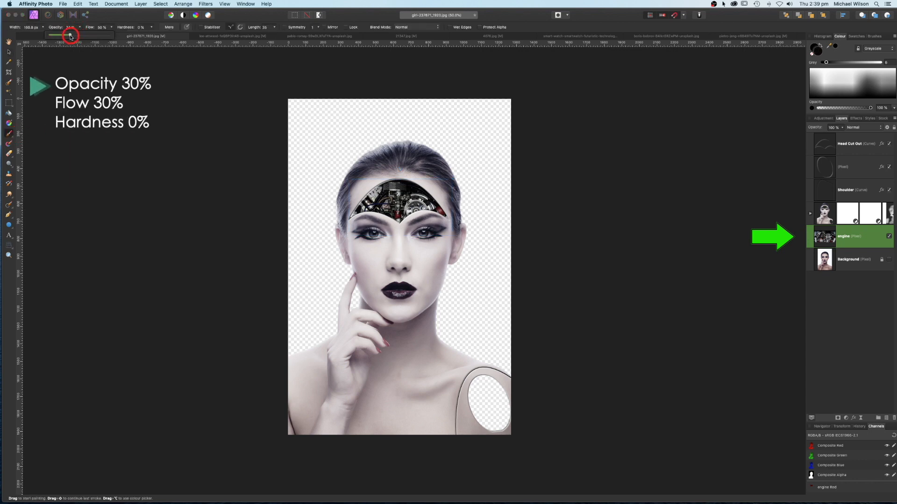
click(112, 29)
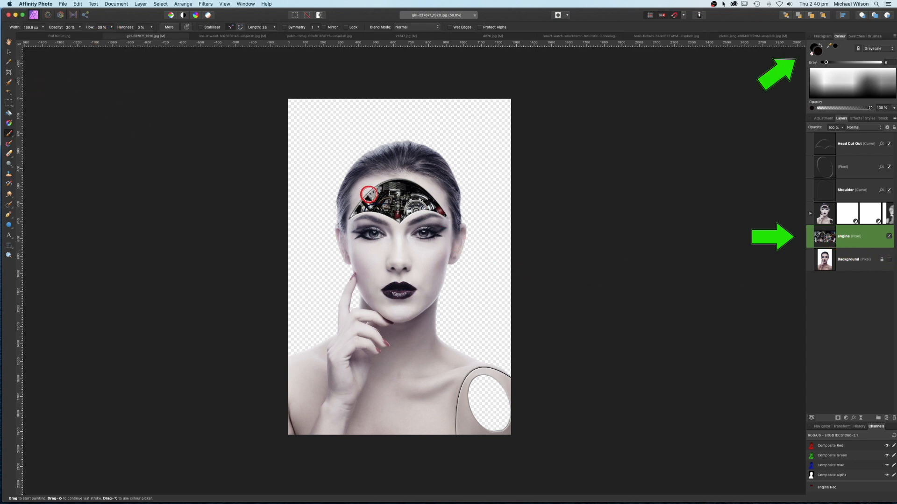
drag(372, 195, 377, 191)
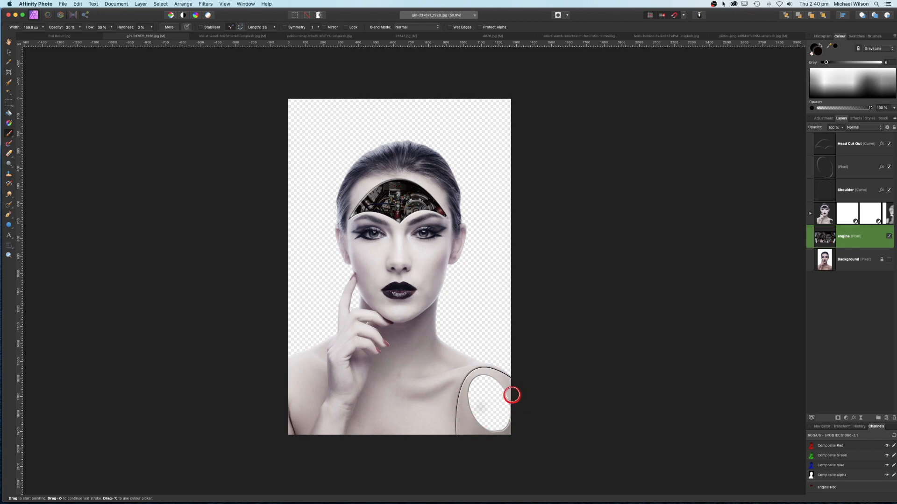
Copy the selected jet fan from its photo and paste it into the portrait document above all other layers.
click(316, 38)
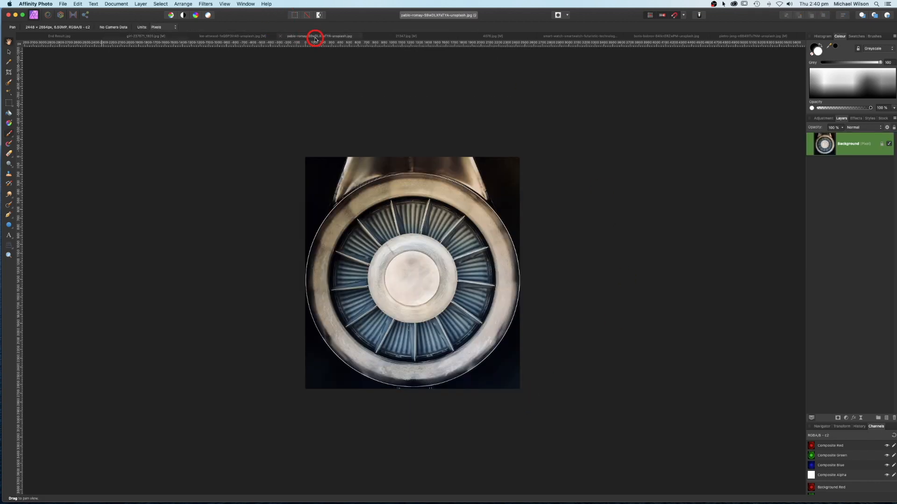
key(h)
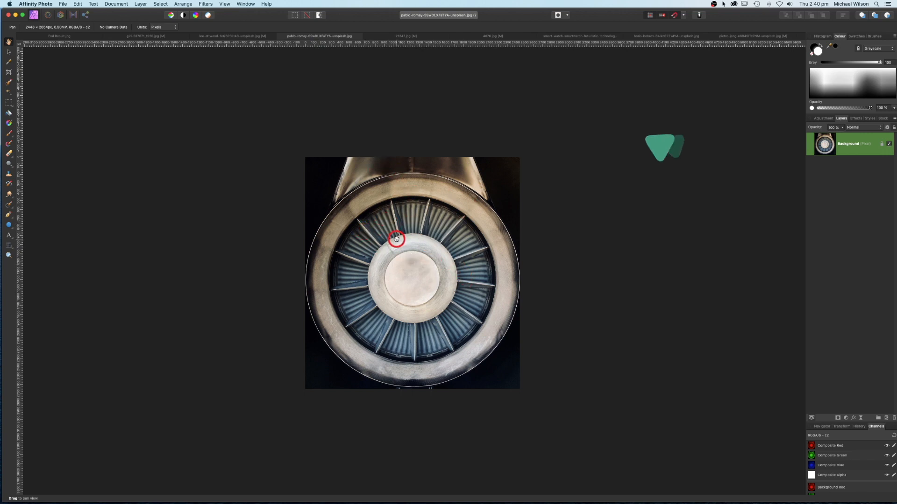
key(super+c)
click(168, 37)
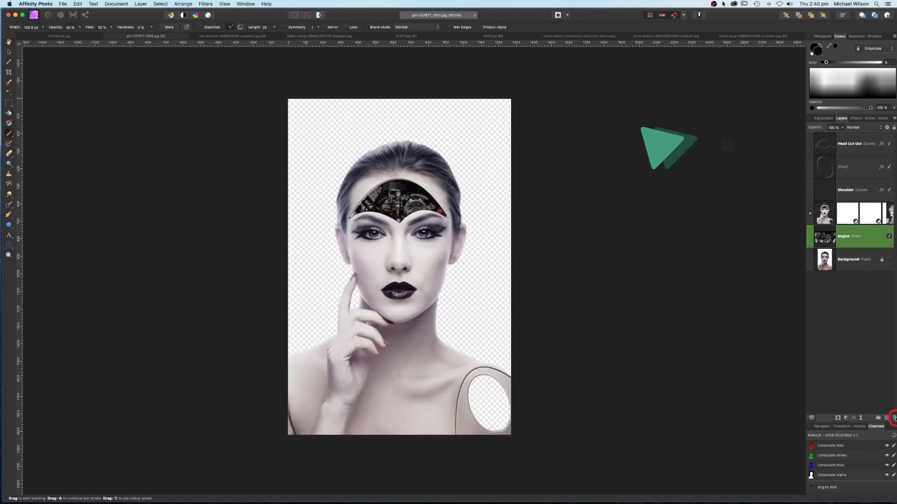
click(848, 368)
key(super+v)
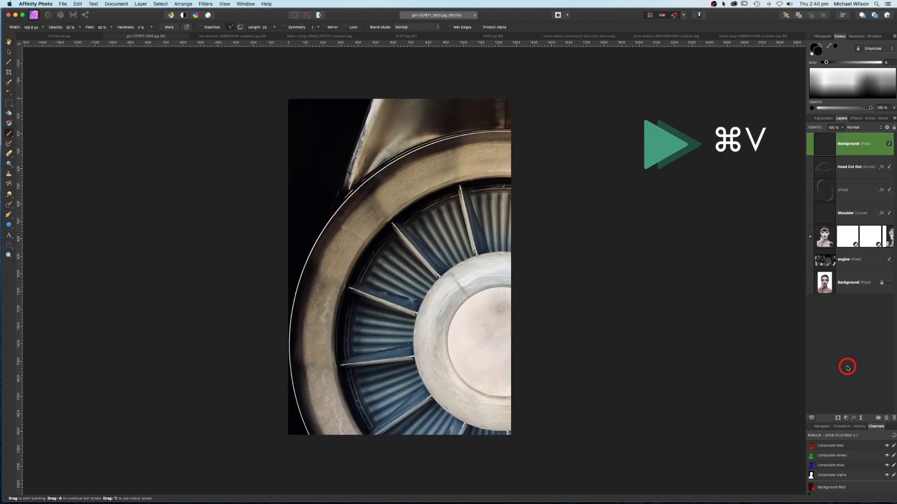
Scale down the pasted jet fan, rotate it clockwise so its mount points down, and position it over the shoulder opening.
click(9, 52)
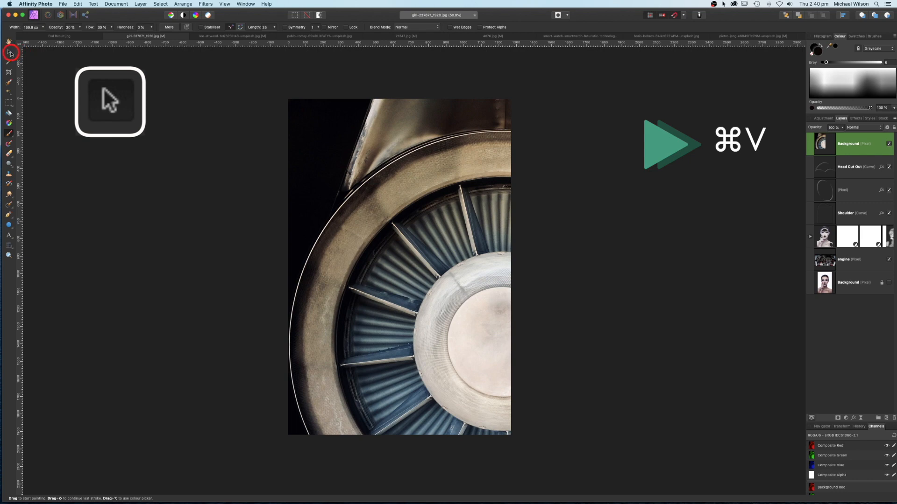
drag(288, 98, 339, 152)
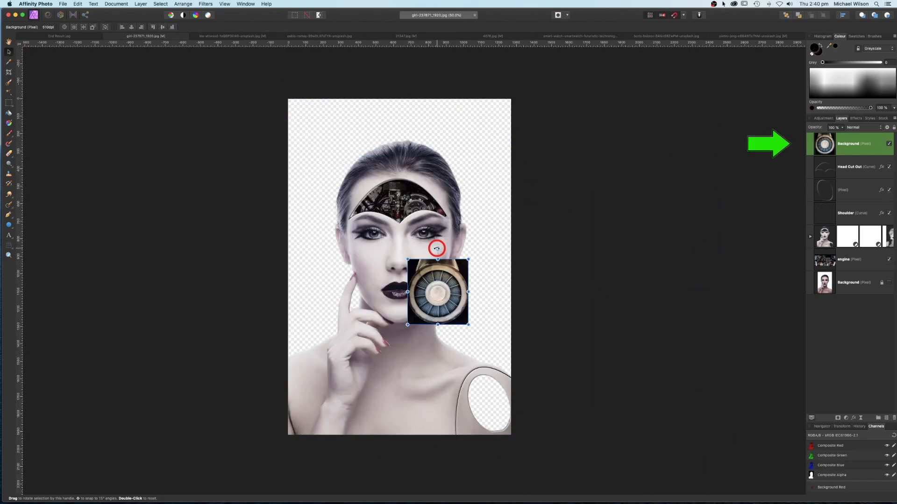
drag(436, 248, 472, 327)
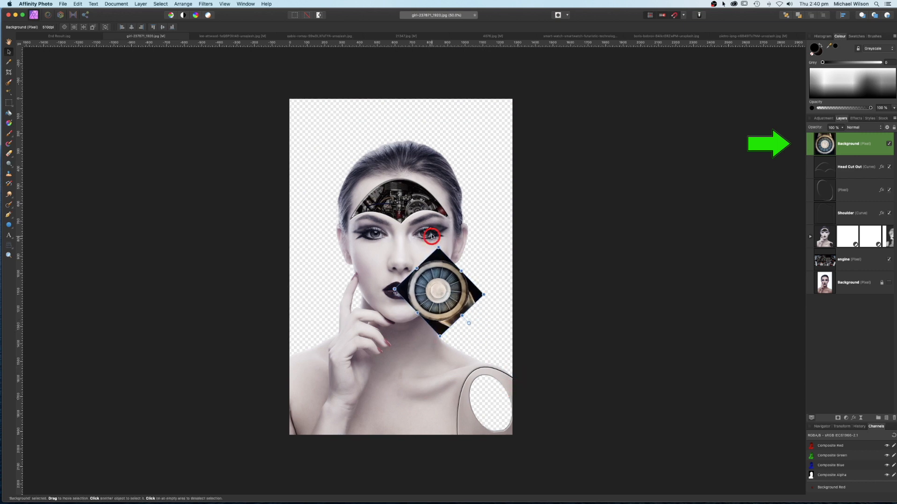
drag(438, 248, 490, 358)
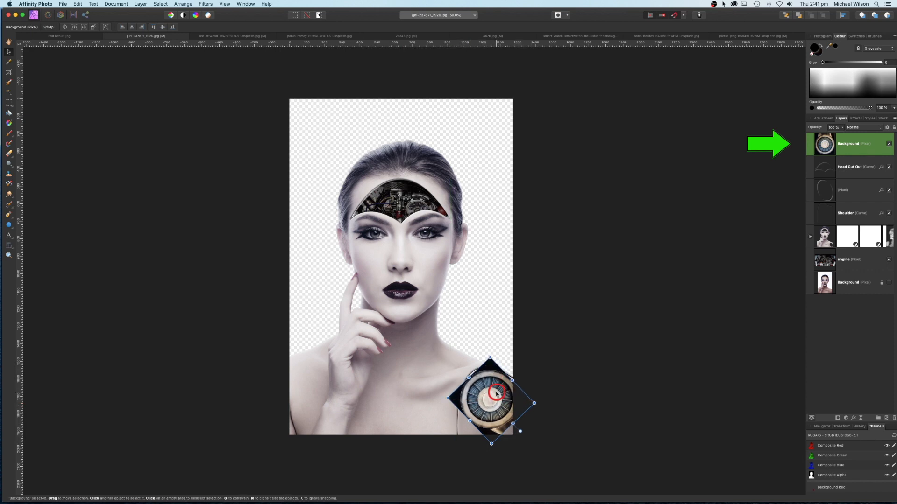
drag(494, 394, 491, 397)
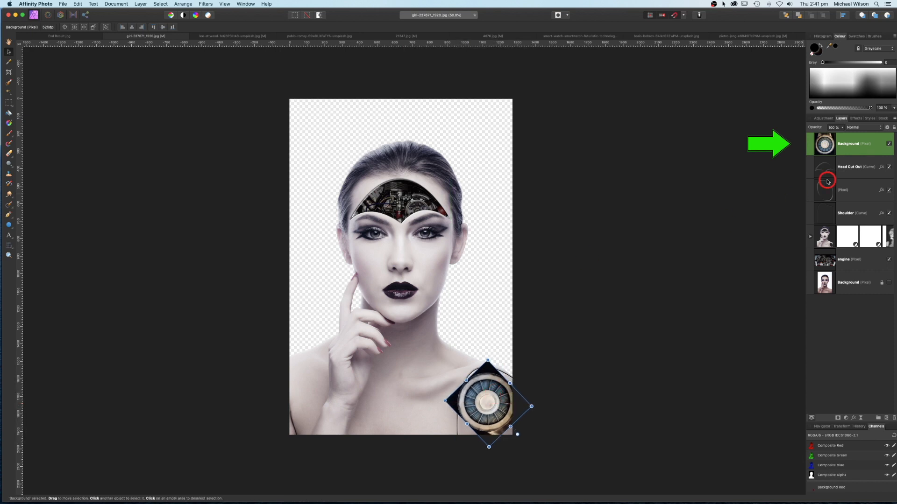
Rename the pasted fan layer as Jet Fan and move it directly below the portrait layer.
double_click(847, 145)
text(Jet Fan)
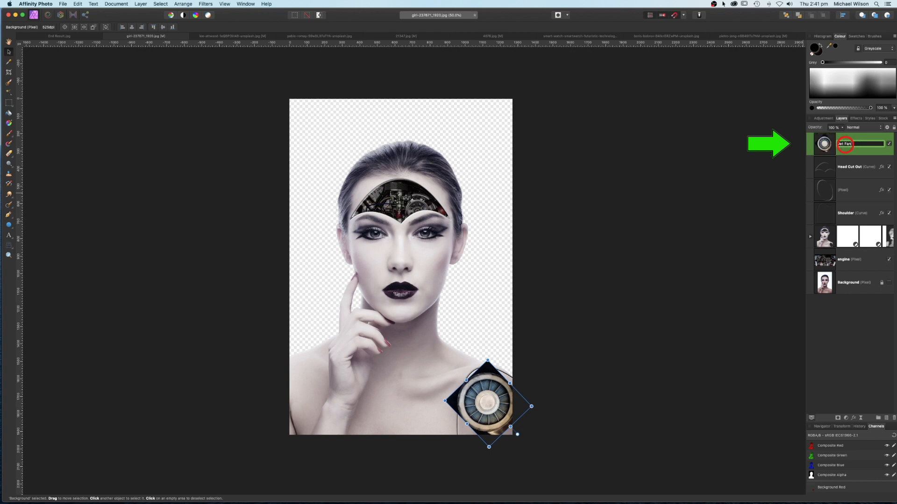
key(Return)
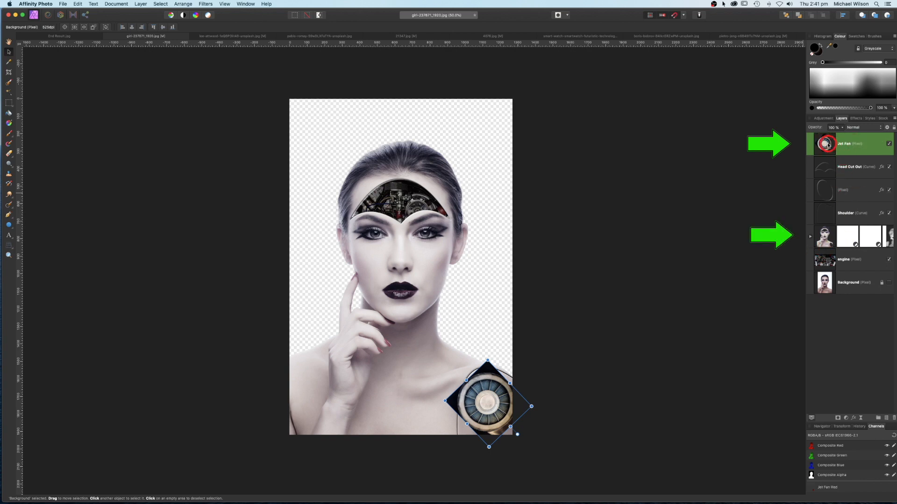
drag(828, 145, 827, 248)
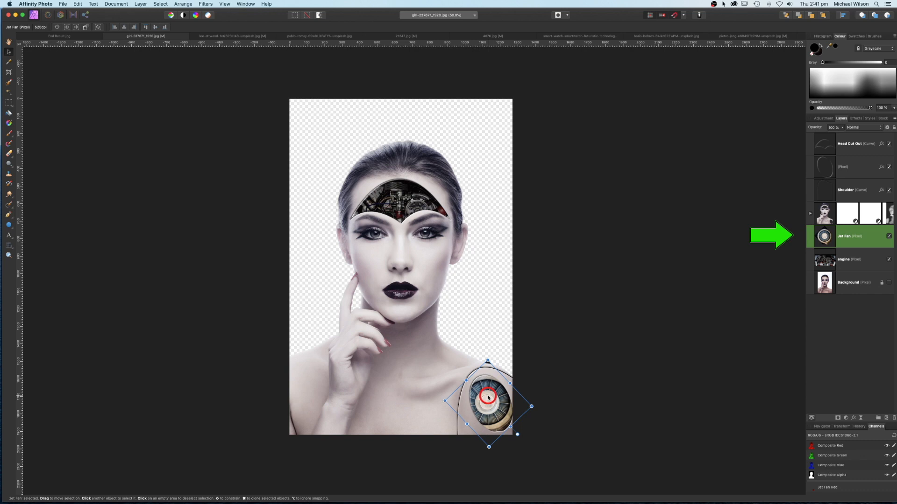
Distort the jet fan with a single-plane Perspective so it follows the oval shape of the shoulder opening, and apply it.
click(9, 247)
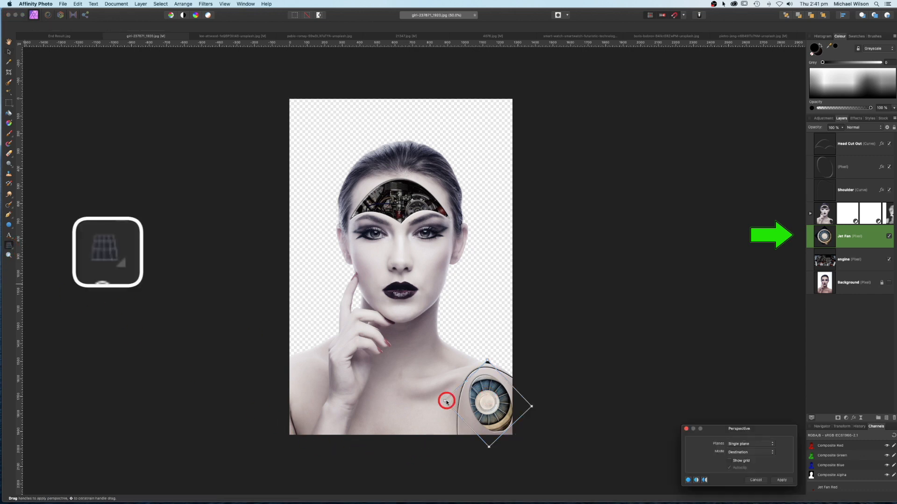
drag(457, 401, 460, 401)
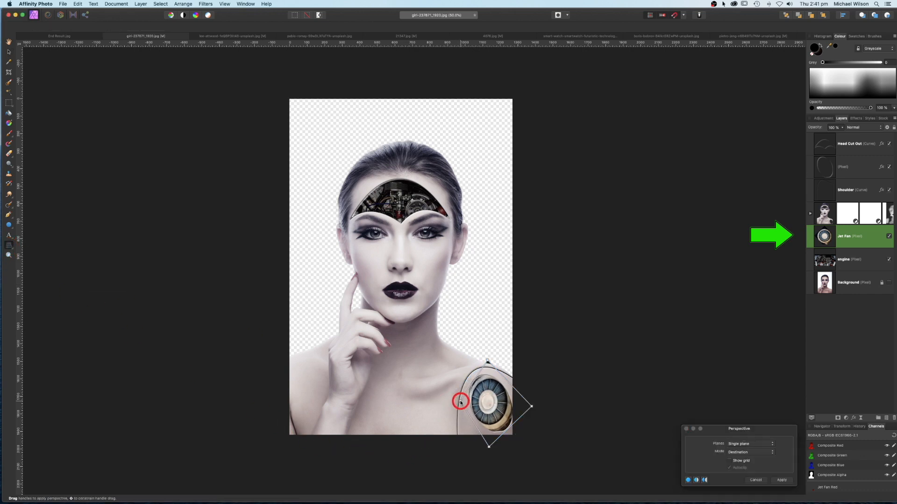
drag(532, 406, 525, 409)
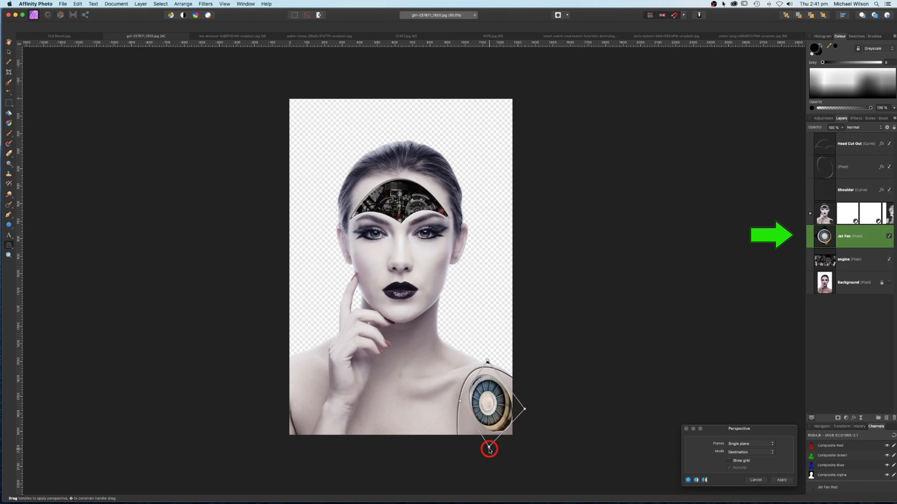
drag(490, 449, 501, 457)
drag(460, 400, 452, 396)
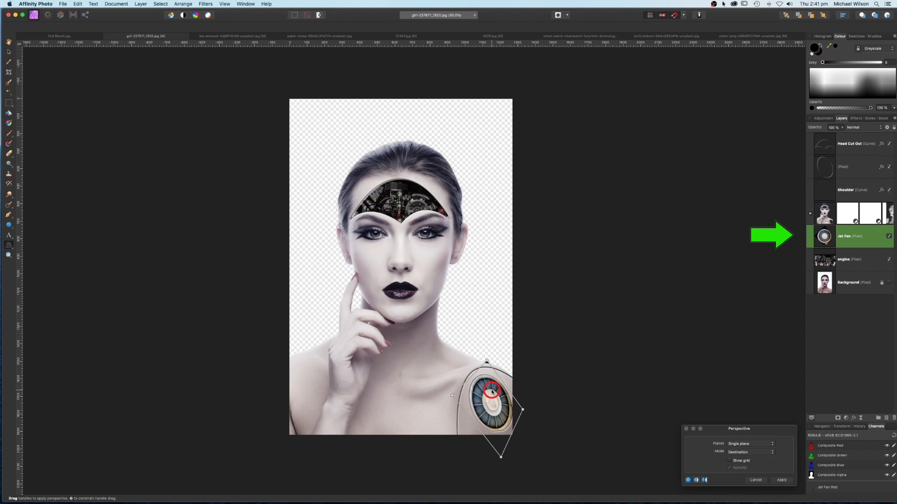
drag(789, 430, 697, 307)
click(695, 357)
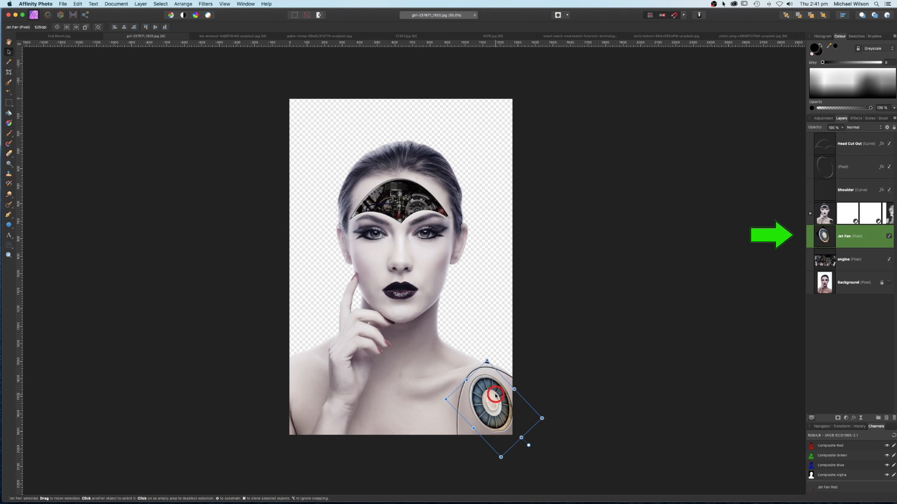
Paint soft black shading over the jet fan blades in the shoulder opening with the Paint Brush.
click(8, 185)
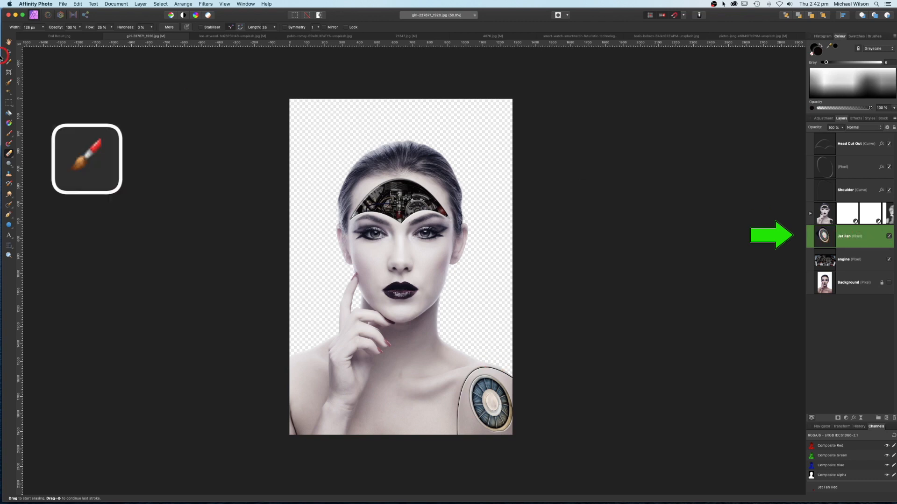
click(10, 134)
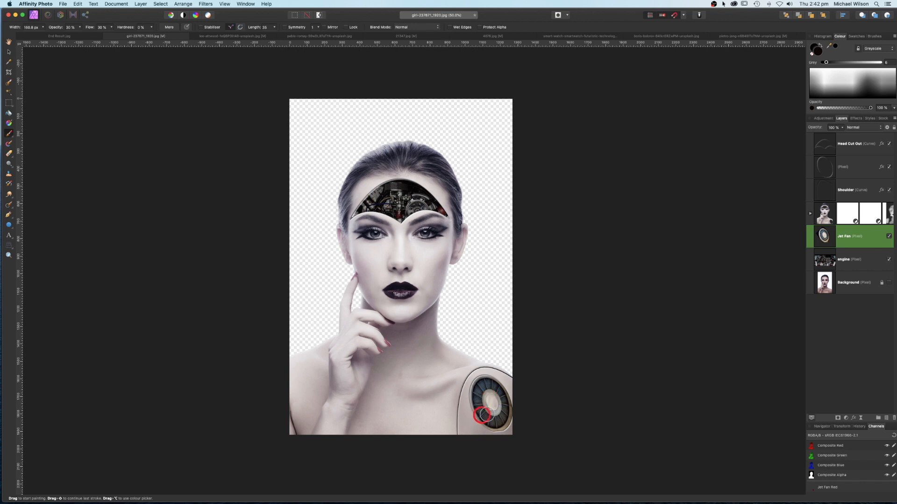
Copy a rectangular selection of the brighter half of the hexagon mesh image and paste it into the portrait document.
click(403, 36)
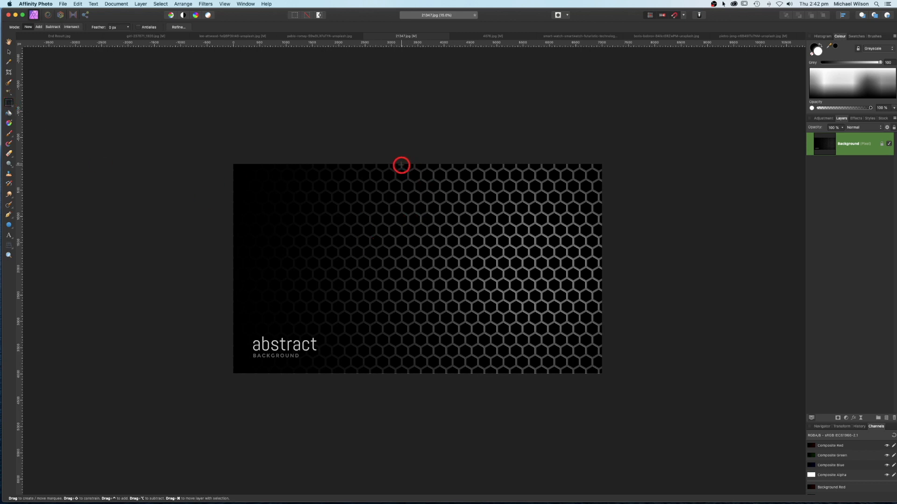
drag(401, 165, 411, 379)
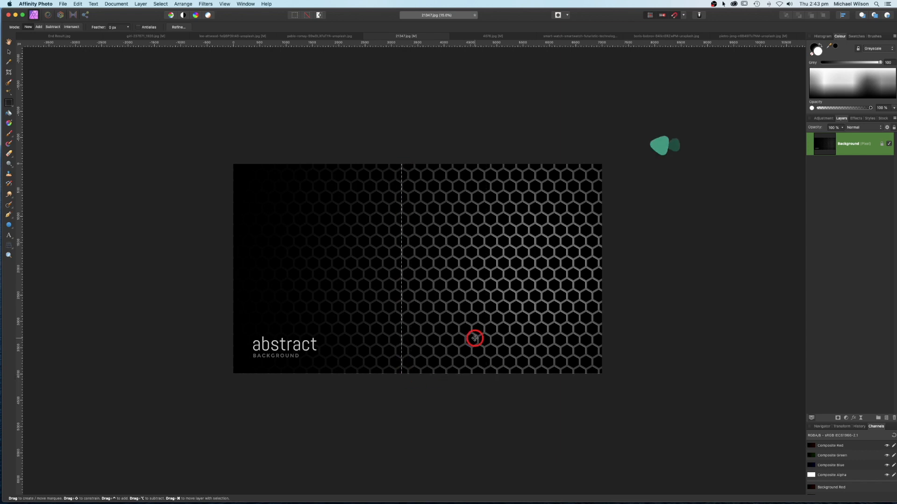
key(super+c)
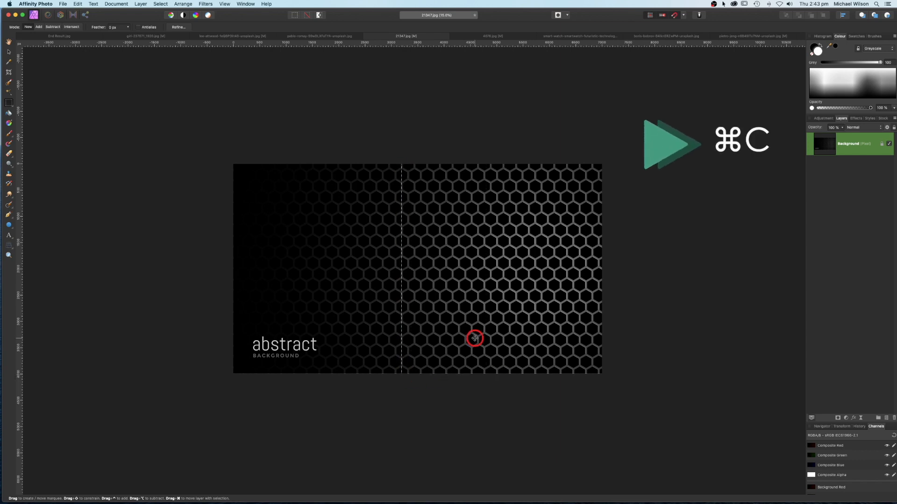
click(133, 37)
key(super+v)
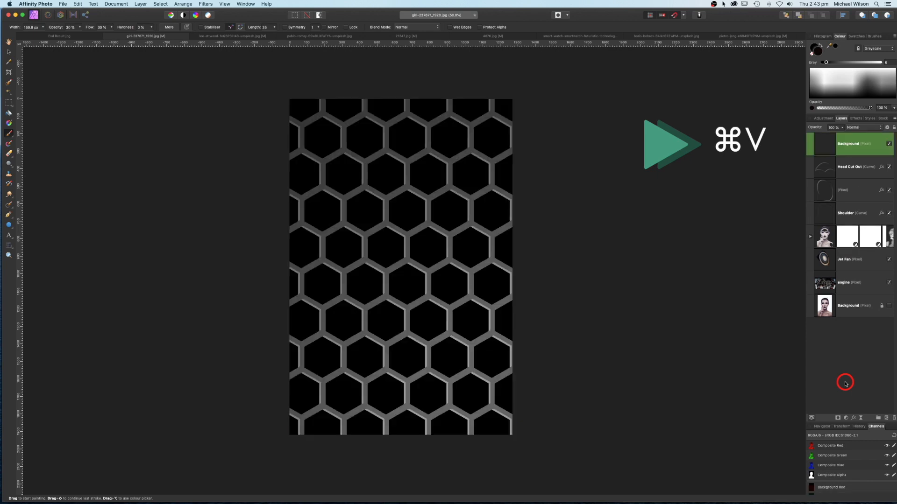
Scale down the pasted hexagon mesh to a small square and position it over the model's lower face.
key(super+minus)
key(super+minus)
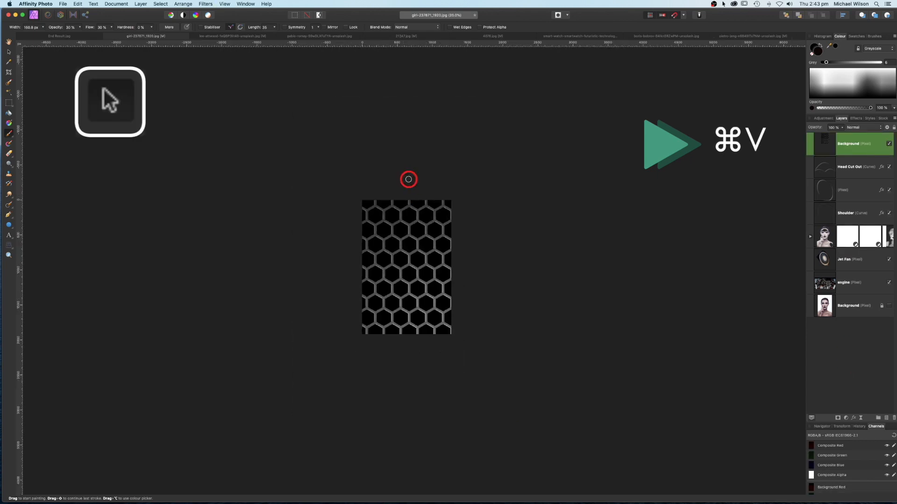
click(8, 54)
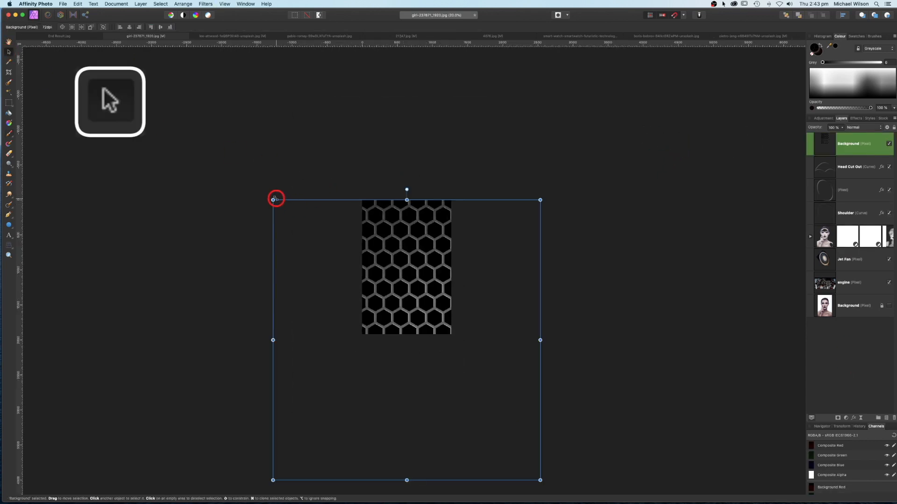
drag(274, 197, 433, 342)
drag(453, 380, 417, 310)
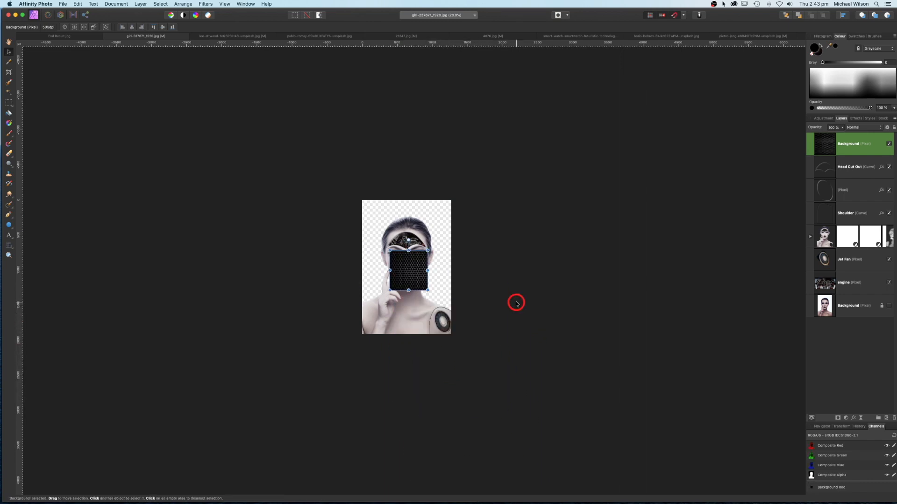
Rename the pasted hexagon pattern layer as mesh.
key(super+plus)
key(super+plus)
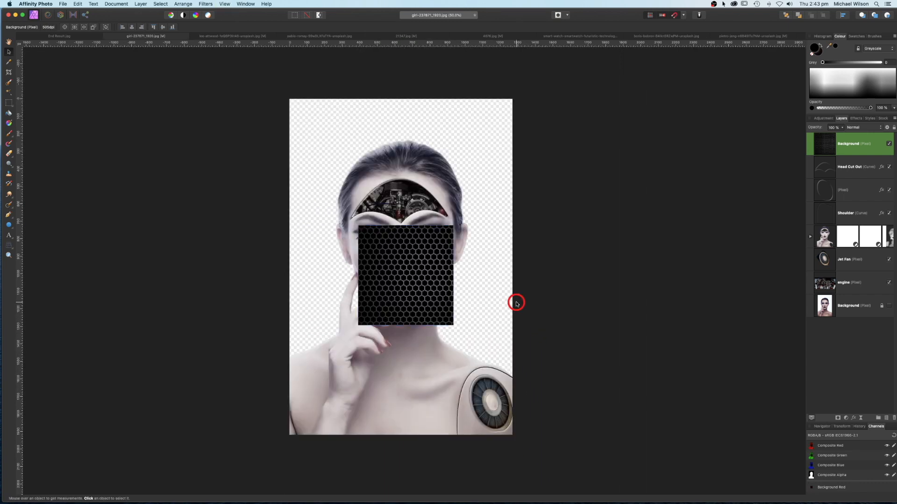
key(super+plus)
click(846, 146)
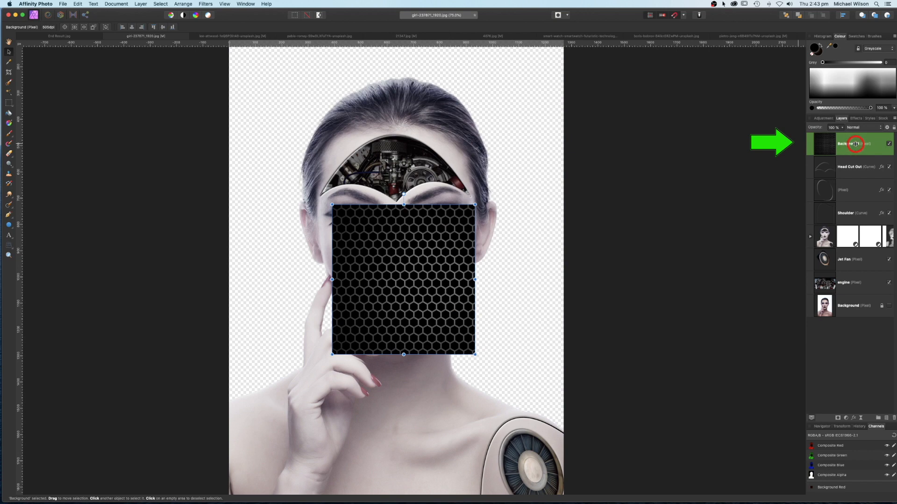
double_click(852, 144)
text(mesh)
key(Return)
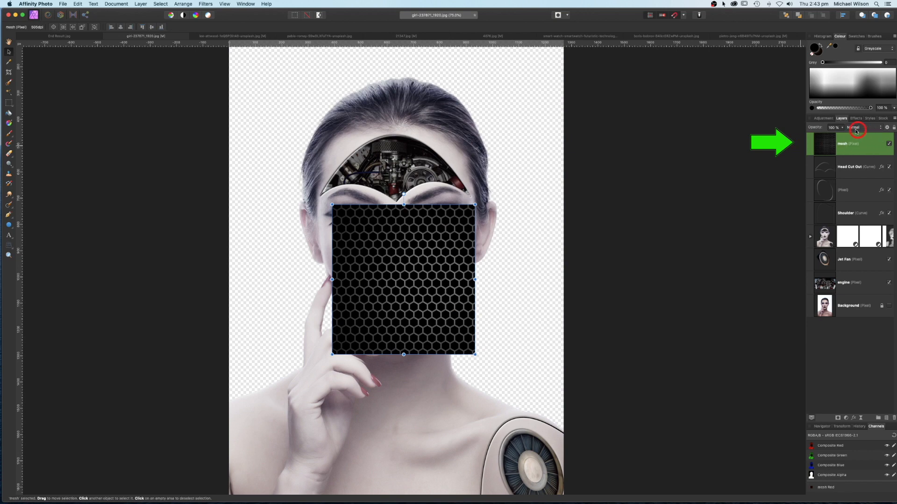
Set the mesh layer's blend mode to Screen and duplicate the layer.
click(851, 128)
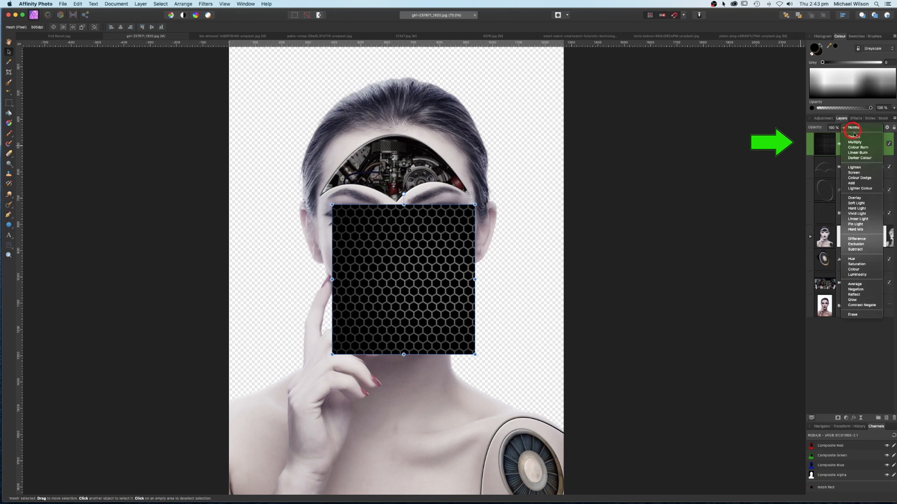
click(857, 172)
key(super+j)
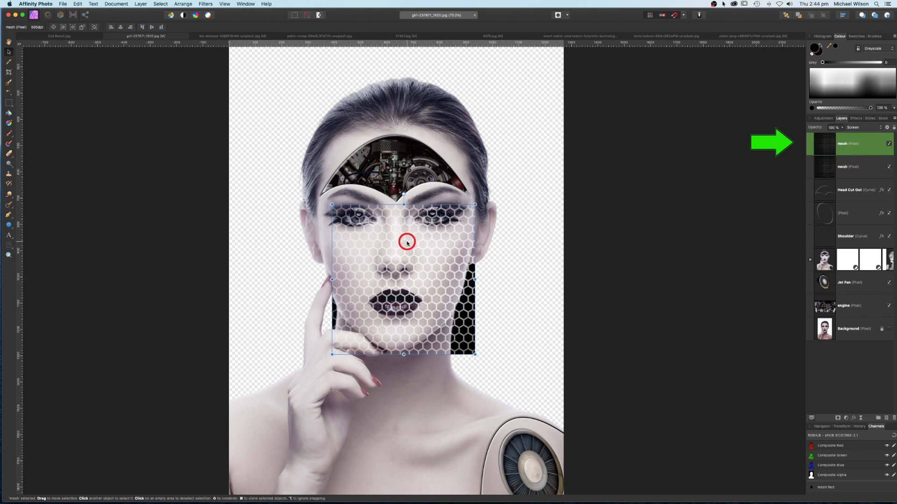
Move one mesh copy up over the forehead opening and the other down over the neck and shoulder.
drag(406, 239, 391, 159)
click(855, 171)
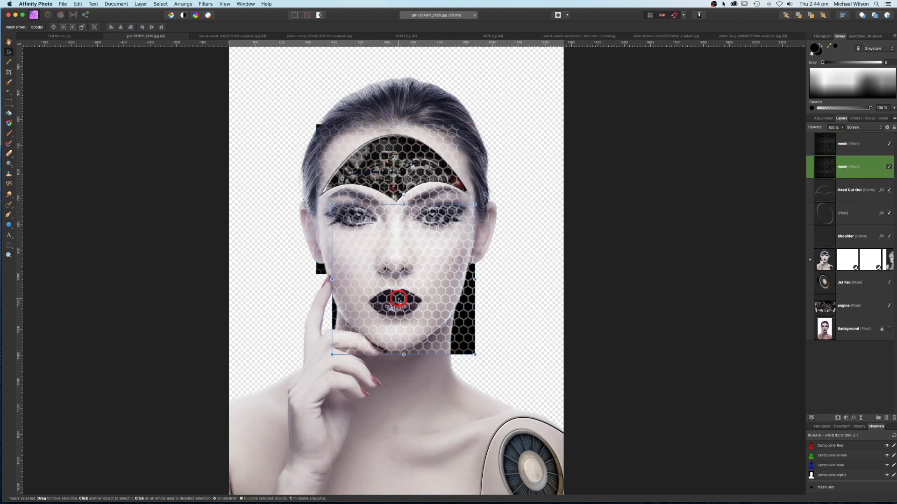
drag(408, 300, 475, 387)
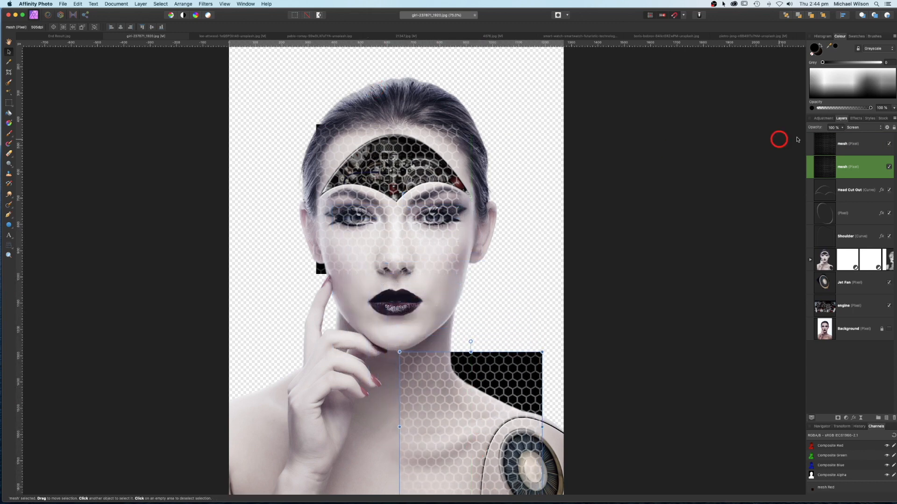
Resize the forehead mesh to just cover the forehead opening and place its layer between the Jet Fan and engine layers.
click(866, 142)
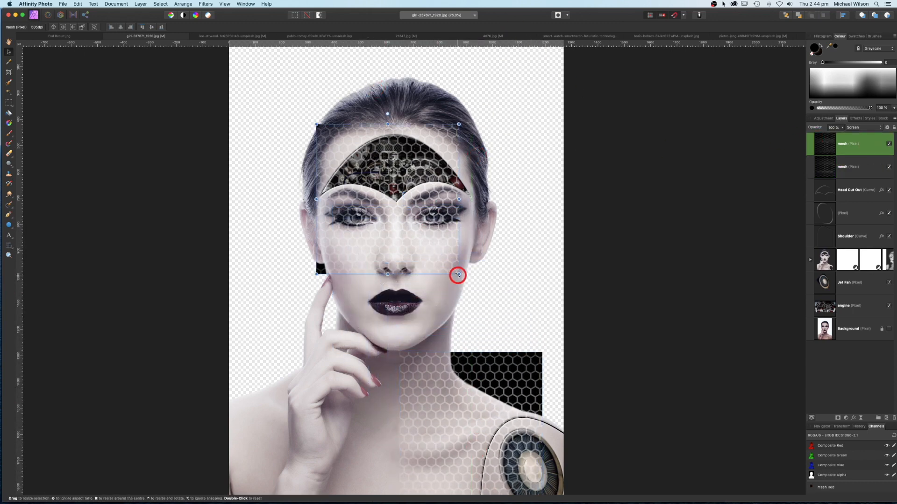
drag(457, 276, 389, 202)
drag(385, 162, 469, 159)
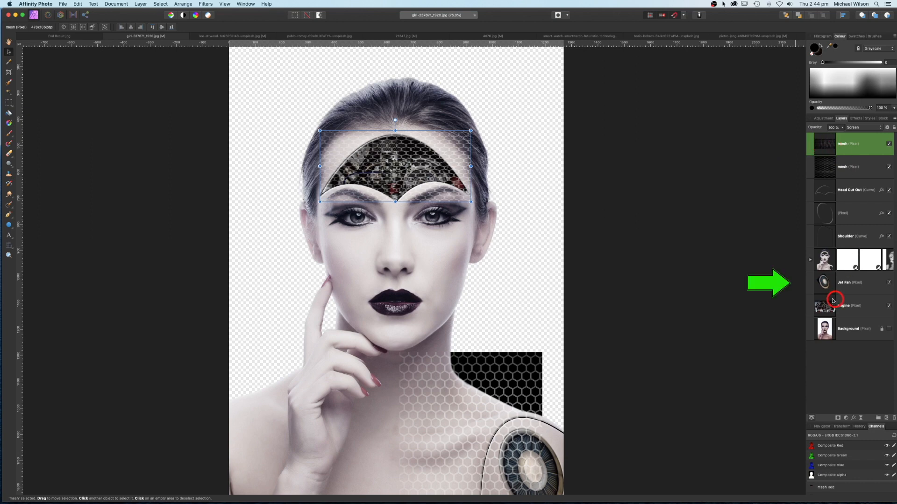
drag(848, 144, 825, 296)
click(413, 164)
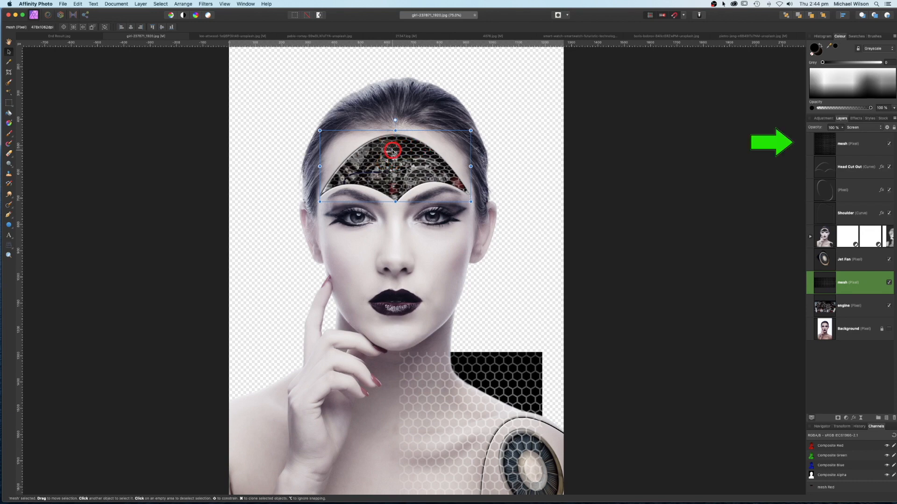
Shrink the other mesh to cover only the shoulder opening and place its layer between the portrait and Jet Fan layers.
click(853, 144)
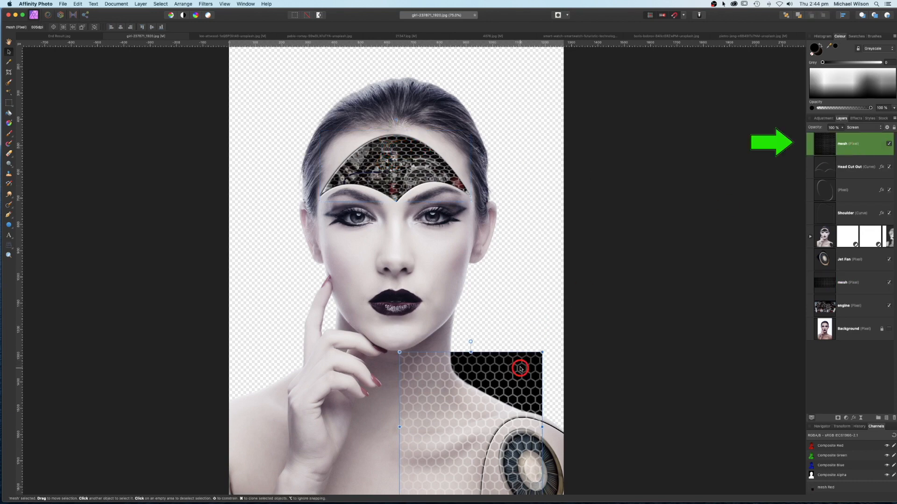
scroll(523, 336, down, 5)
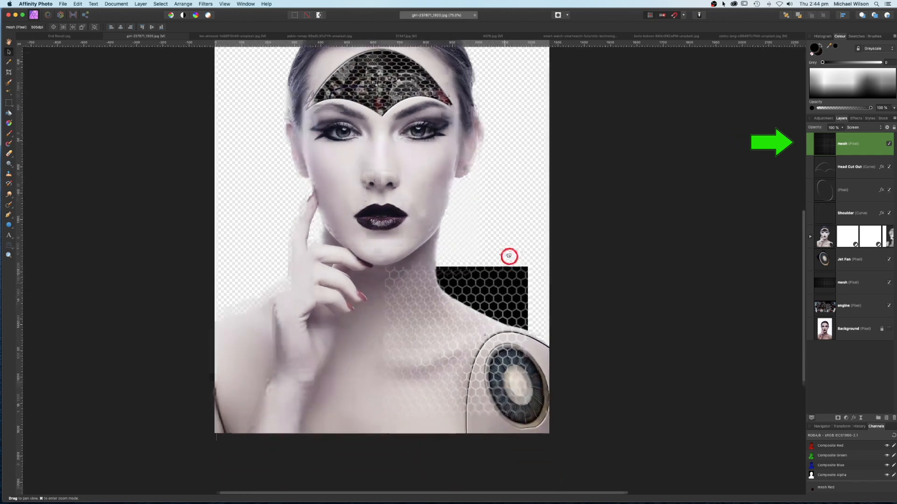
drag(524, 255, 530, 353)
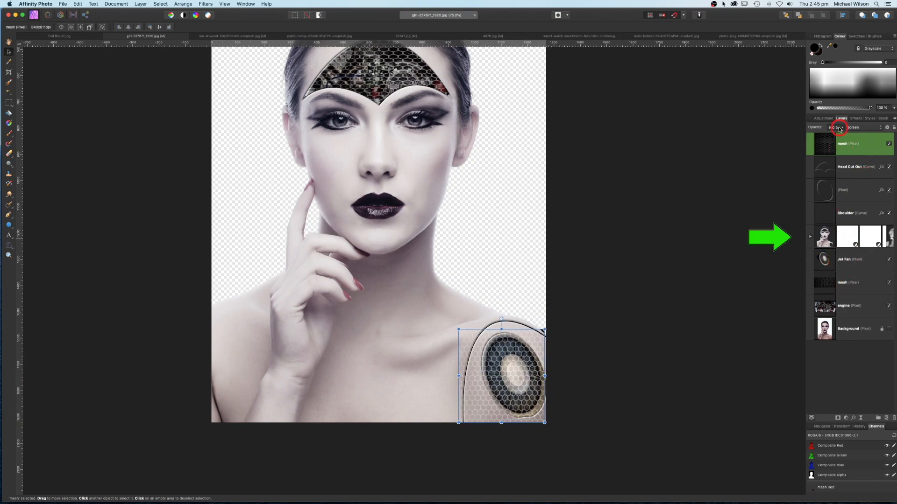
drag(845, 142, 824, 234)
key(e)
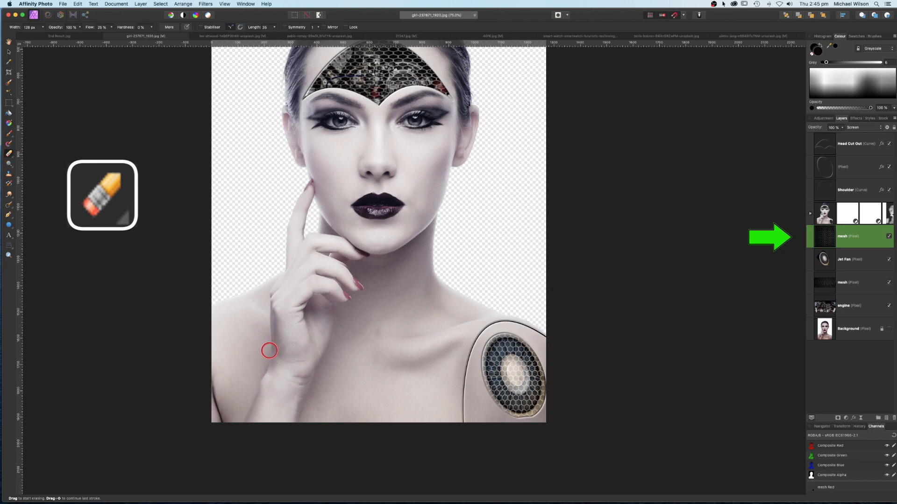
key(super+minus)
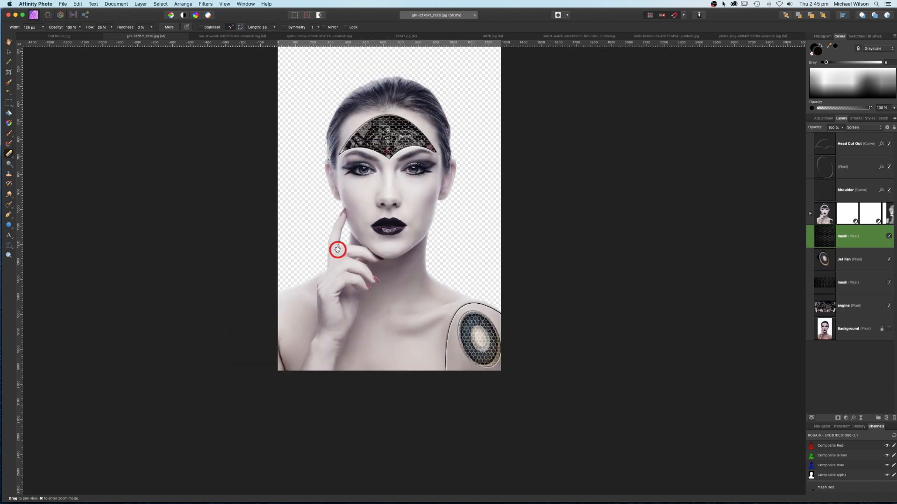
drag(400, 198, 410, 249)
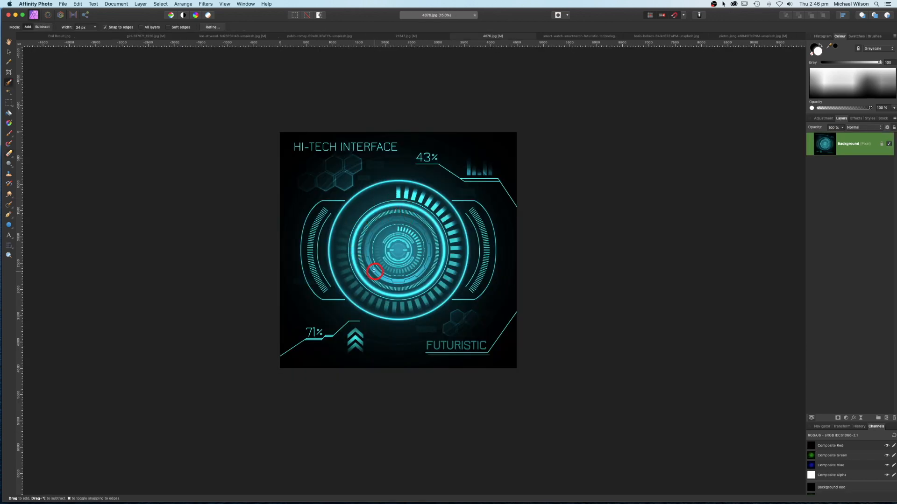
Select the central circular dial of the hi-tech interface image with an enlarged Selection Brush and copy it.
scroll(466, 262, left, 1)
click(12, 83)
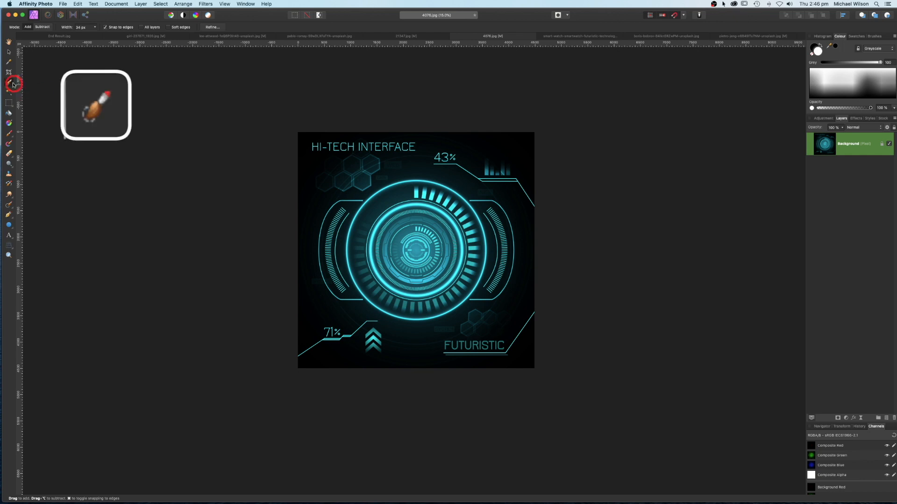
key(bracketright)
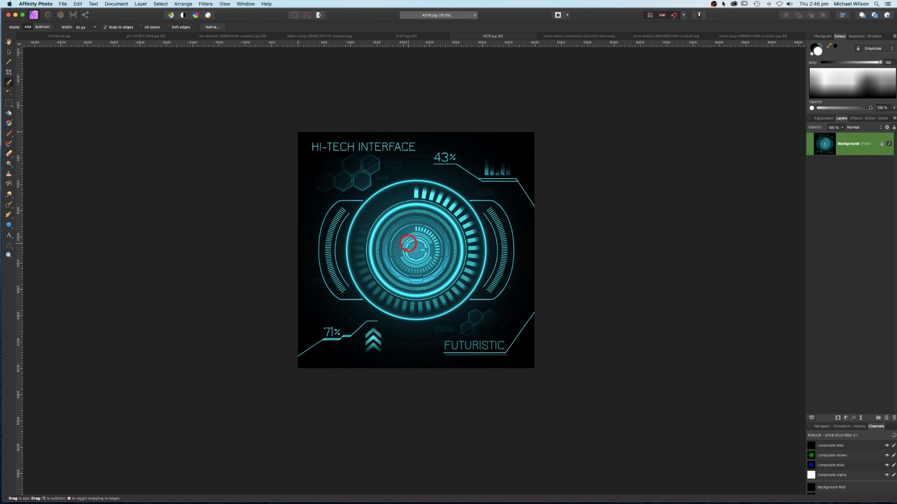
key(bracketright)
key(bracketright)
key(bracketright)
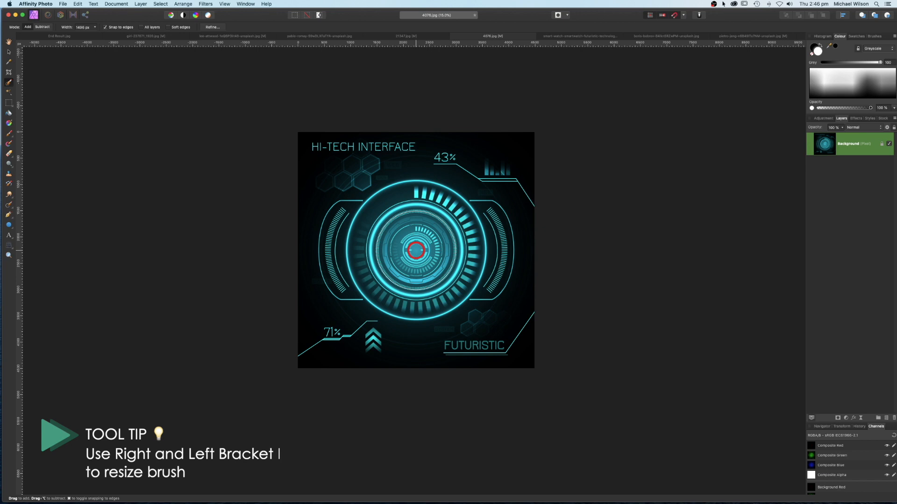
mouse_move(416, 250)
mouse_down()
mouse_move(535, 294)
mouse_move(407, 270)
mouse_move(401, 238)
mouse_move(392, 242)
mouse_move(431, 253)
mouse_move(407, 240)
mouse_up()
key(super+c)
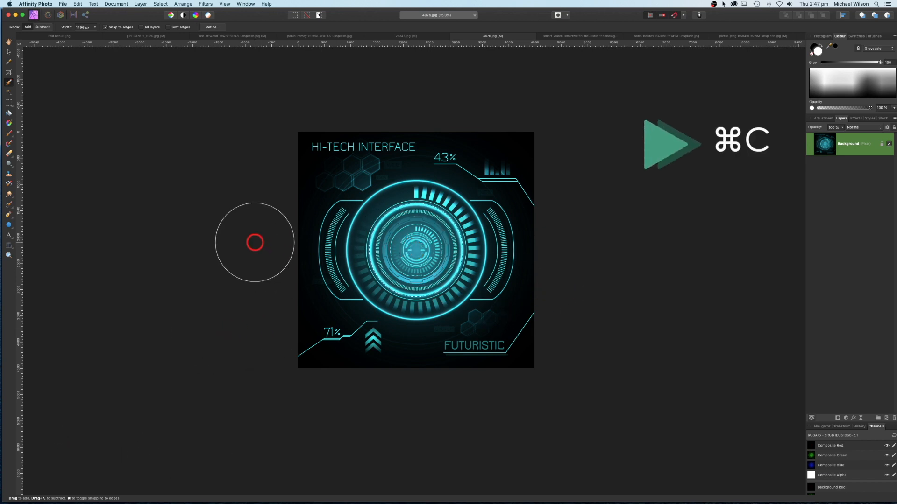
Paste the copied dial into the portrait document and scale it down to a small disc over the face.
click(142, 36)
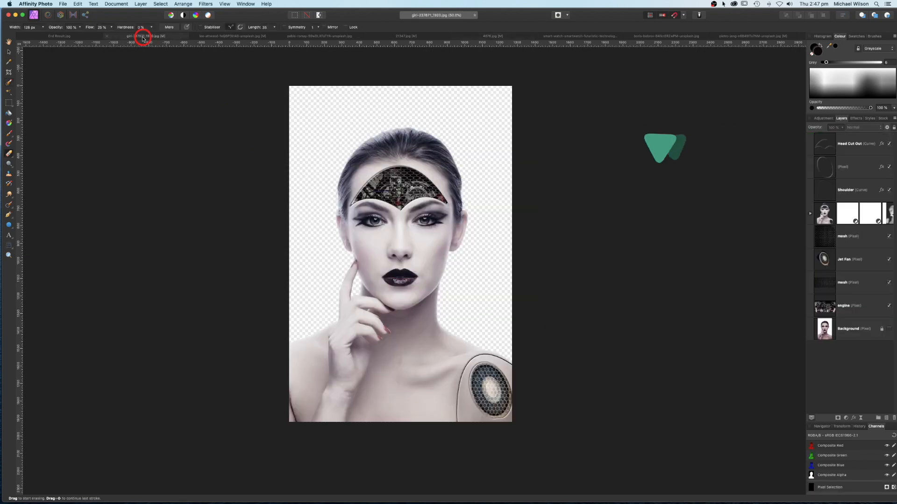
key(super+v)
click(9, 52)
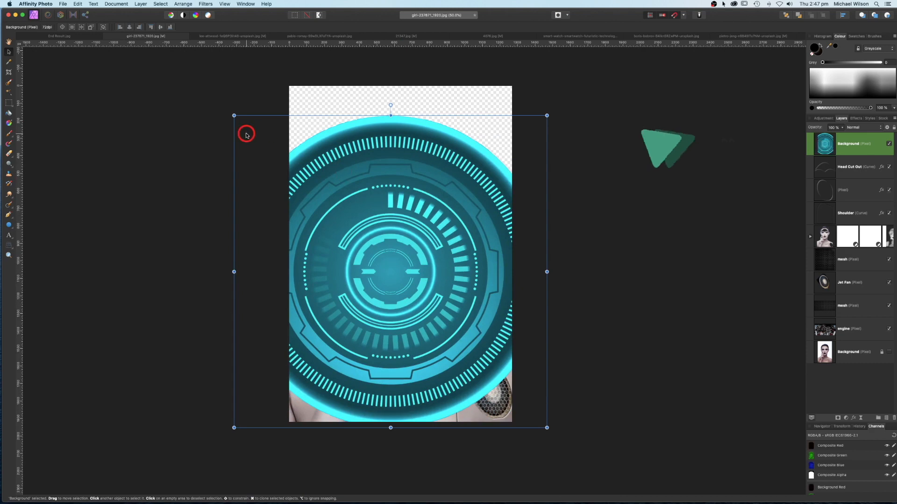
drag(234, 116, 289, 166)
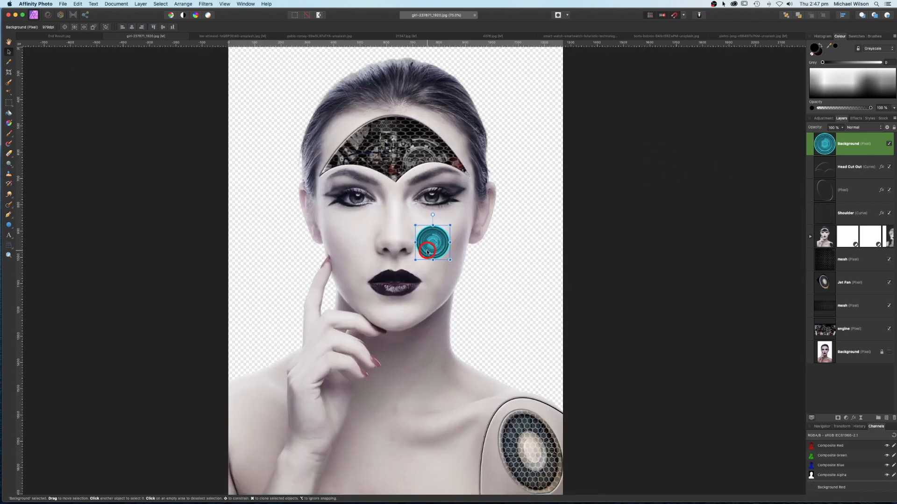
Shrink the dial further to iris size and position it over the iris of the eye nearer the machine shoulder.
scroll(427, 252, up, 5)
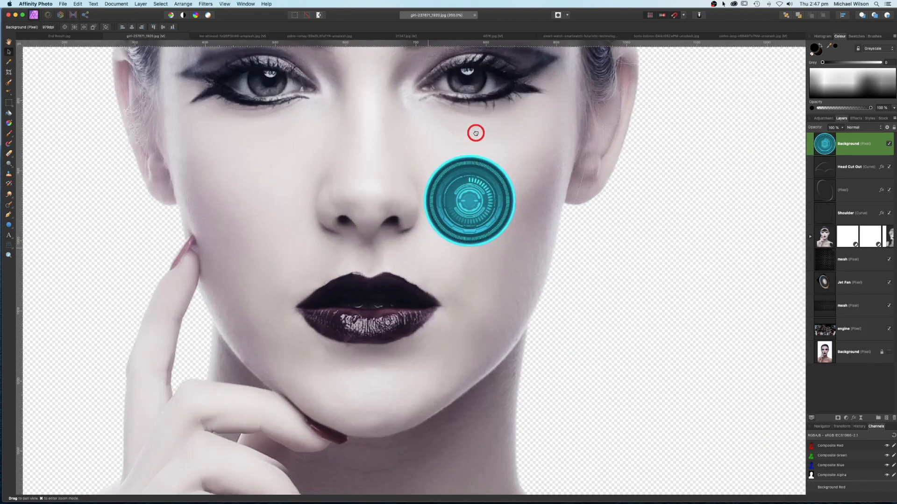
scroll(476, 130, up, 5)
drag(445, 318, 446, 233)
drag(492, 209, 453, 205)
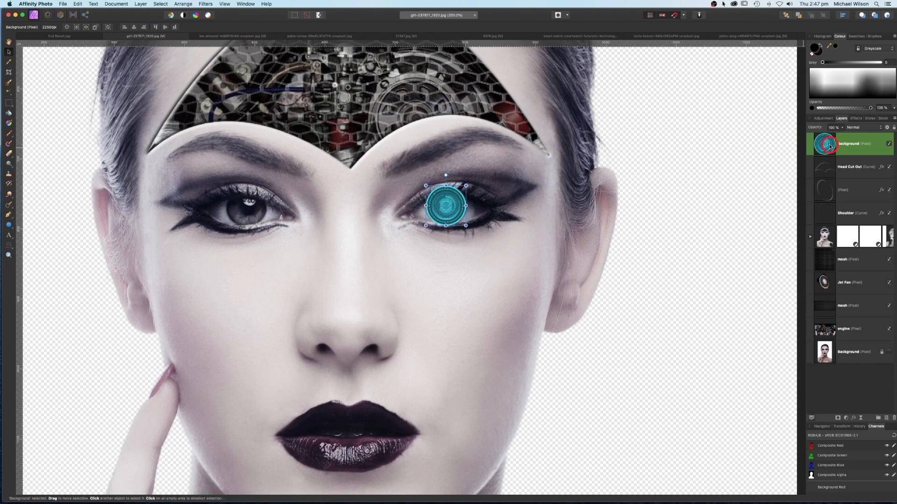
Set the dial layer's blend mode to Overlay, duplicate it and position the copy over the other iris.
click(854, 129)
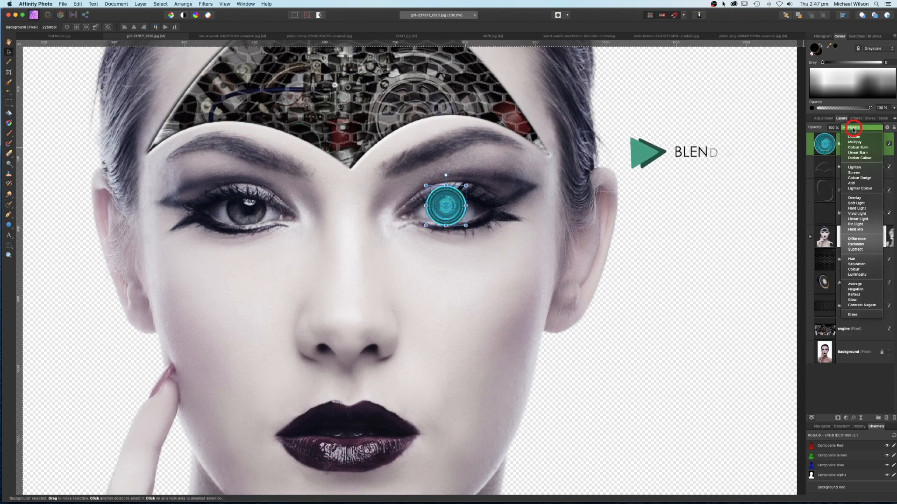
click(855, 199)
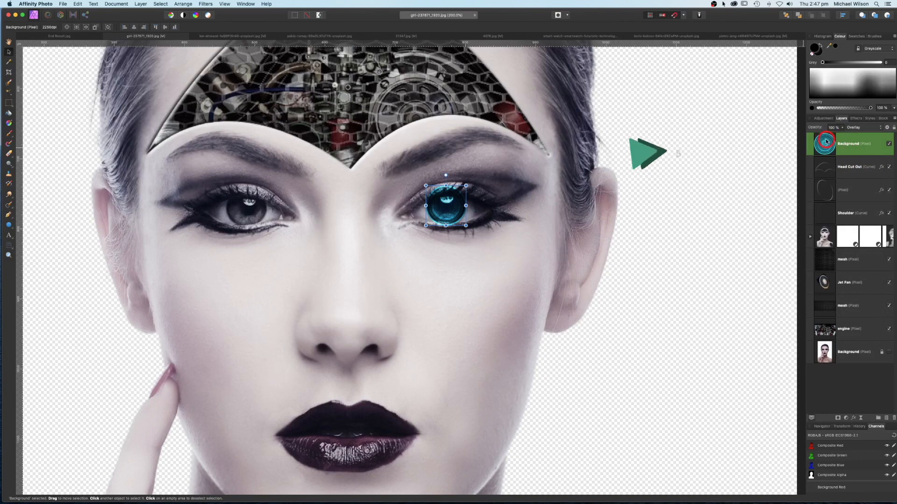
key(super+j)
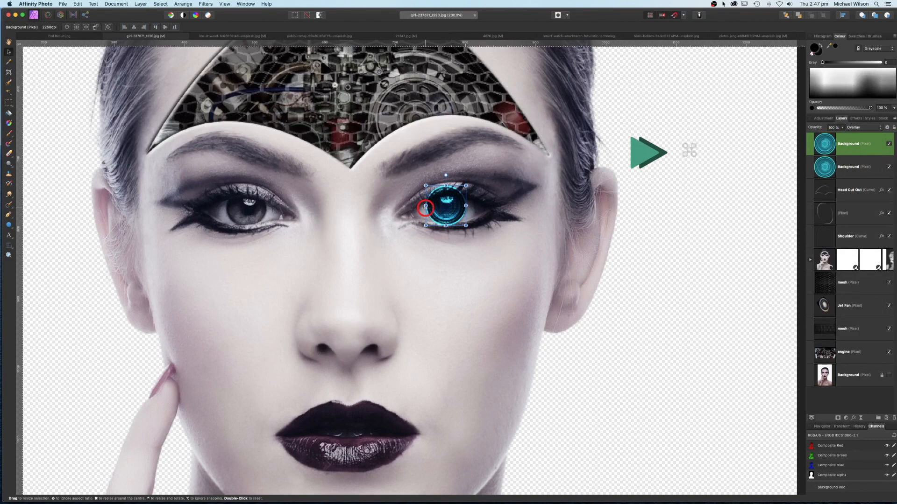
drag(439, 210, 246, 213)
Add a mask to each of the two eye dial layers.
click(826, 144)
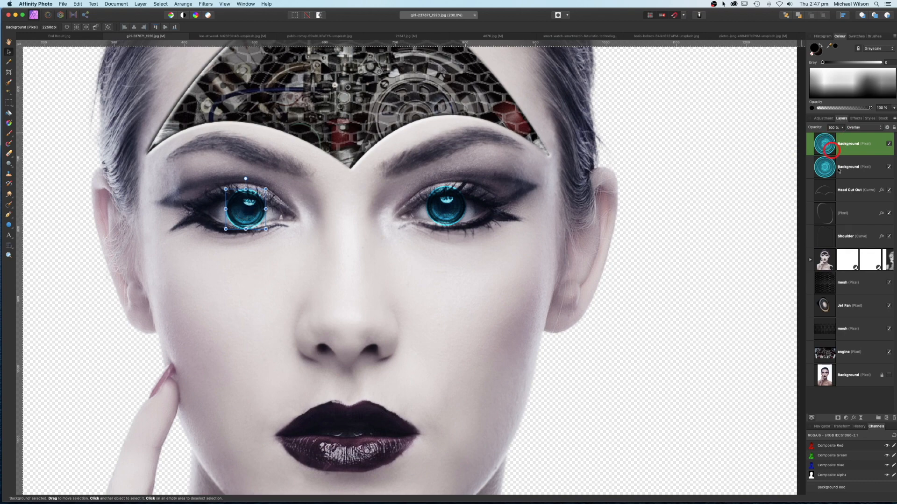
click(838, 418)
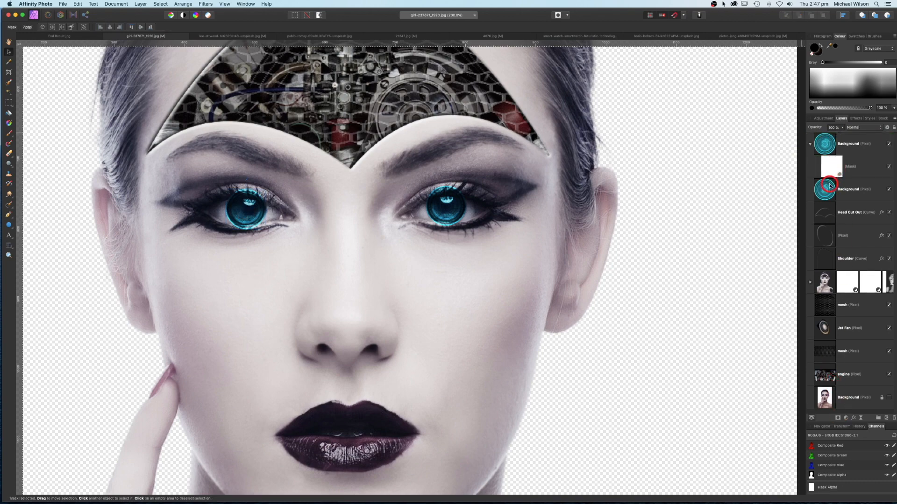
click(838, 417)
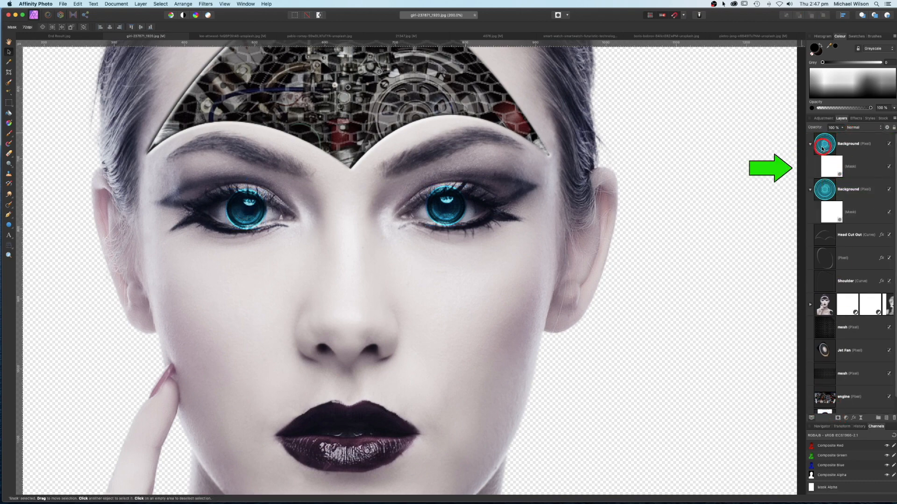
Mask the top dial layer's overlap on the upper and lower eyelids with a black brush of about 21 px, 100% opacity, 100% flow, 0% hardness.
click(831, 160)
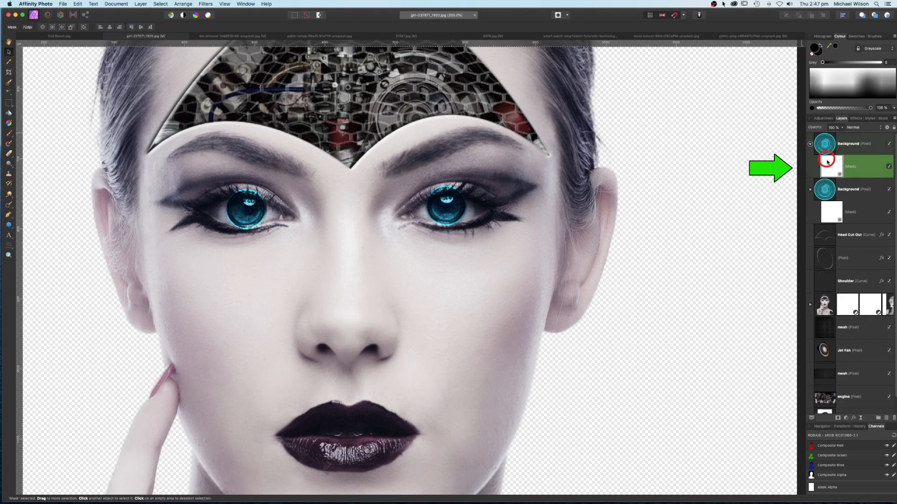
click(9, 73)
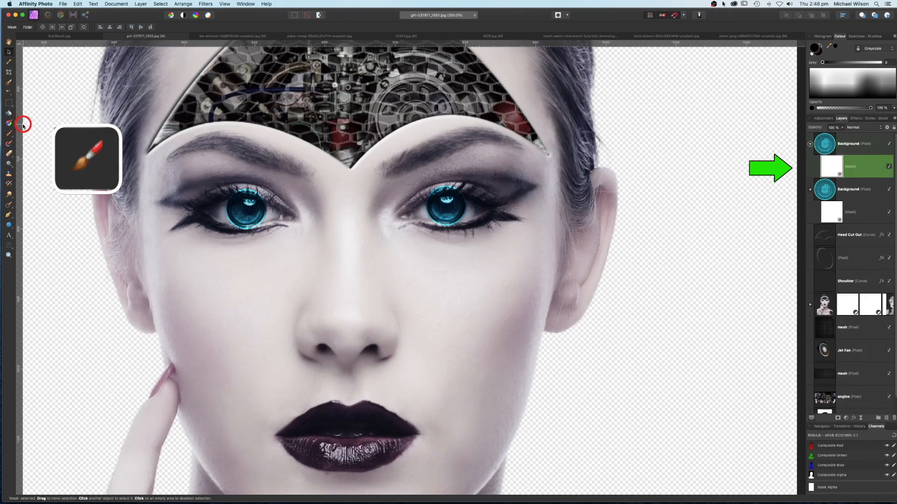
click(9, 134)
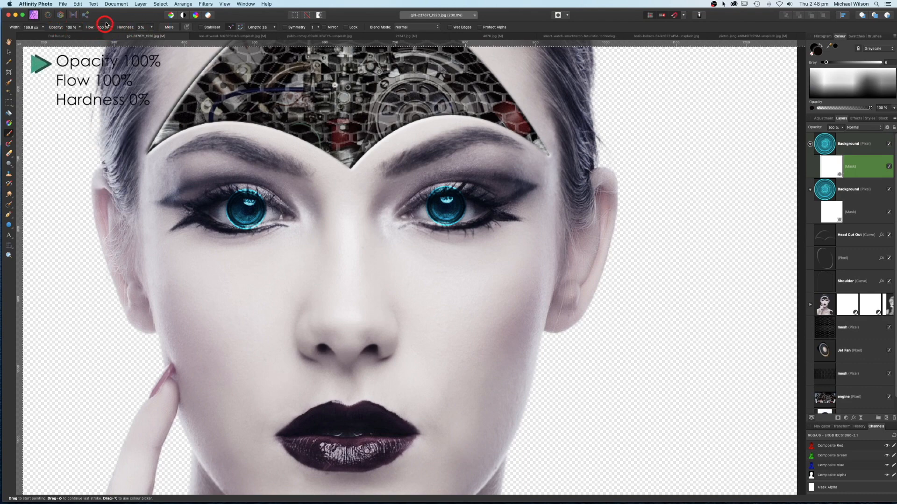
key(bracketleft)
key(bracketleft)
key(bracketleft)
key(bracketleft)
key(bracketleft)
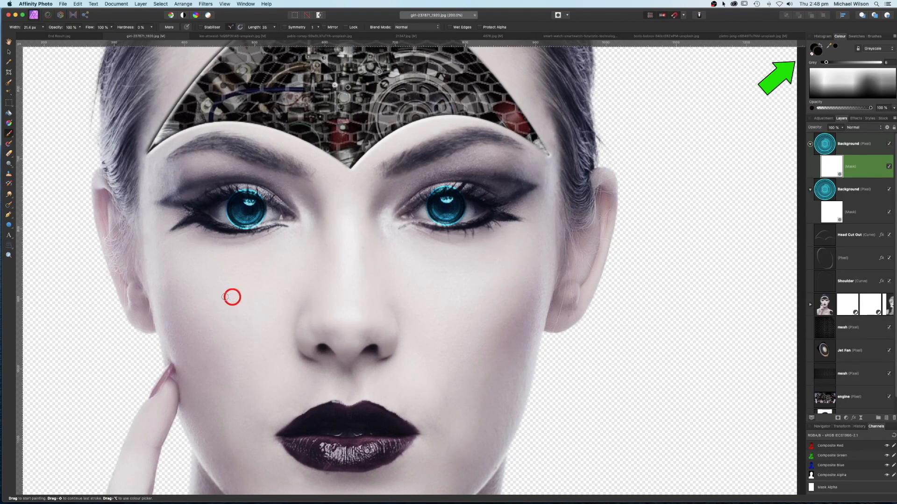
key(super+equal)
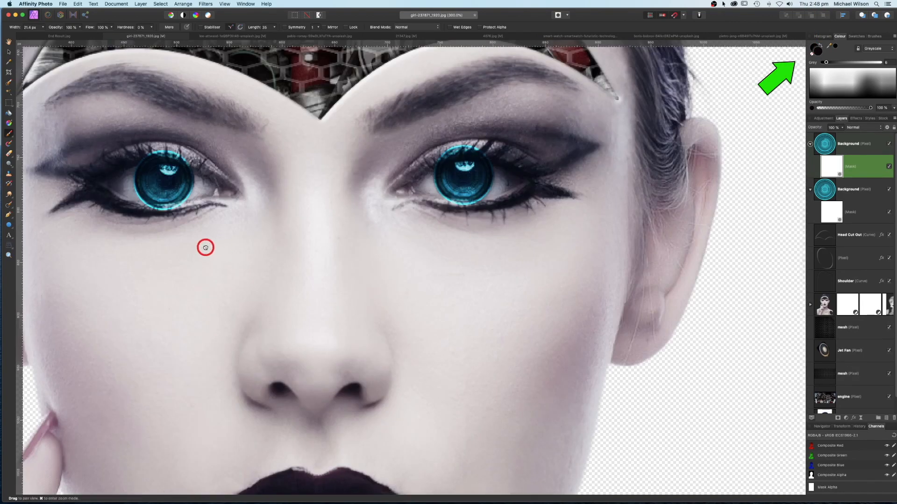
drag(206, 248, 328, 286)
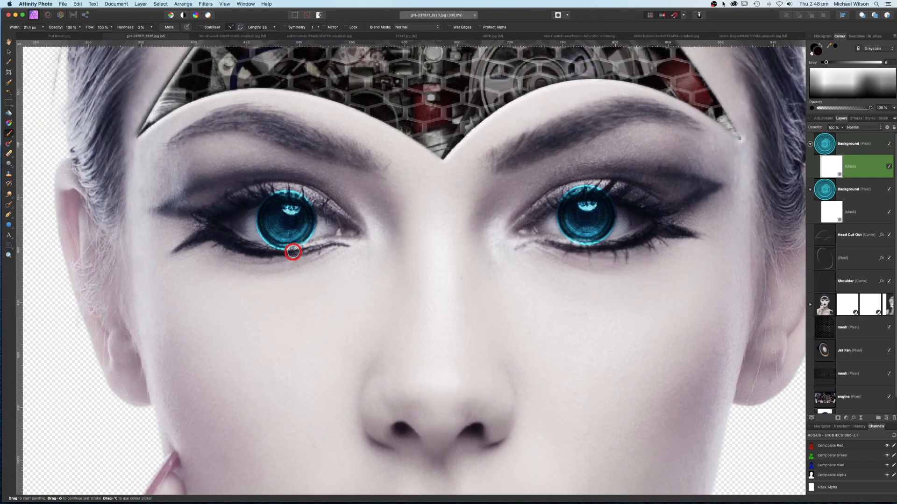
mouse_move(293, 252)
mouse_down()
mouse_move(272, 249)
mouse_move(306, 247)
mouse_move(273, 249)
mouse_up()
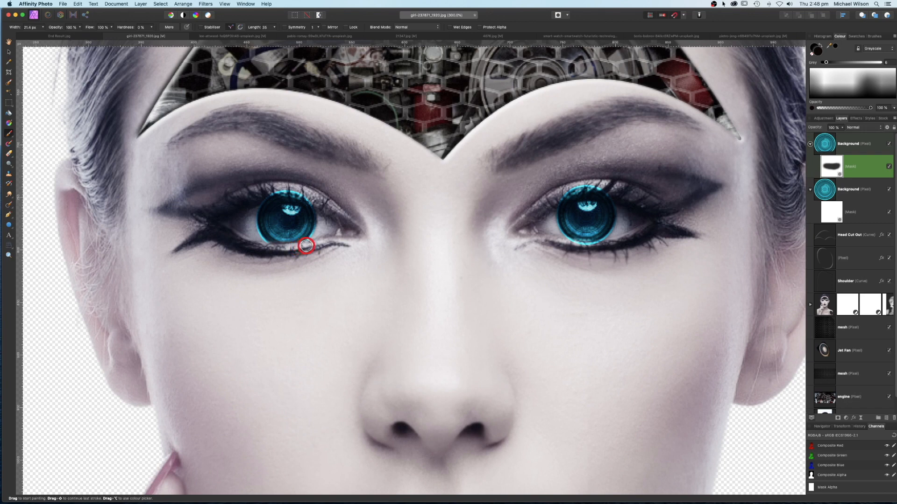
mouse_move(294, 191)
mouse_down()
mouse_move(315, 200)
mouse_move(277, 192)
mouse_move(233, 204)
mouse_up()
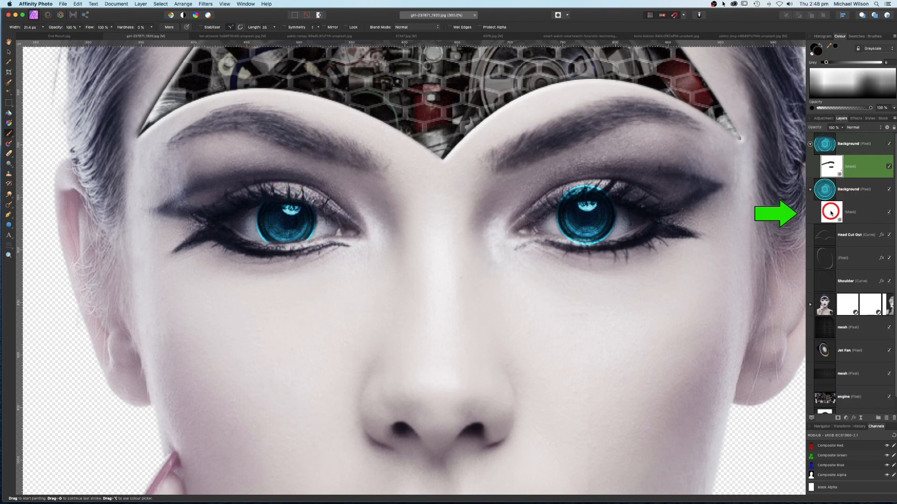
Paint black on the second dial layer's mask to hide its overlap on the lids of the eye nearer the machine shoulder.
click(831, 214)
drag(602, 250, 588, 248)
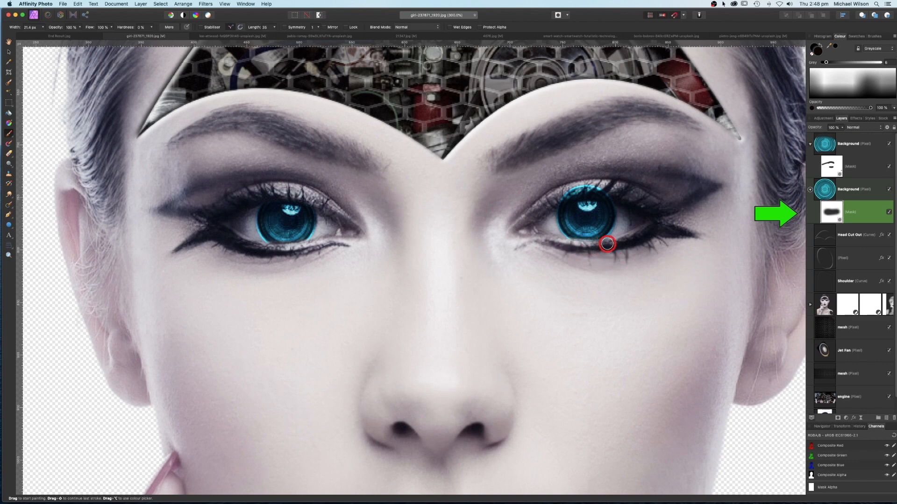
drag(567, 194, 611, 194)
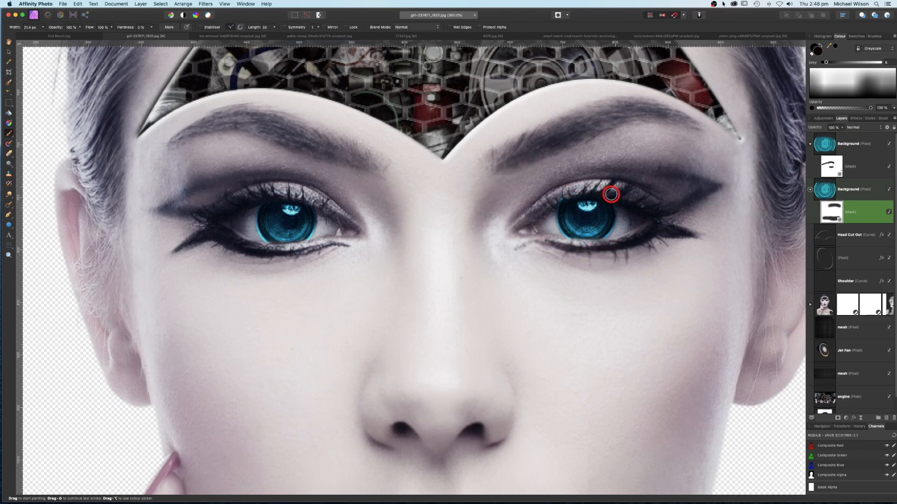
drag(552, 201, 618, 196)
key(super+minus)
key(super+minus)
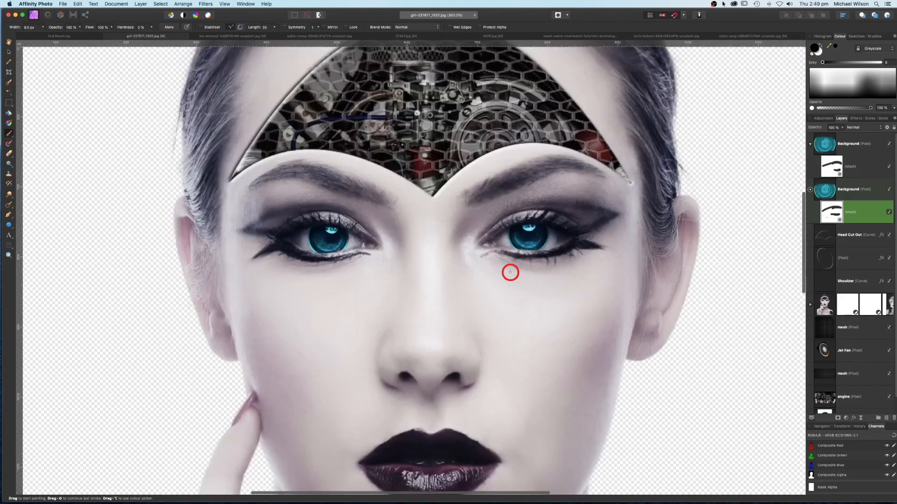
key(super+minus)
key(super+minus)
key(super+minus)
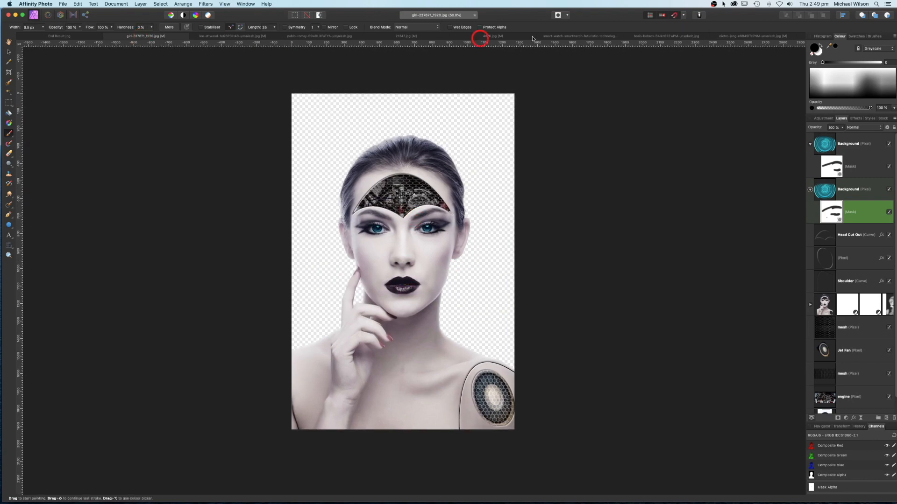
Trace a closed Pen curve around the round face of the watch in the smartwatch photo.
click(581, 38)
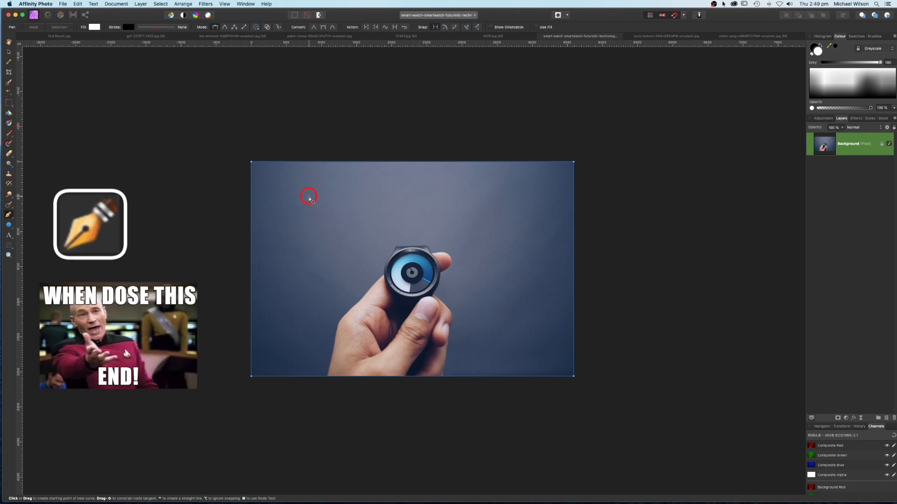
key(super+plus)
key(super+plus)
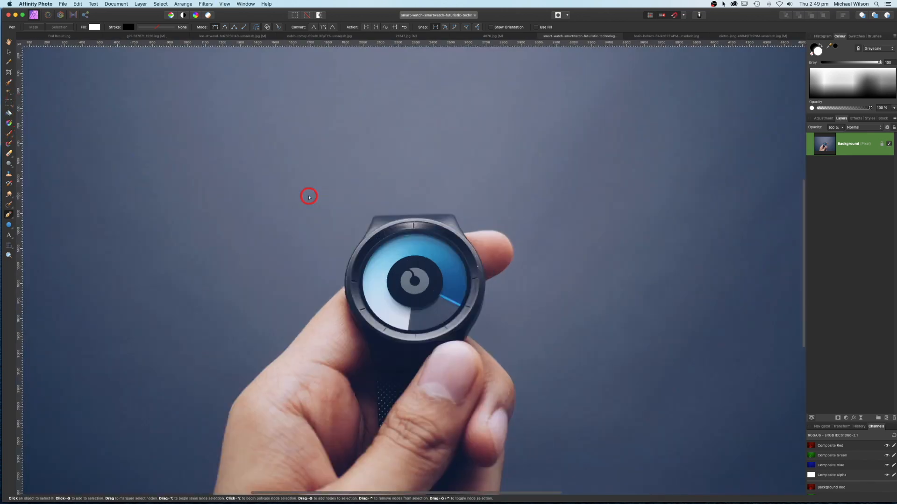
scroll(309, 197, right, 1)
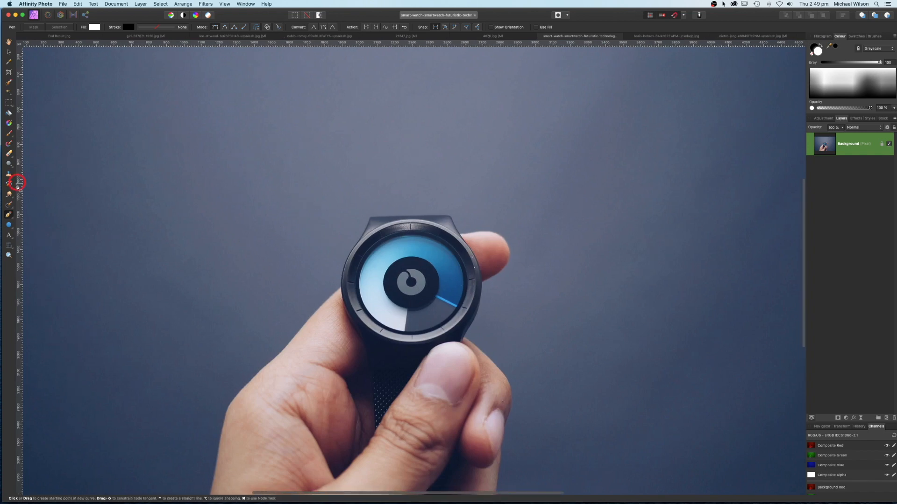
click(411, 231)
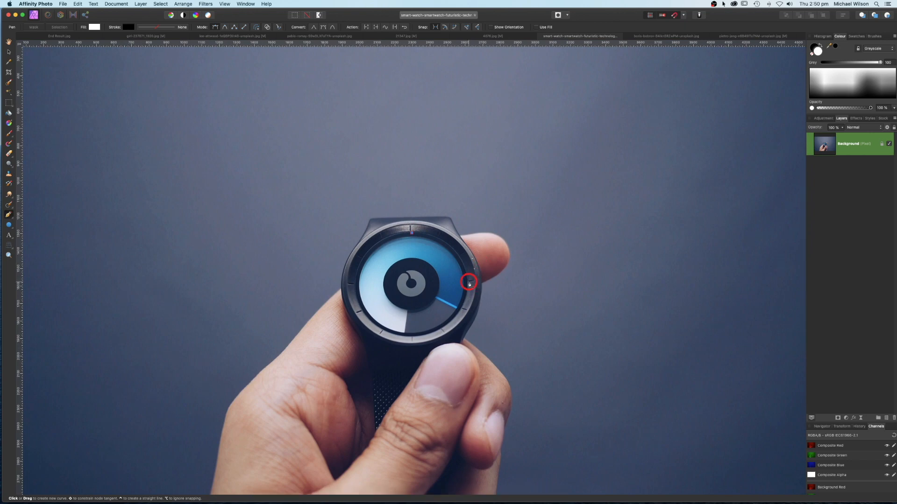
drag(476, 299, 468, 280)
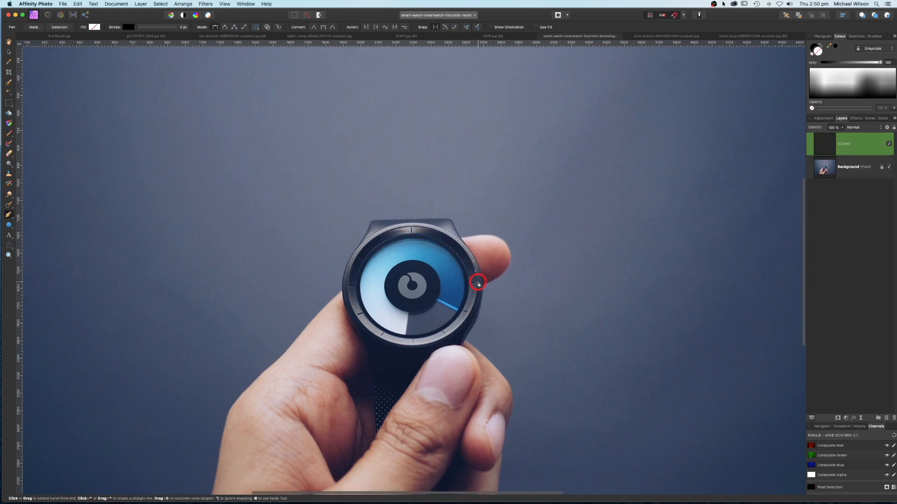
drag(412, 340, 359, 344)
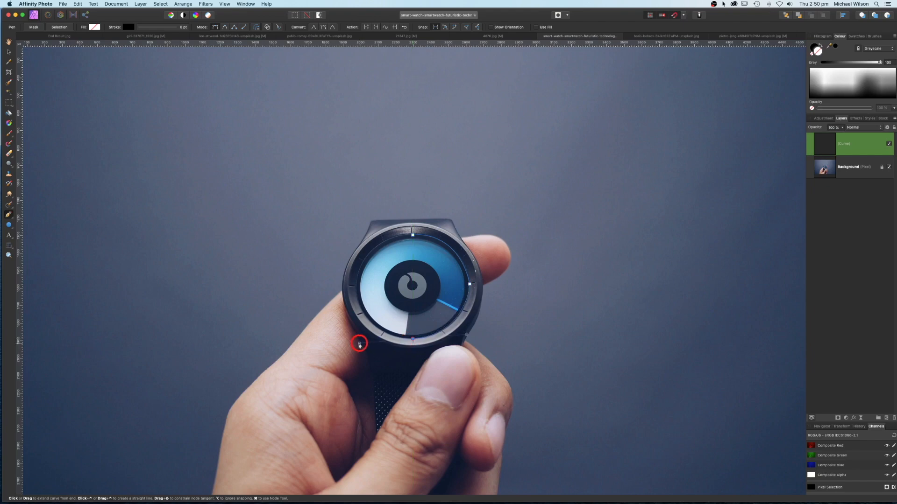
alt+click(412, 339)
drag(358, 286, 358, 228)
alt+click(358, 284)
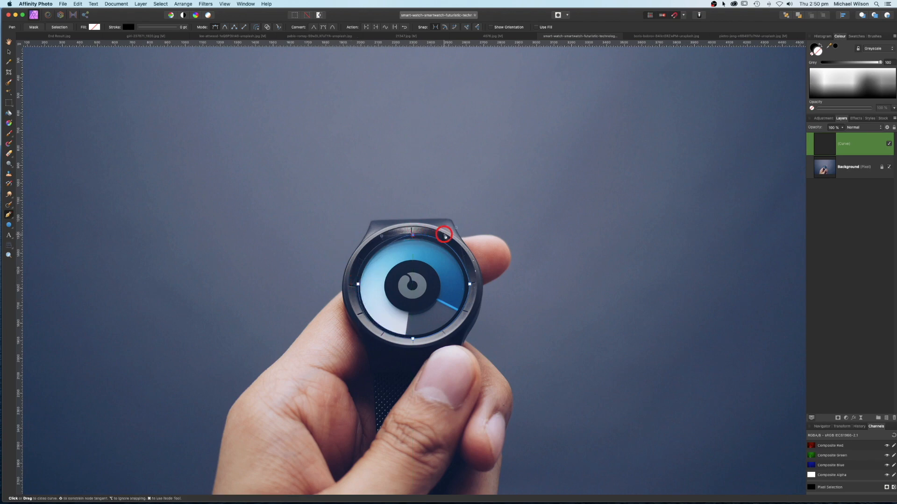
drag(473, 229, 465, 236)
scroll(182, 133, left, 1)
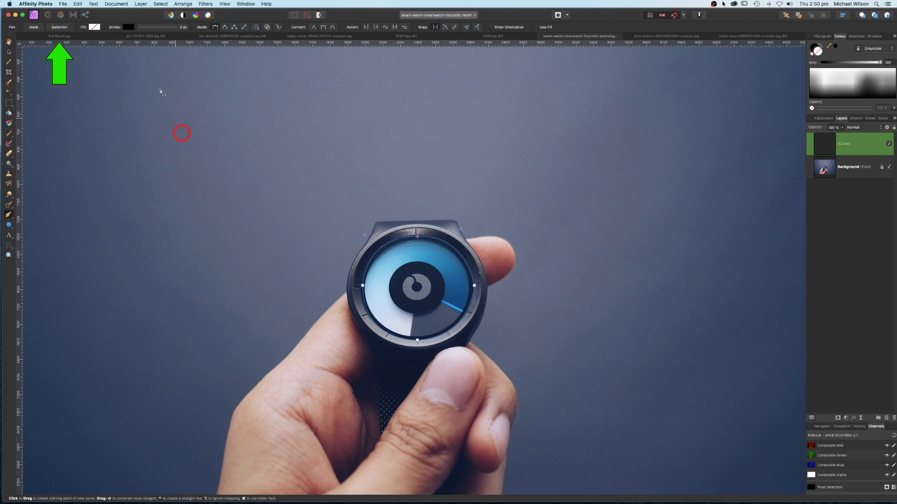
Convert the curve around the watch face into a selection and copy the selected face into the portrait document.
click(63, 28)
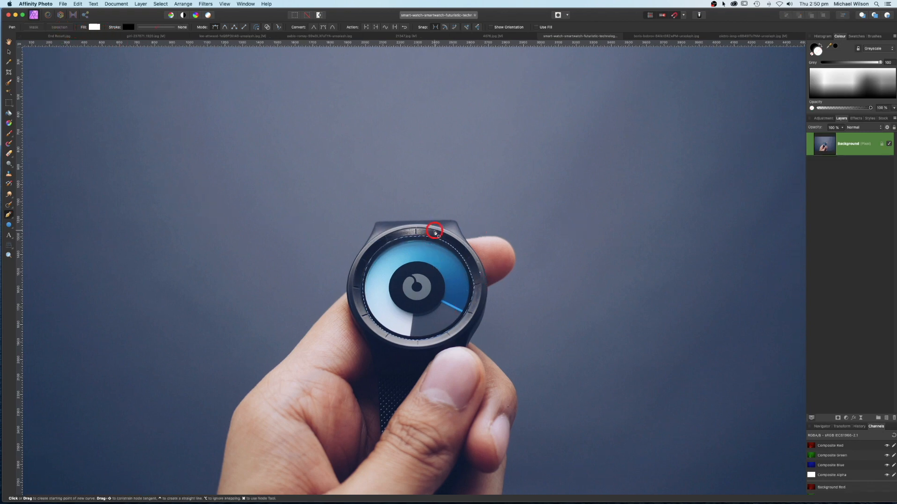
key(super+c)
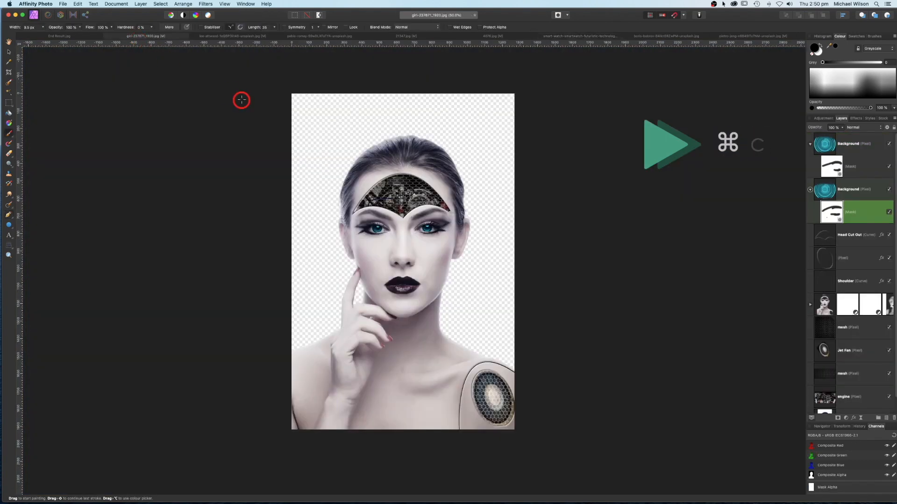
key(super+v)
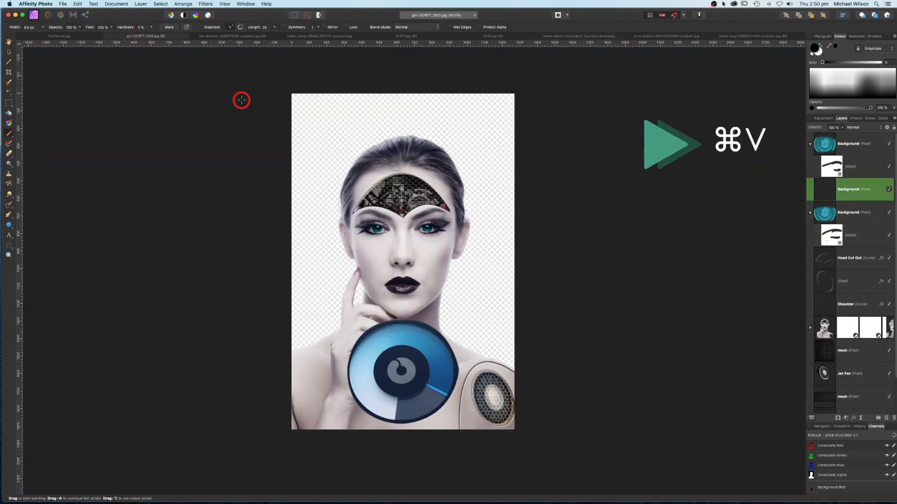
Shrink the pasted watch face to a small disc on the raised arm's wrist and angle it with a single-plane Perspective distortion.
key(v)
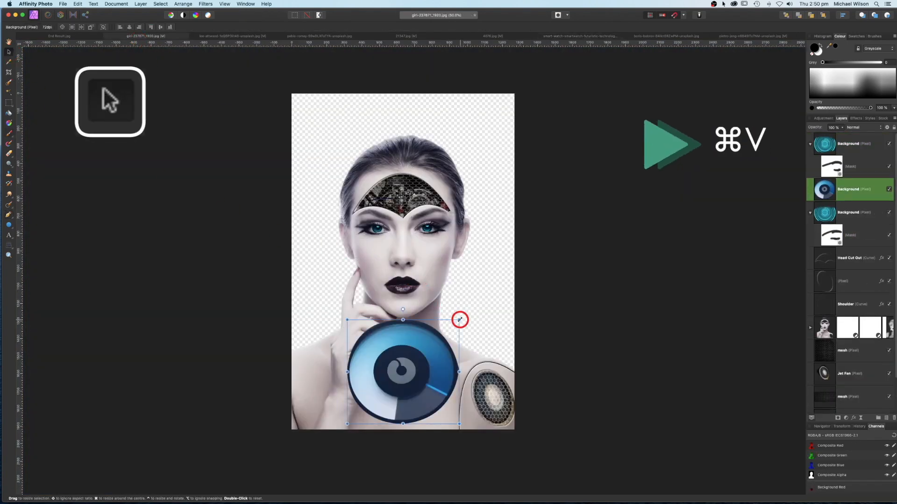
drag(459, 320, 355, 399)
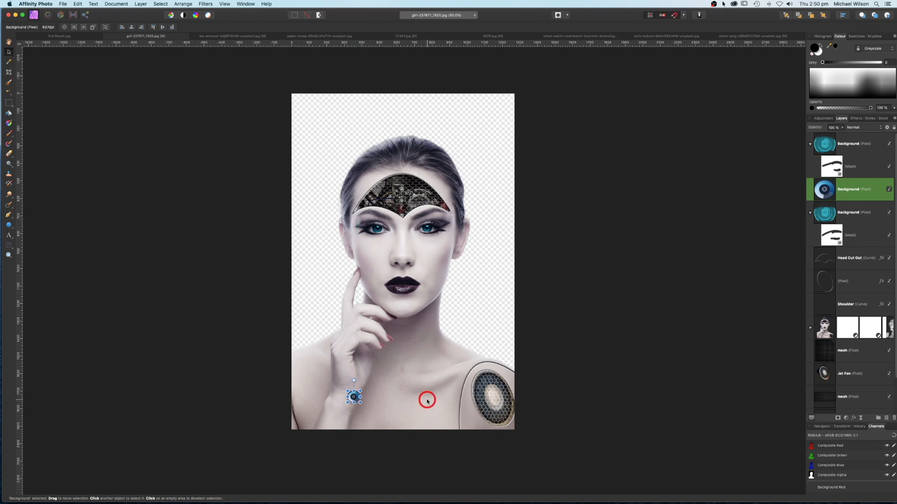
click(9, 246)
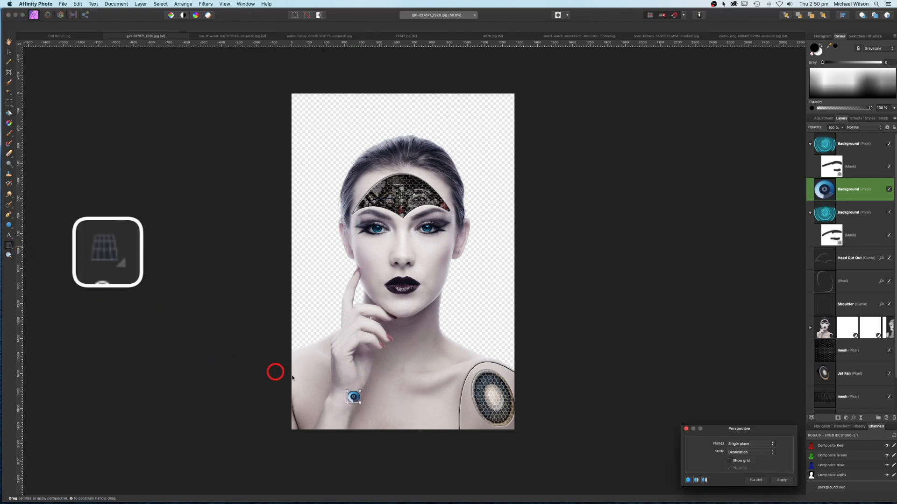
drag(361, 393, 360, 392)
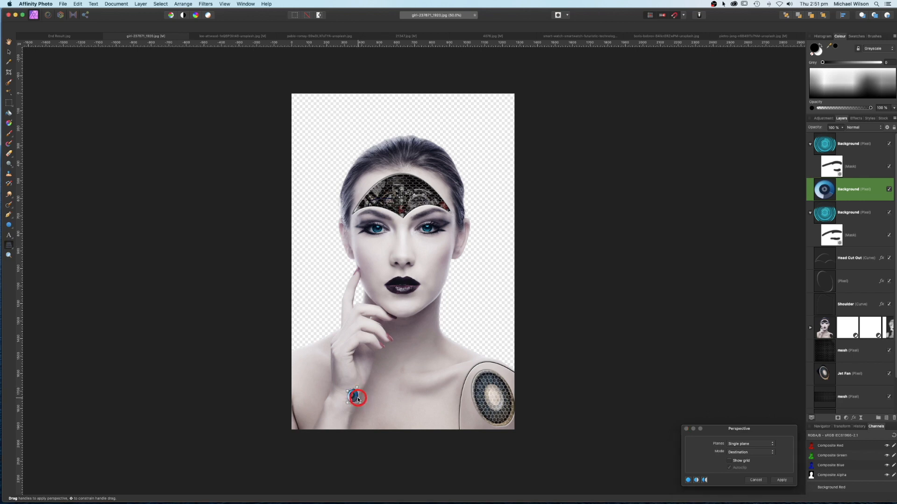
drag(358, 398, 357, 397)
click(782, 480)
Add a Pillow Bevel / Emboss effect with a 5 px radius to the watch face layer on the wrist.
click(854, 193)
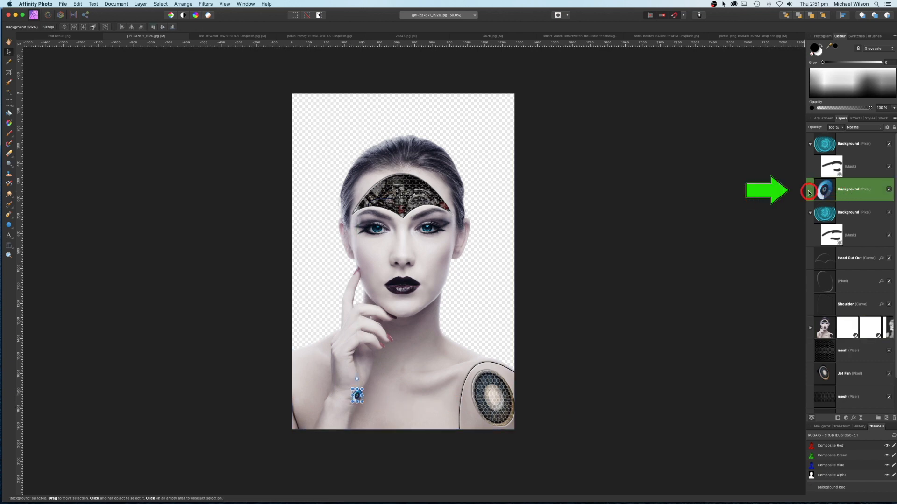
click(855, 419)
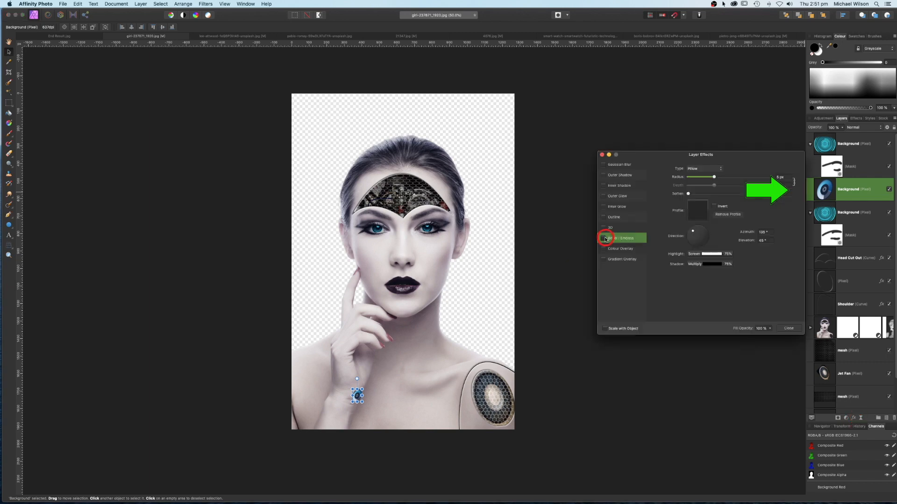
click(604, 239)
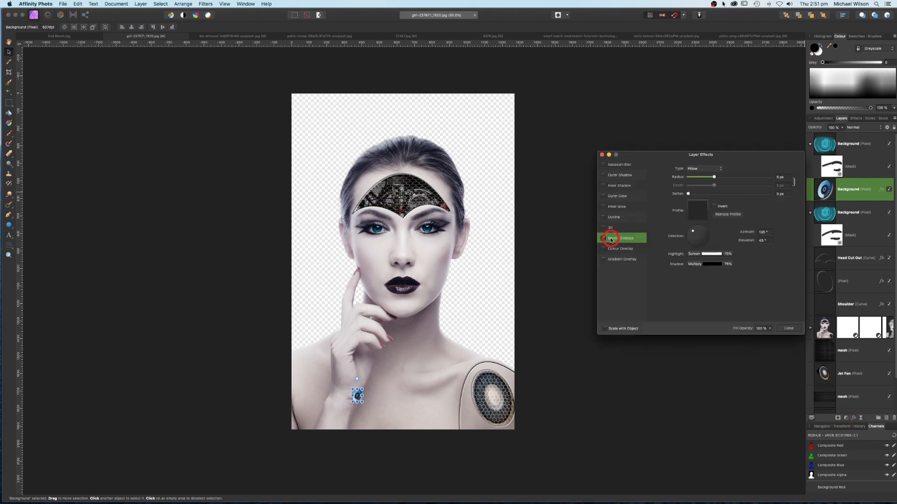
click(602, 156)
click(10, 42)
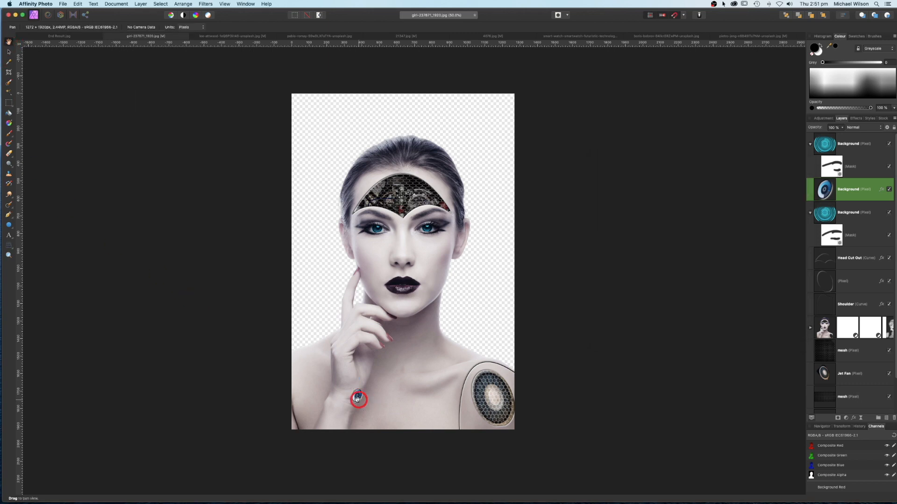
scroll(551, 334, up, 1)
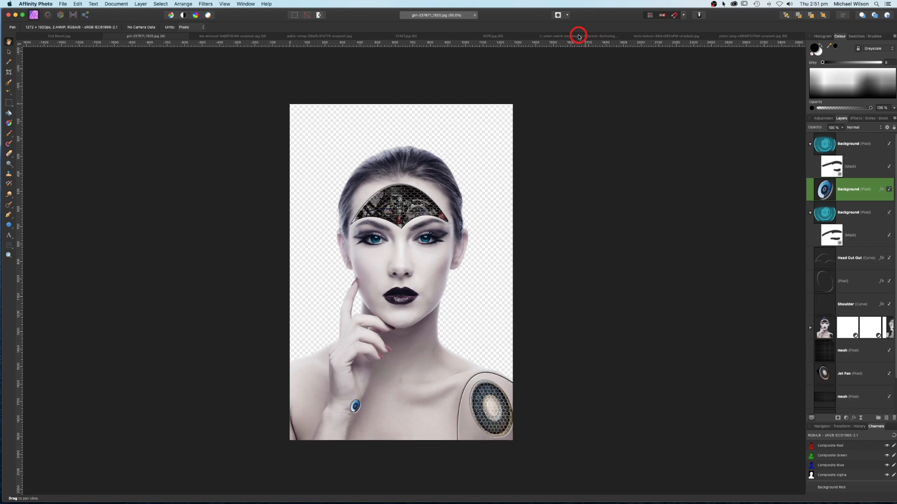
Copy the dark futuristic wall photo from its own document and paste it into the portrait document.
click(663, 36)
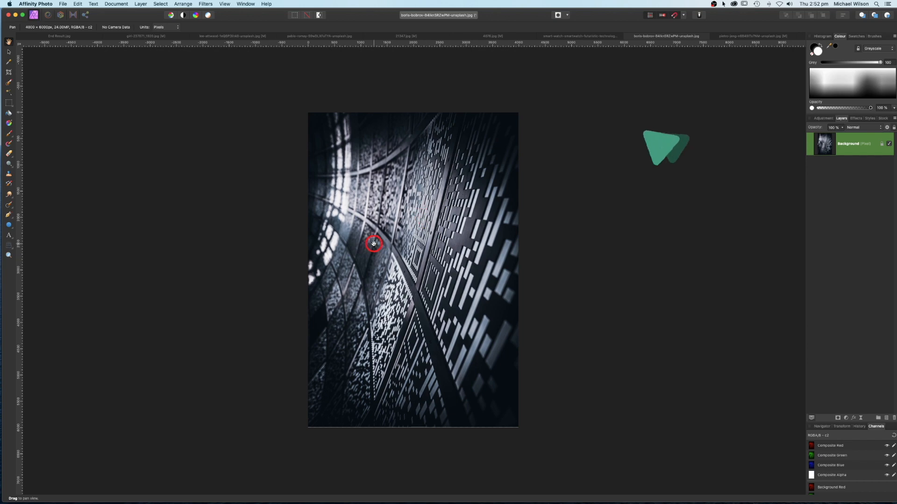
key(super+c)
click(146, 36)
key(super+v)
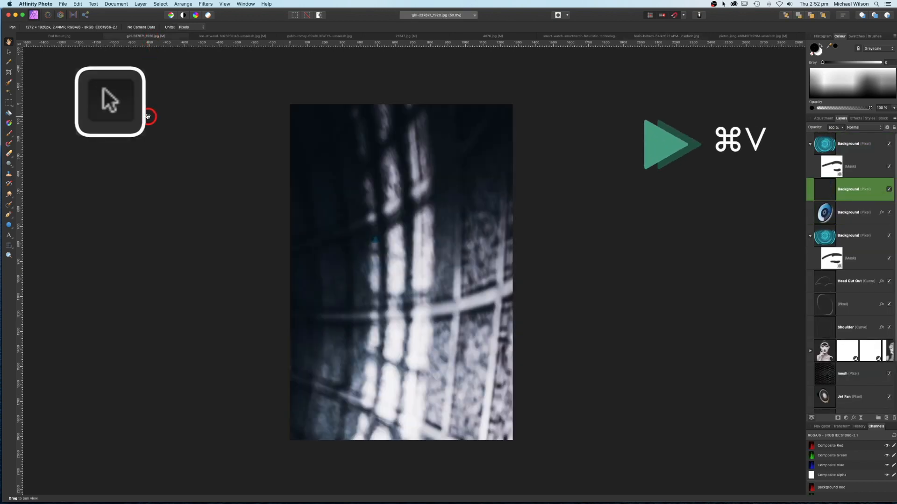
Scale the pasted wall photo to fill the portrait canvas and place its layer directly beneath the engine layer.
key(v)
drag(290, 103, 469, 223)
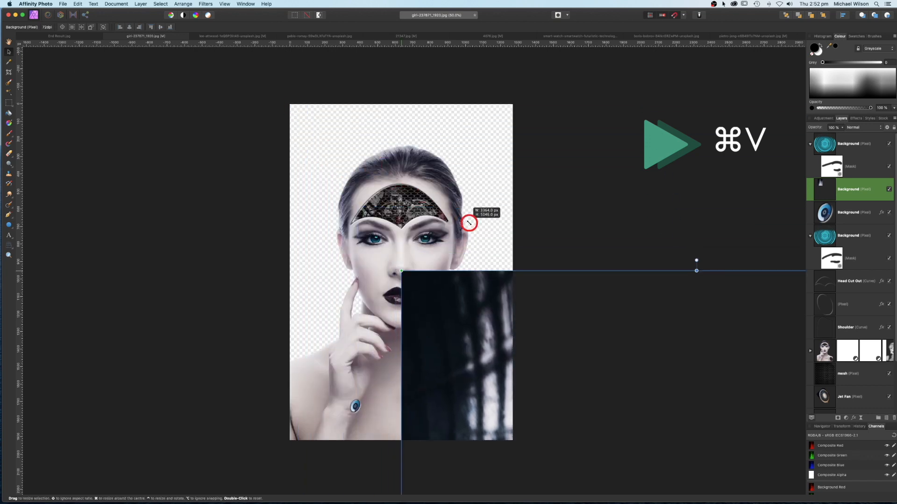
drag(481, 293, 318, 173)
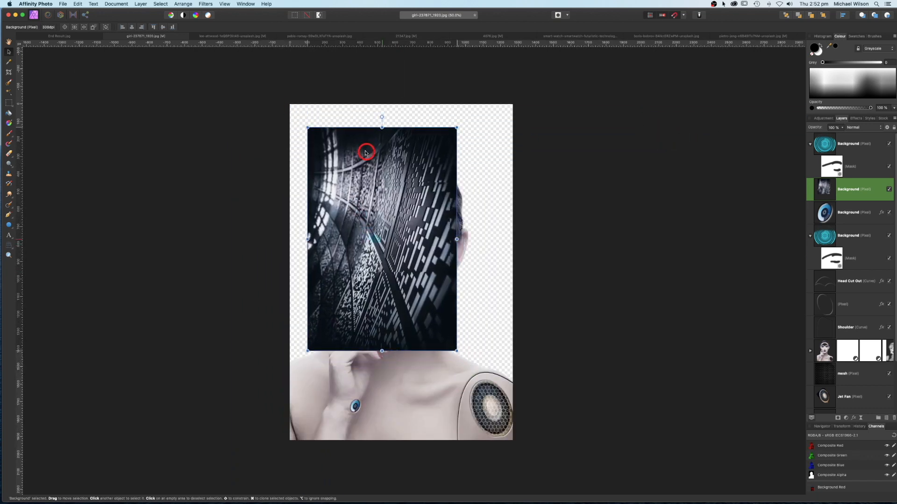
drag(366, 153, 344, 124)
drag(439, 329, 515, 439)
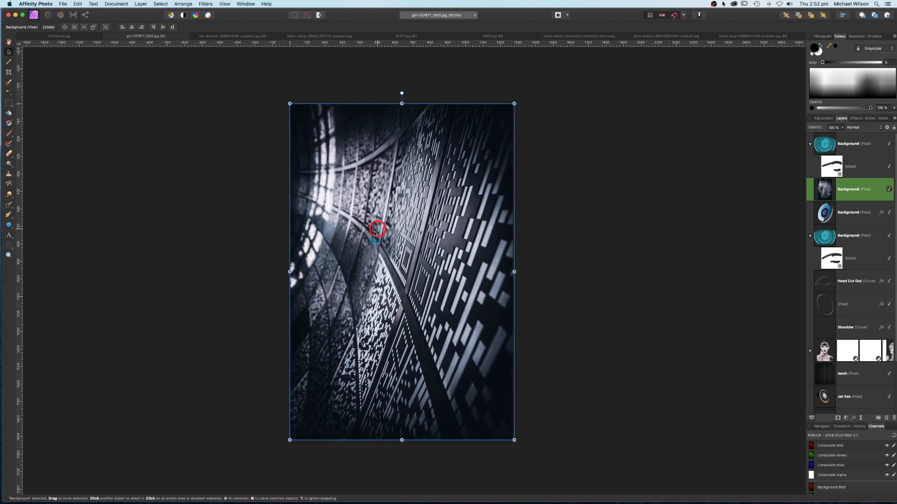
scroll(849, 192, down, 2)
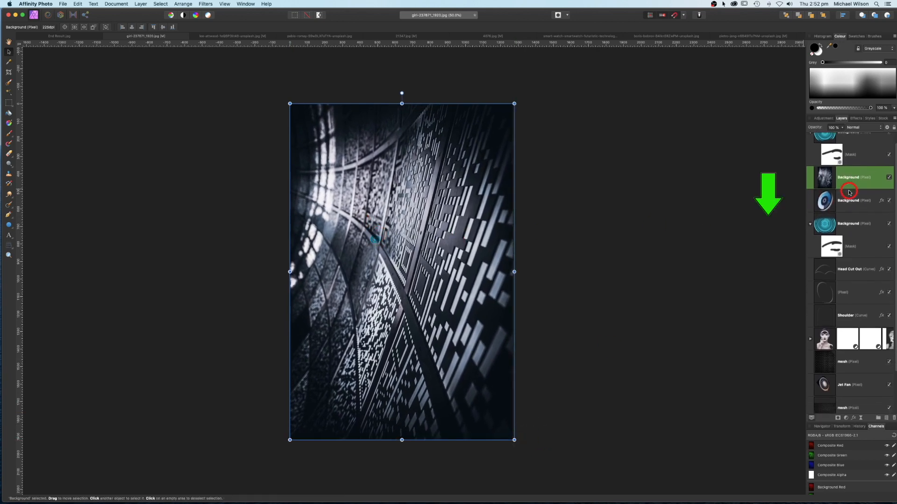
drag(849, 162, 827, 398)
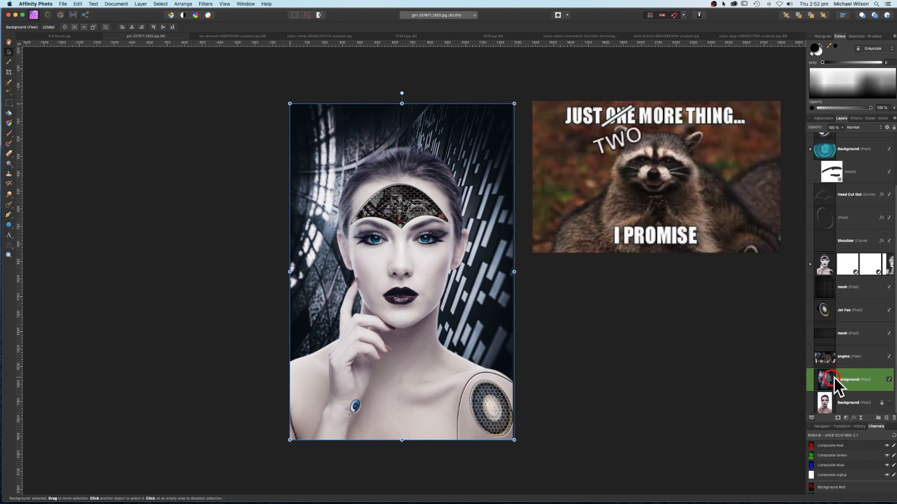
Add a live Depth of Field Blur in Elliptical mode to the wall photo layer and raise its radius.
click(862, 418)
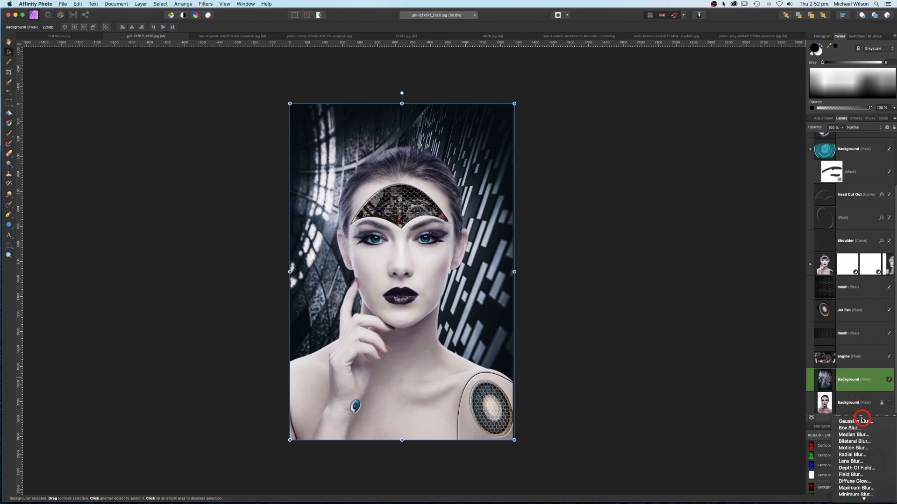
click(862, 493)
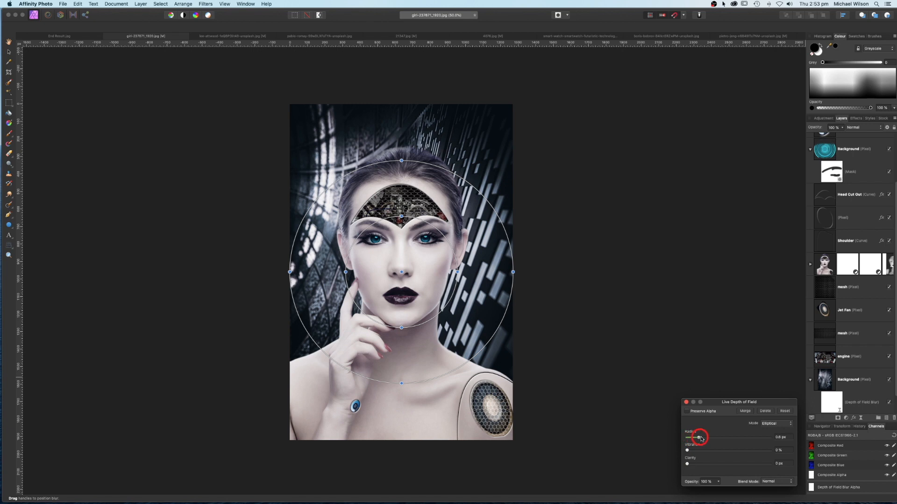
drag(712, 439, 732, 439)
click(686, 405)
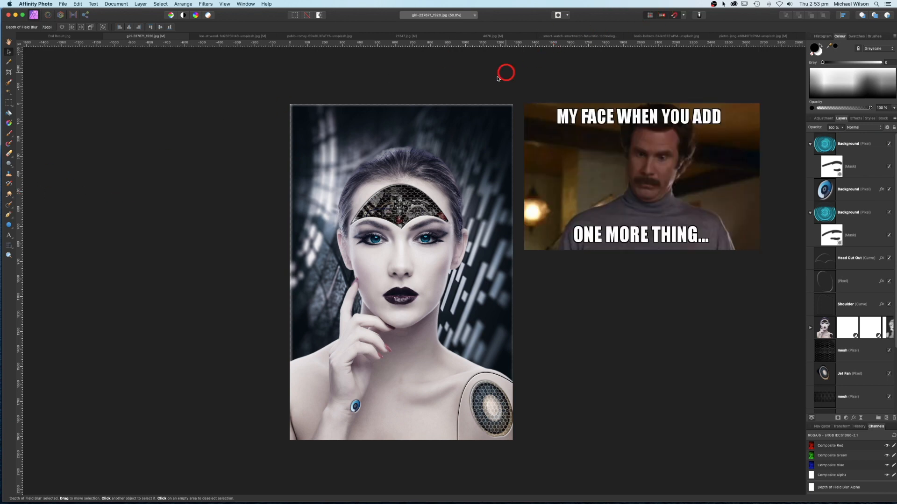
Copy a narrow rectangular strip spanning the green and red mesh in the glowing network photo into the portrait document.
click(736, 36)
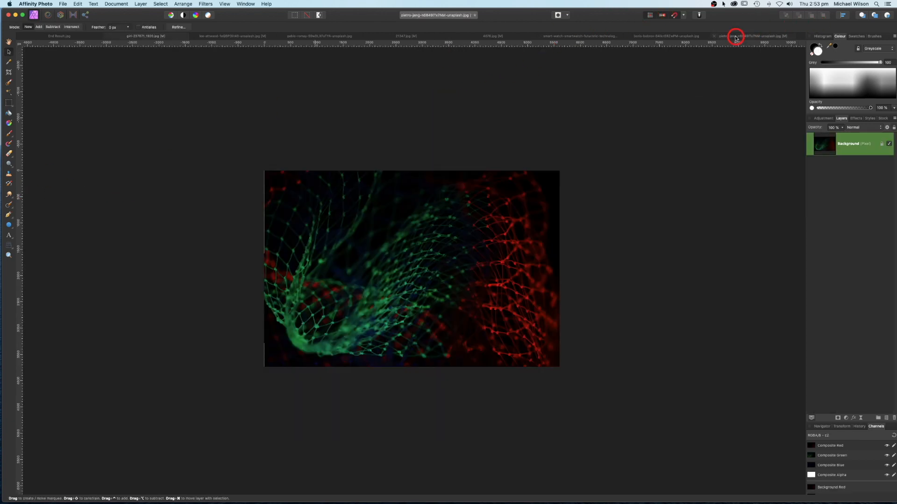
click(5, 105)
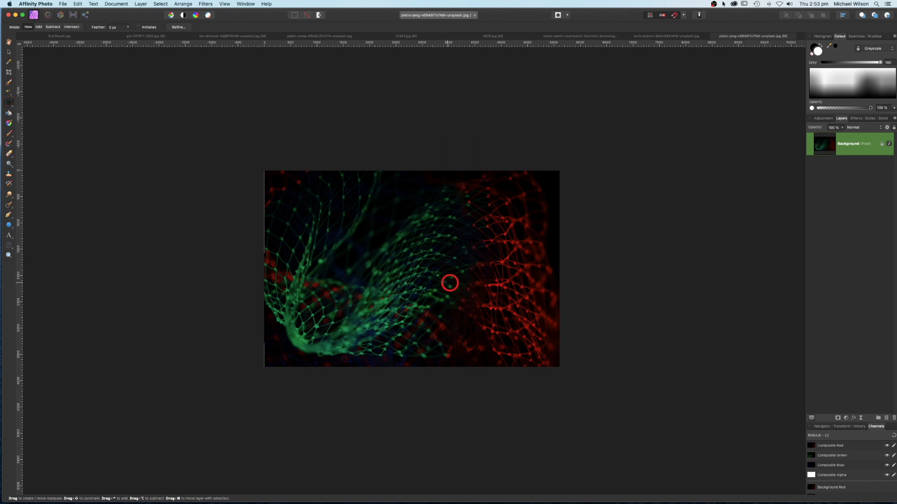
drag(419, 282, 504, 303)
key(super+c)
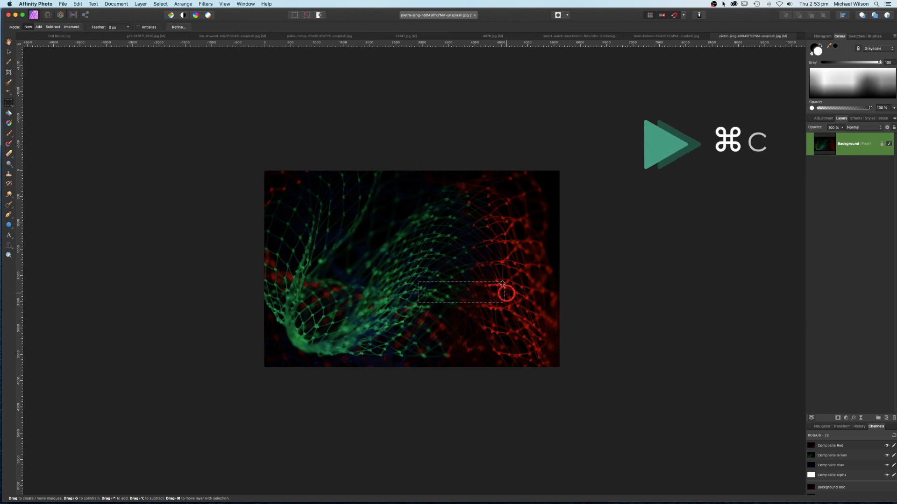
click(133, 36)
key(super+v)
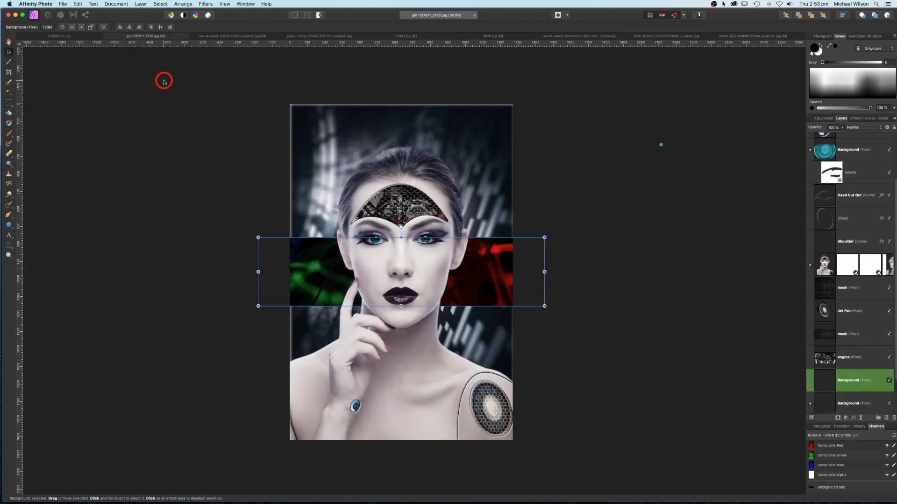
Shrink the pasted green-red strip into one half of the forehead opening, with its layer between the engine and mesh layers.
drag(545, 240, 434, 255)
drag(436, 254, 410, 205)
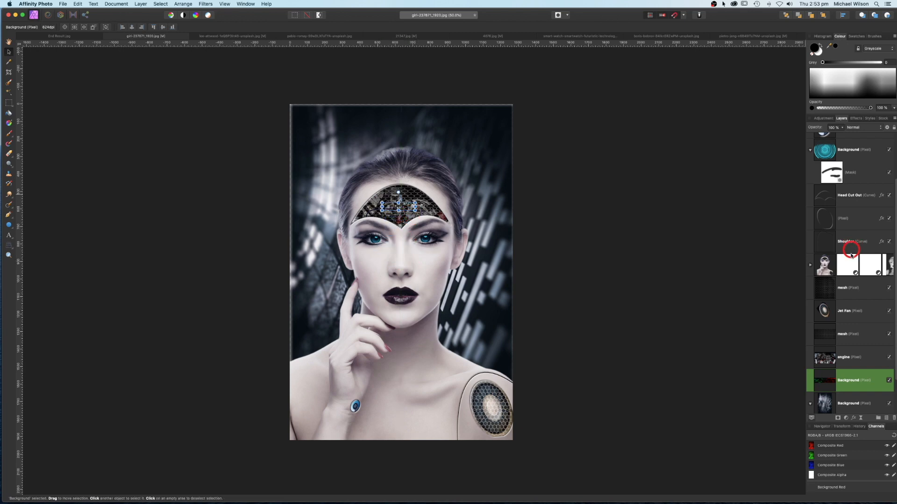
scroll(851, 262, down, 2)
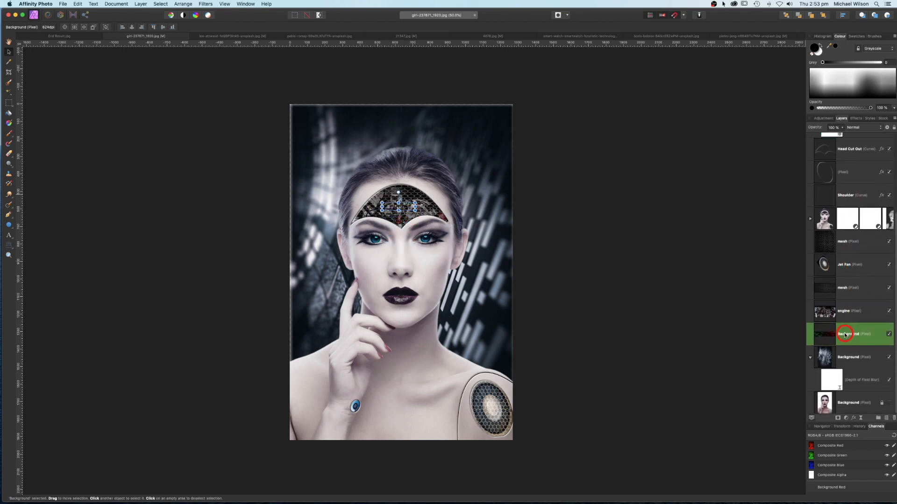
mouse_move(846, 335)
mouse_down()
mouse_move(837, 300)
mouse_move(823, 300)
mouse_up()
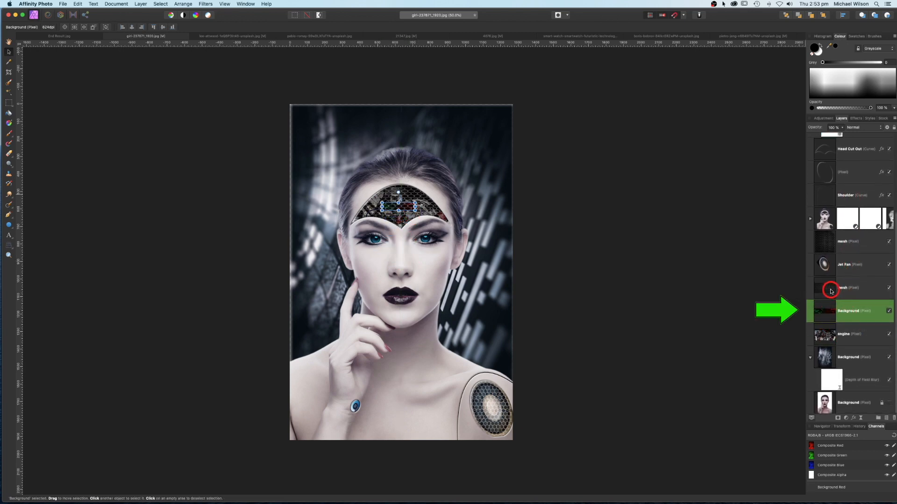
mouse_move(397, 205)
mouse_down()
mouse_move(389, 206)
mouse_move(397, 210)
mouse_up()
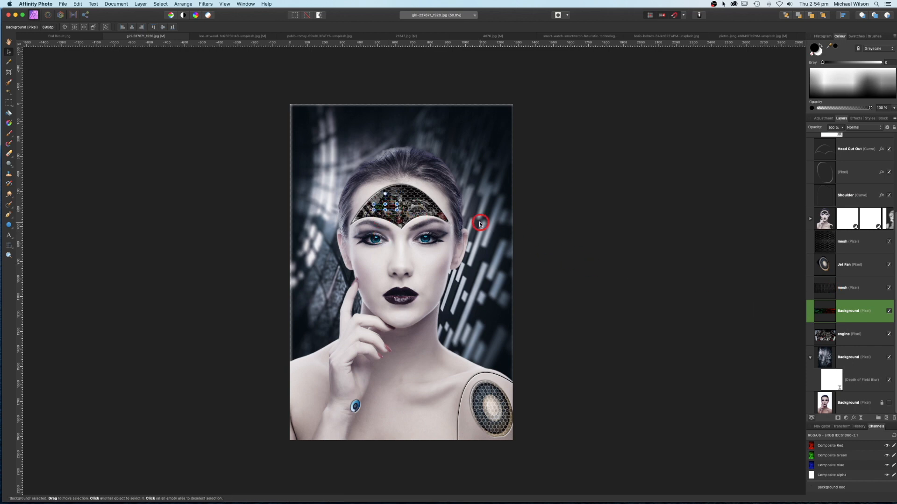
Duplicate the green-red strip and place the copy beside it in the other half of the forehead opening.
key(super+j)
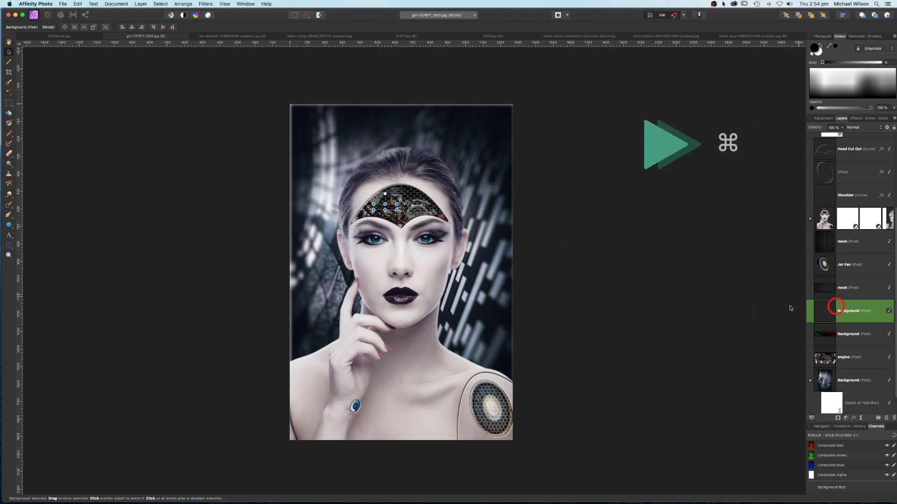
drag(390, 208, 419, 209)
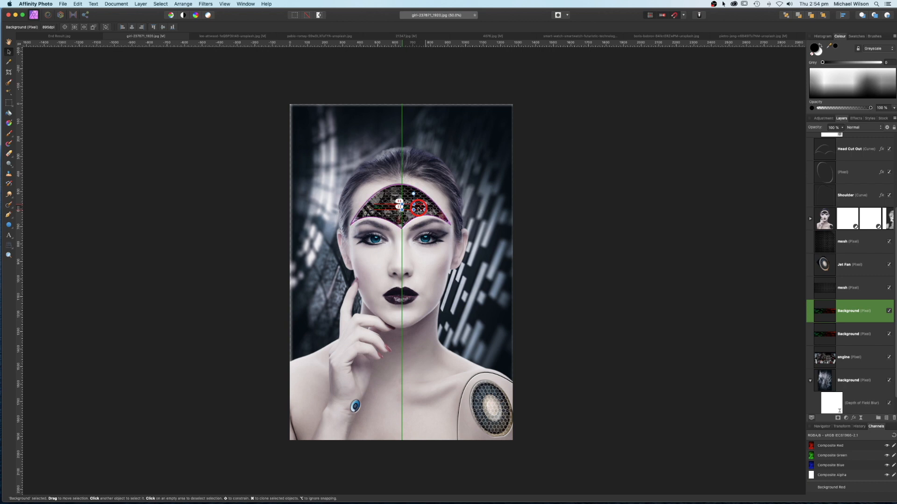
drag(418, 208, 420, 214)
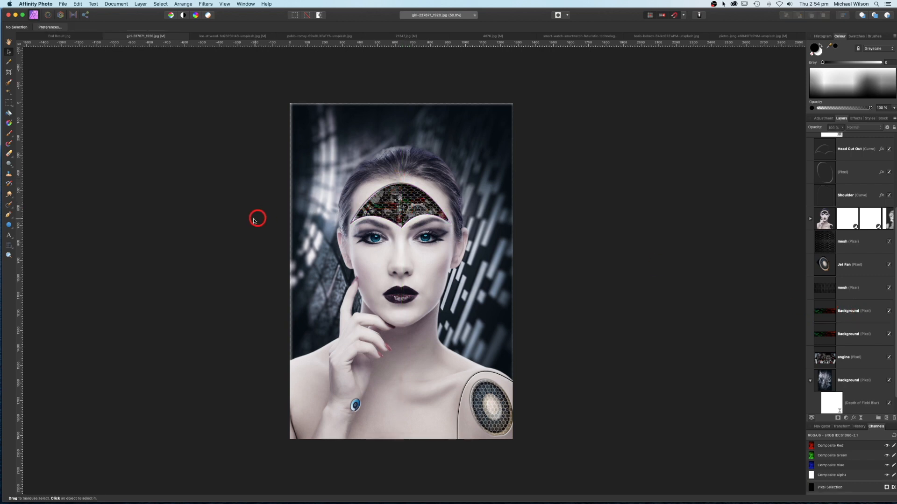